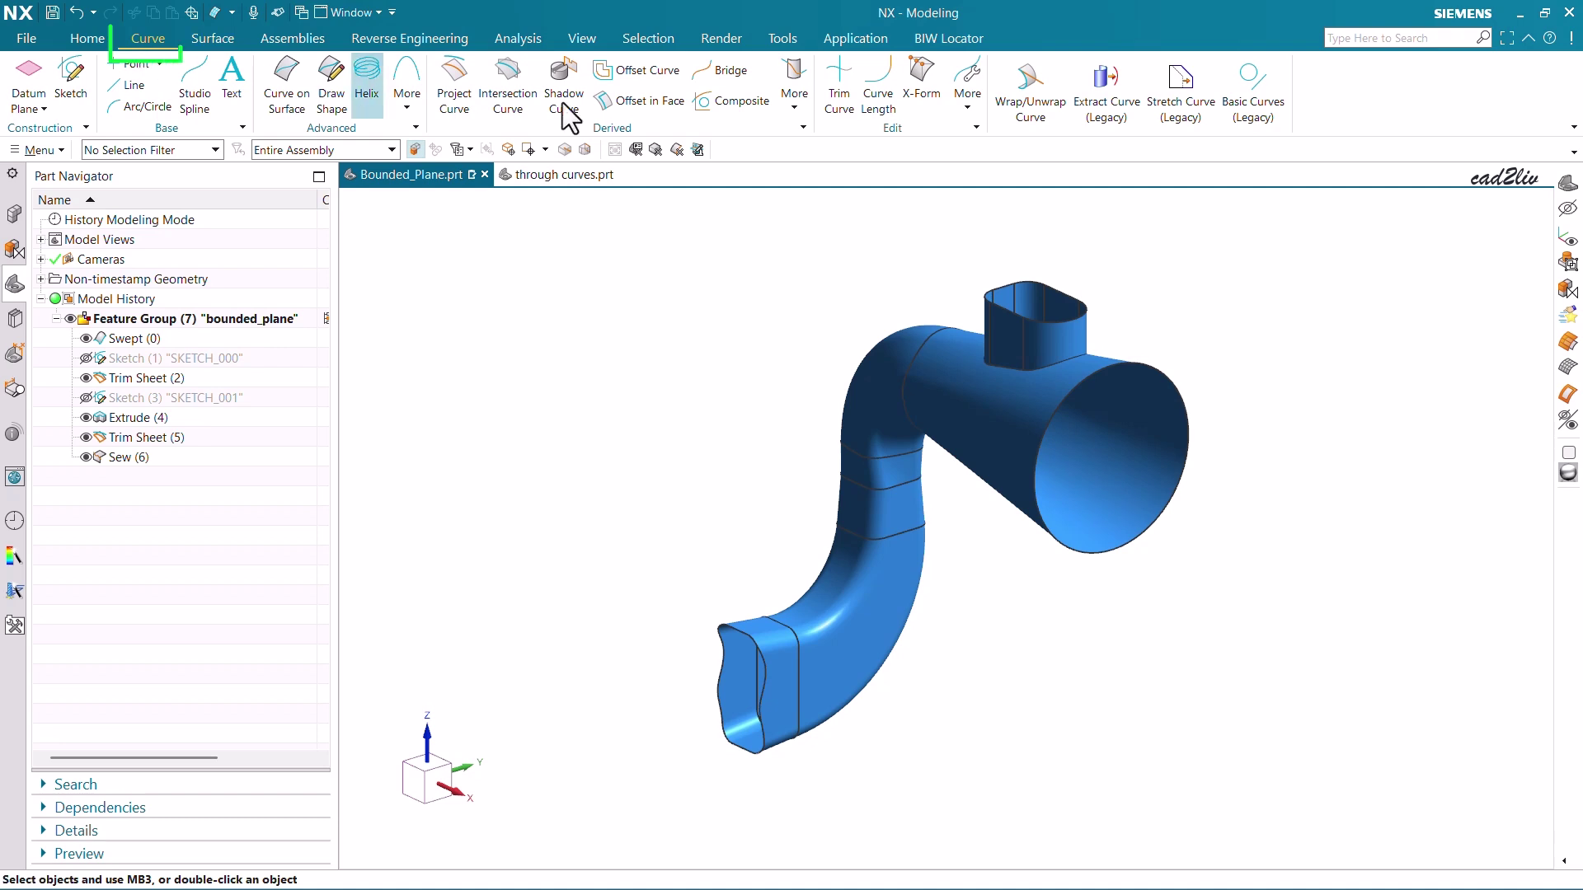
# - Expand the Curve tab's Derived group gallery to reveal extra options such as Isoparametric Curve
pyautogui.click(789, 104)
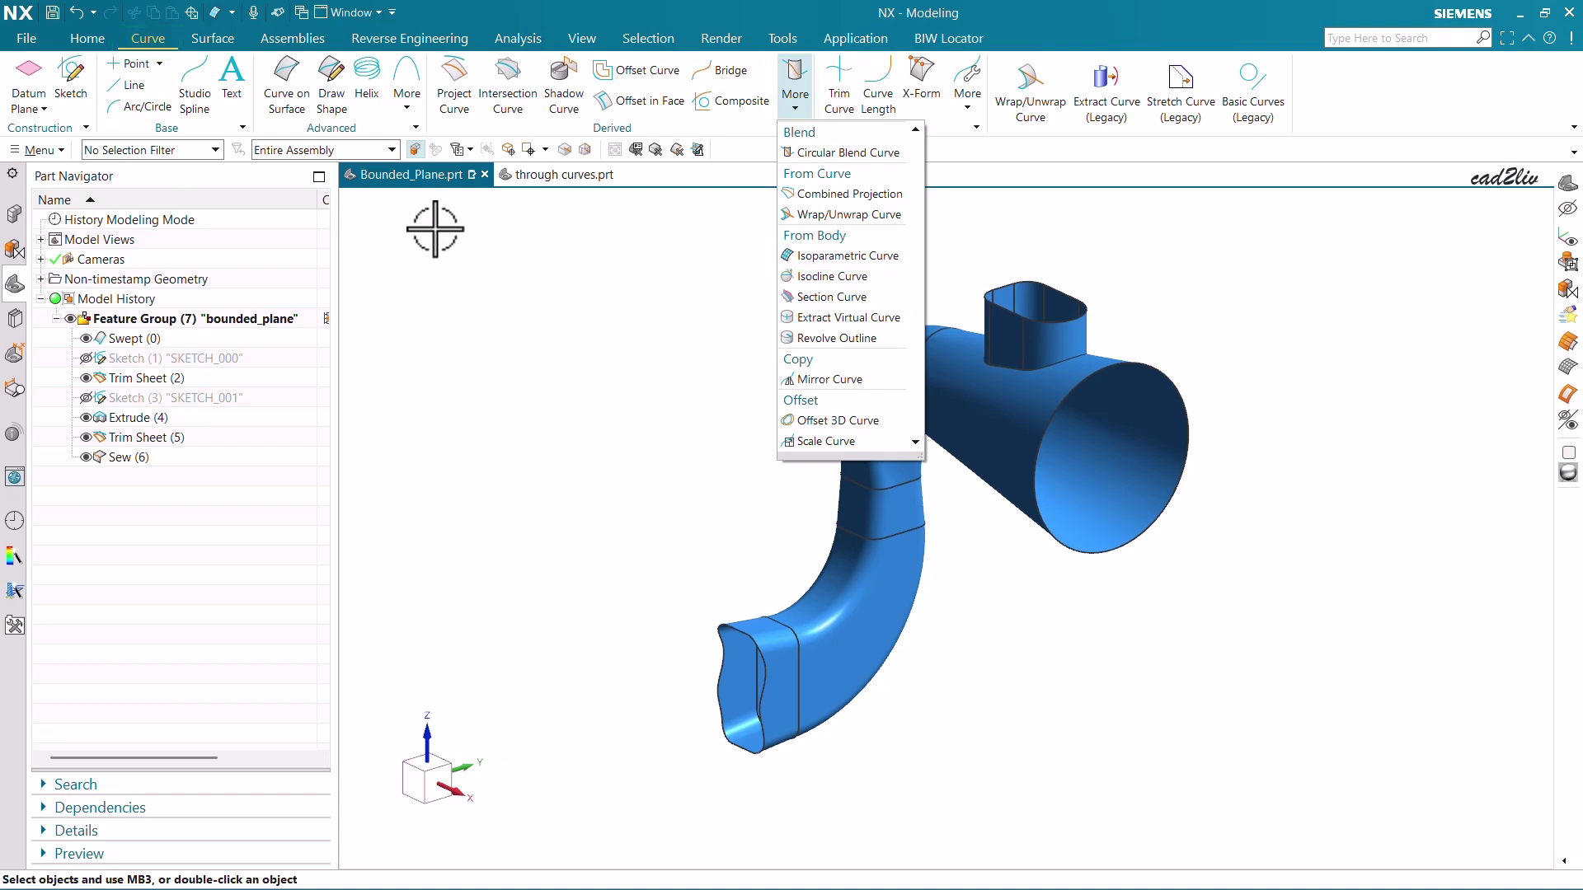
# - Close the gallery and launch Isoparametric Curve via Menu > Insert > Derived Curve
pyautogui.click(392, 212)
pyautogui.click(37, 150)
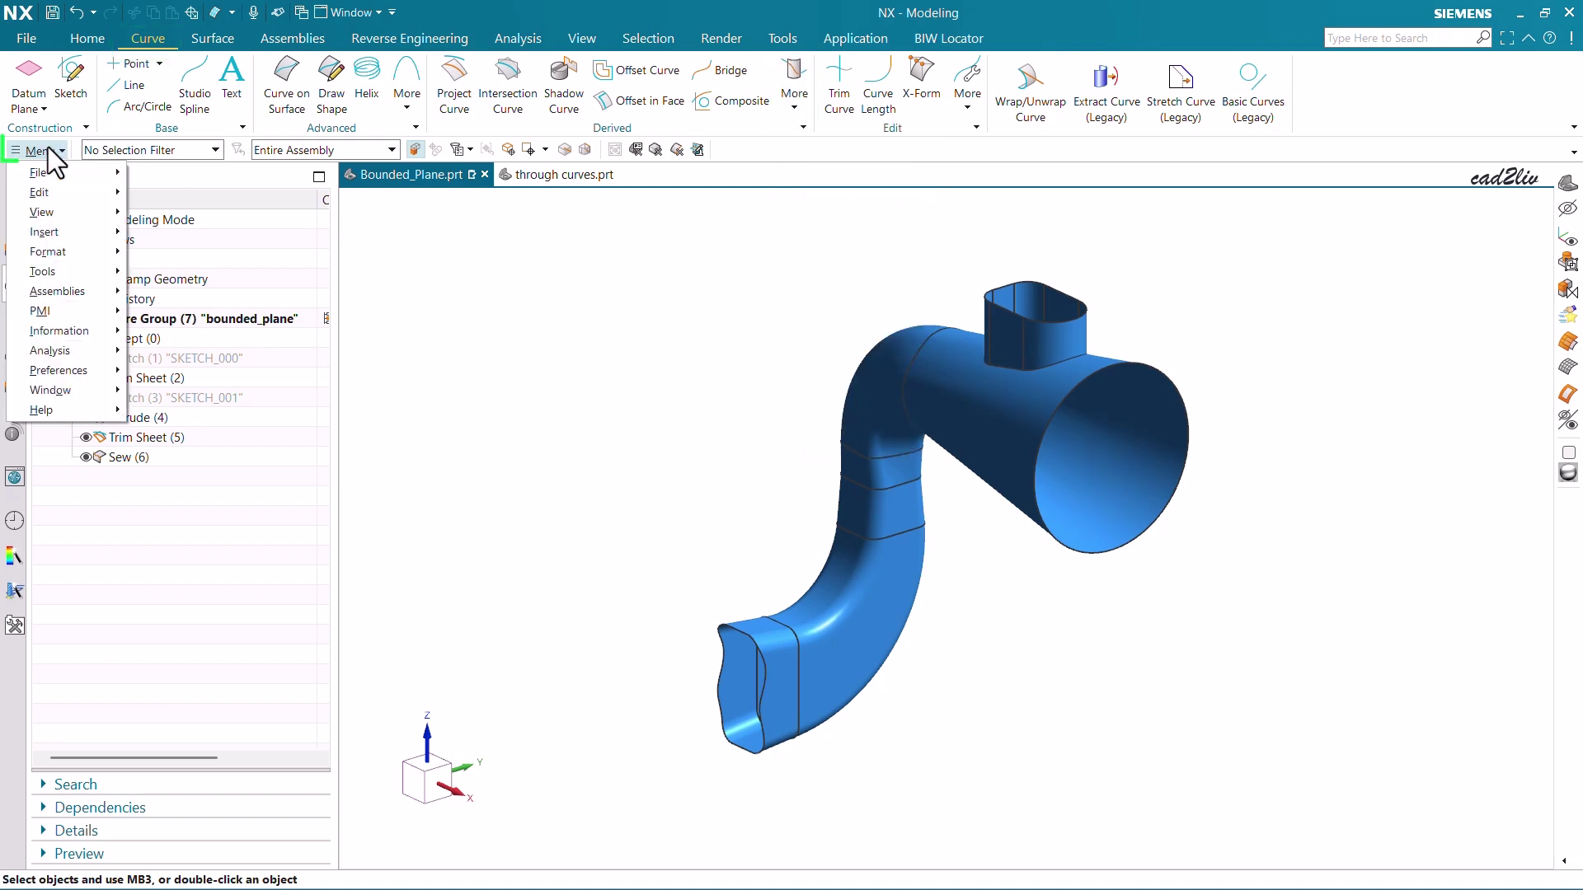
pyautogui.moveTo(67, 230)
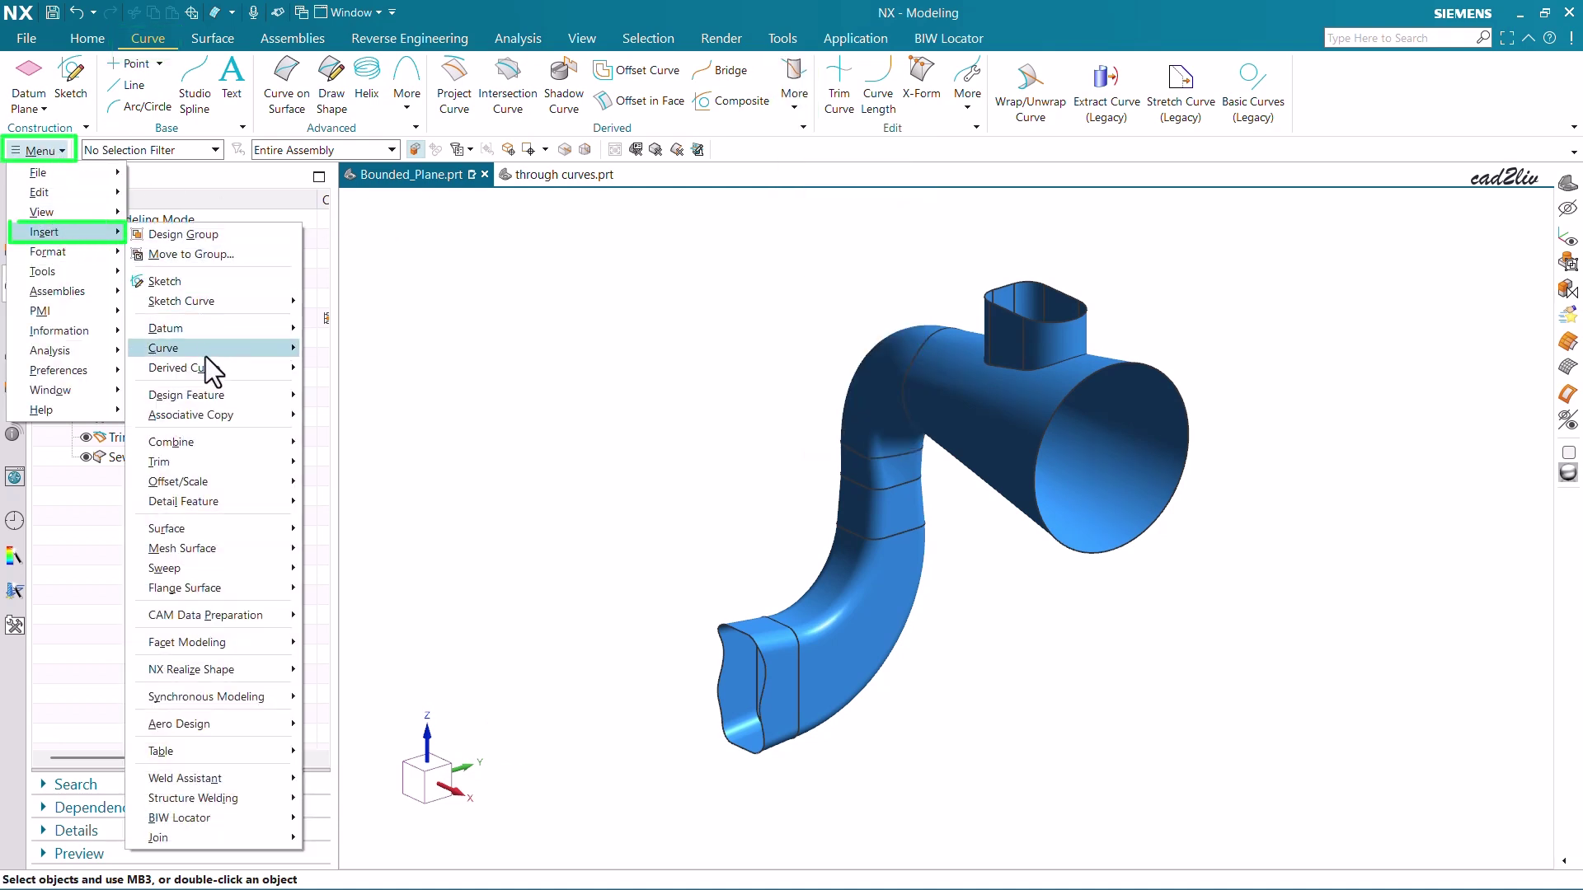
pyautogui.moveTo(212, 375)
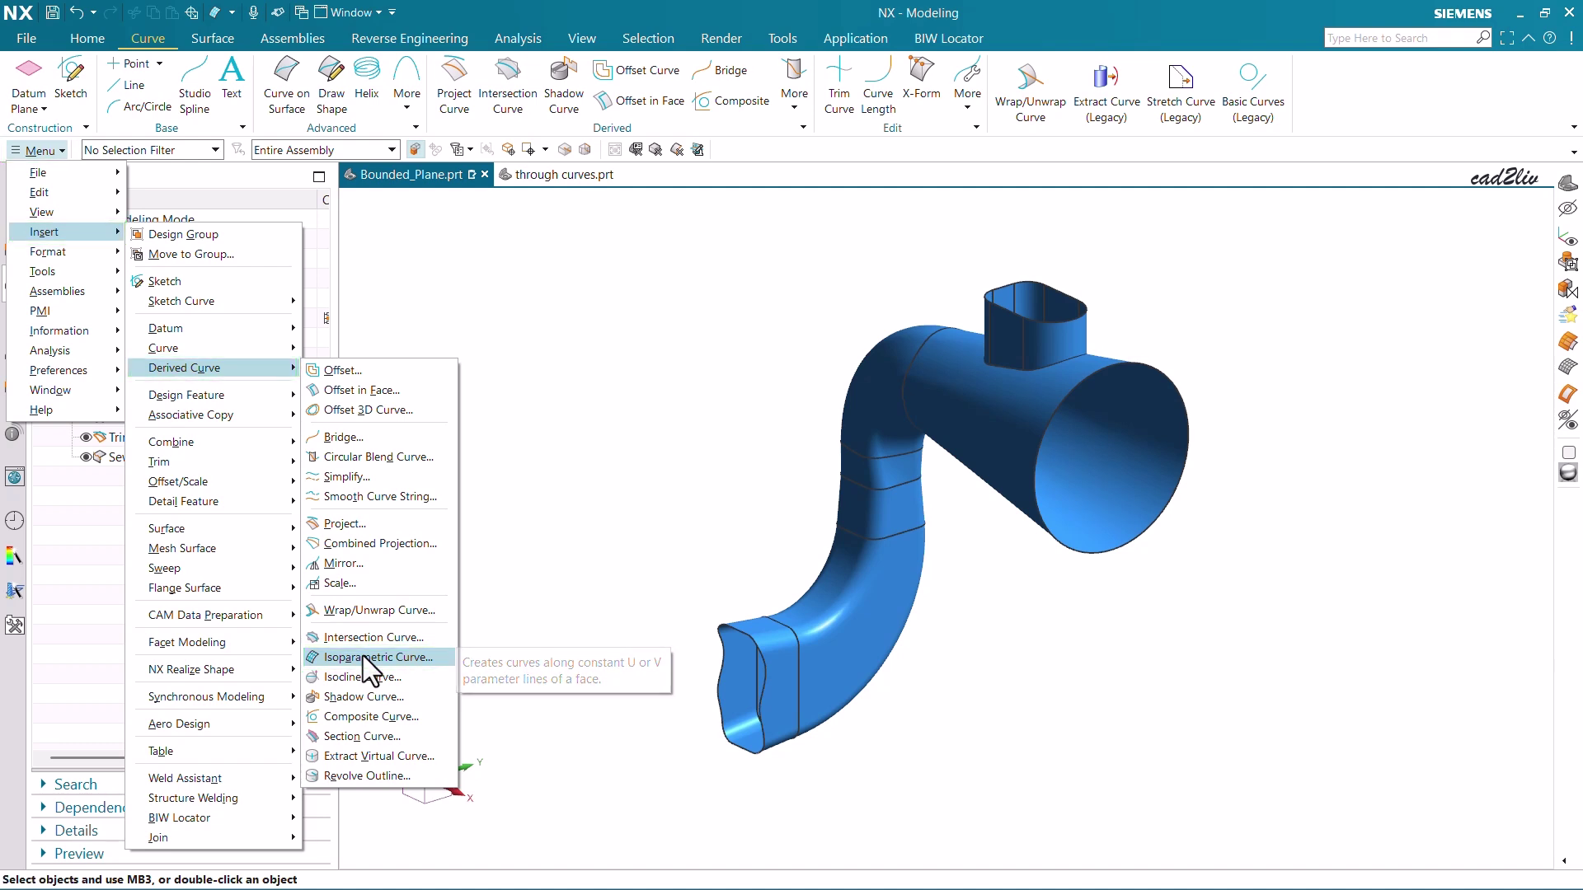
pyautogui.click(362, 655)
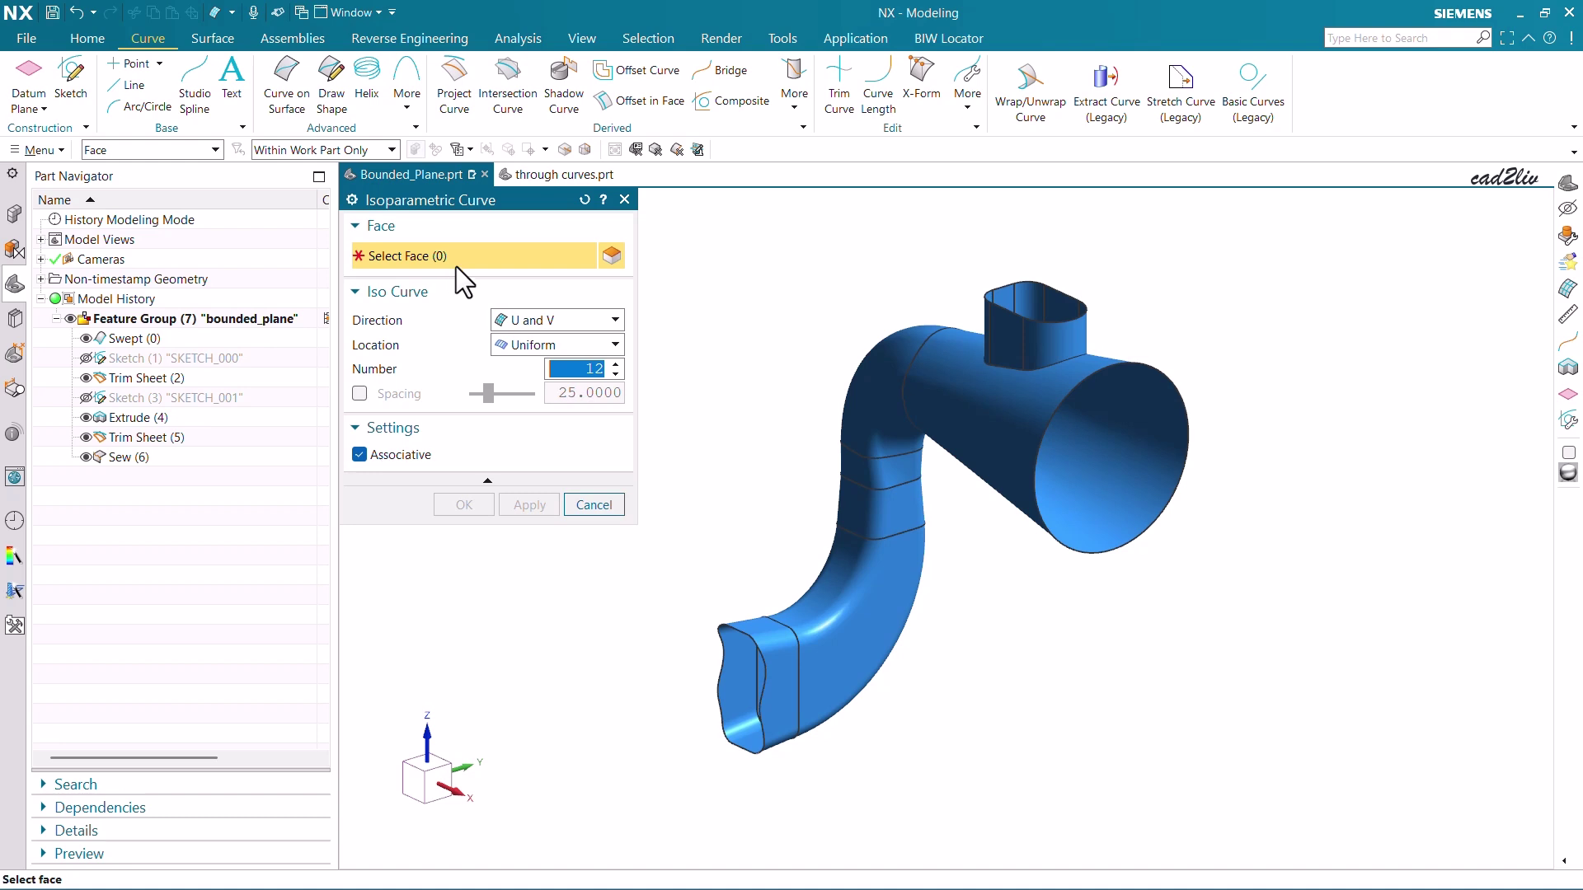
# - Set the isoparametric Direction to U, keeping Uniform location with Number 12
pyautogui.click(541, 321)
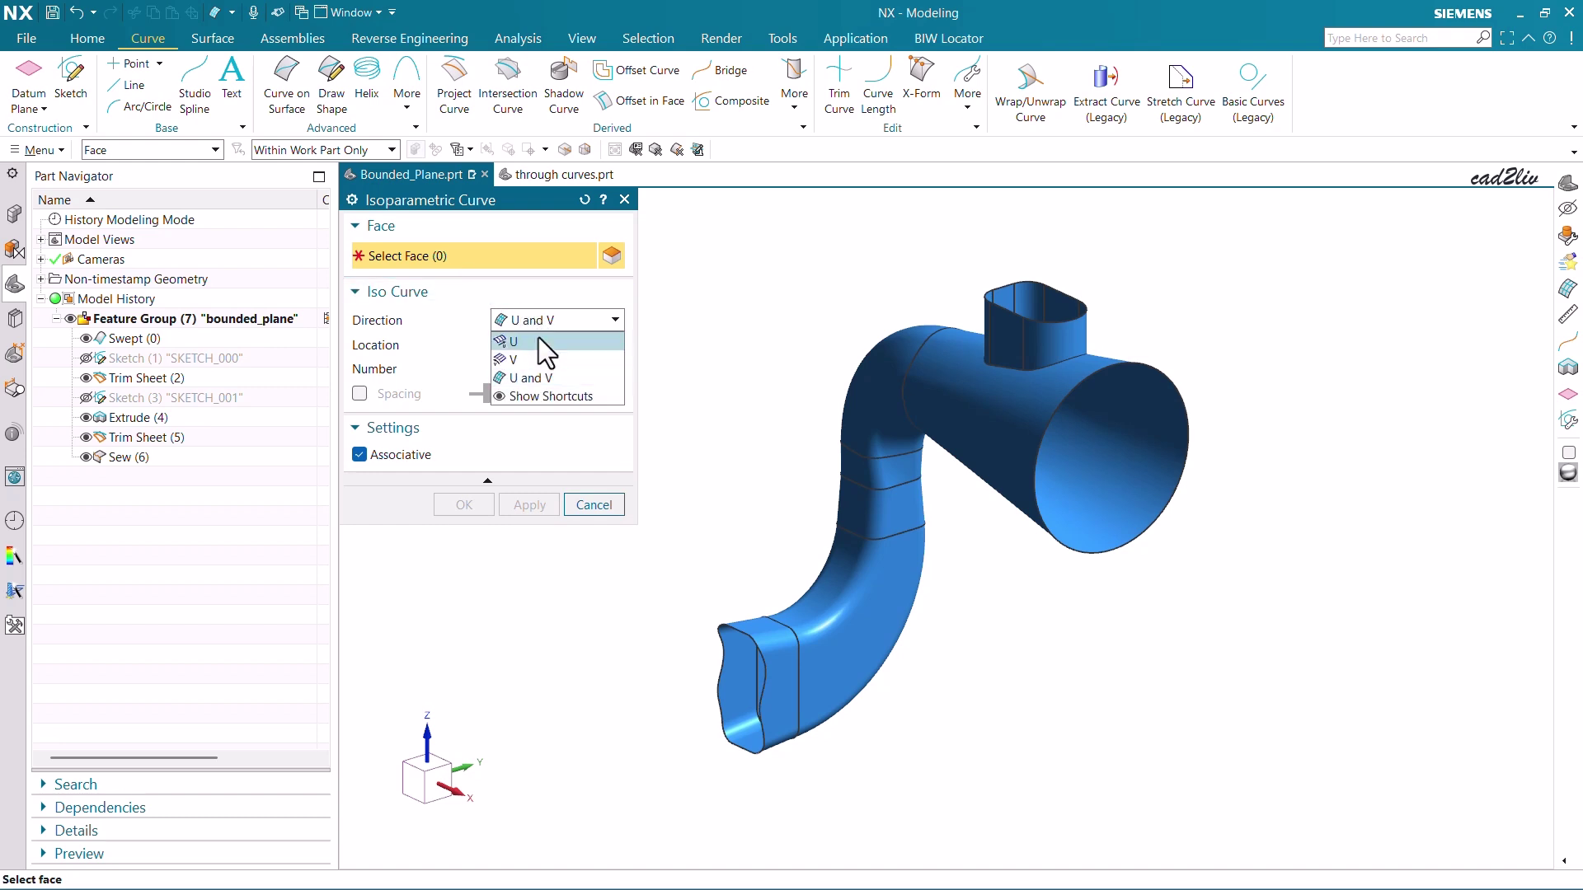
pyautogui.click(538, 341)
pyautogui.click(539, 343)
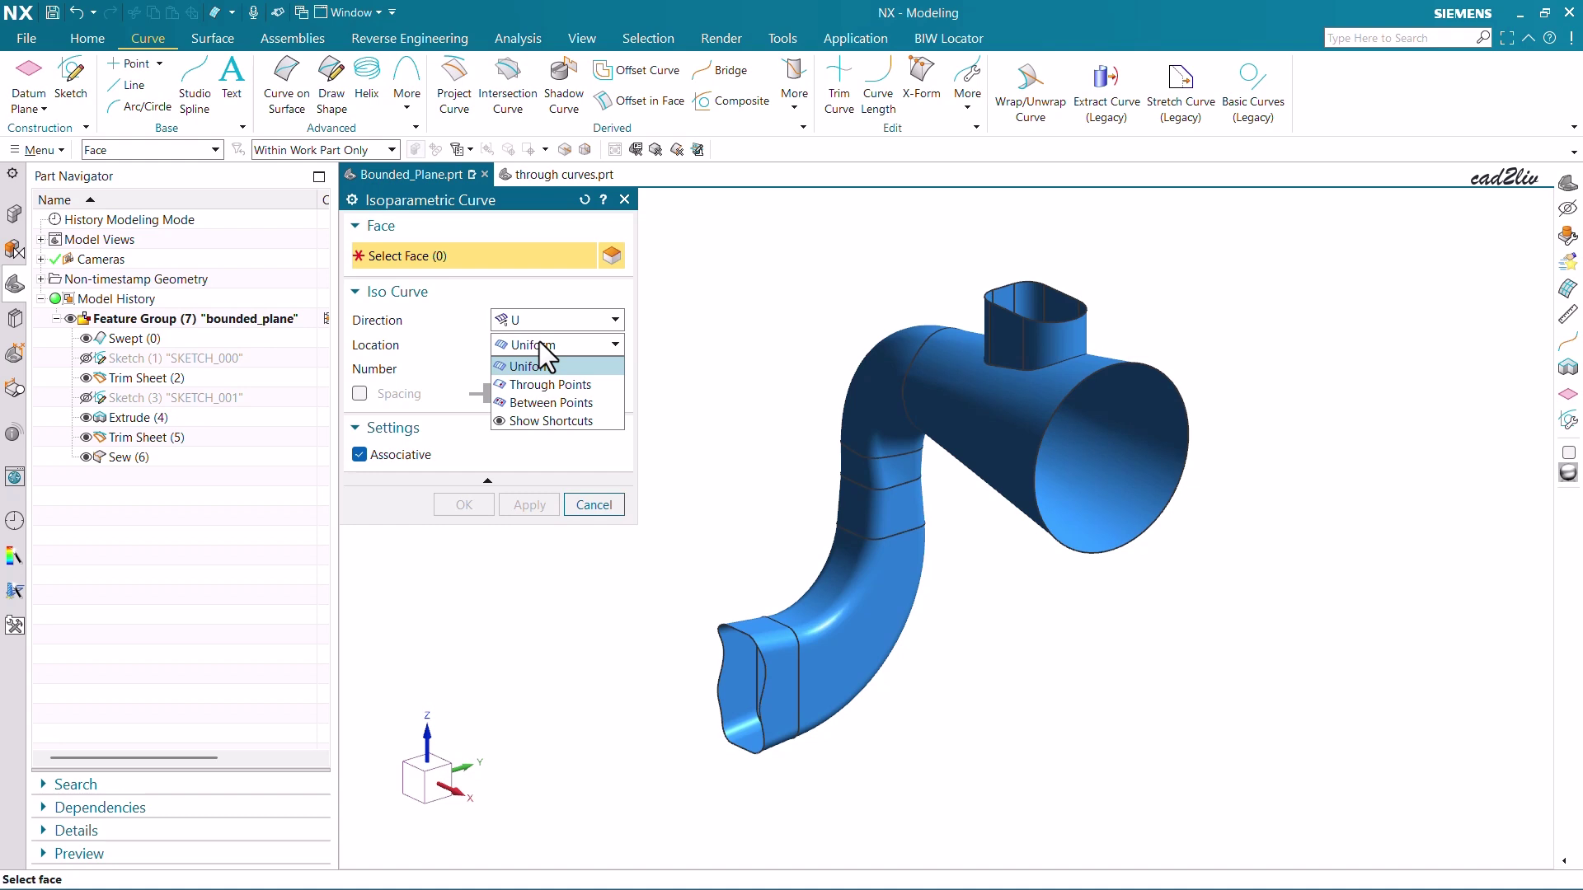
pyautogui.click(539, 343)
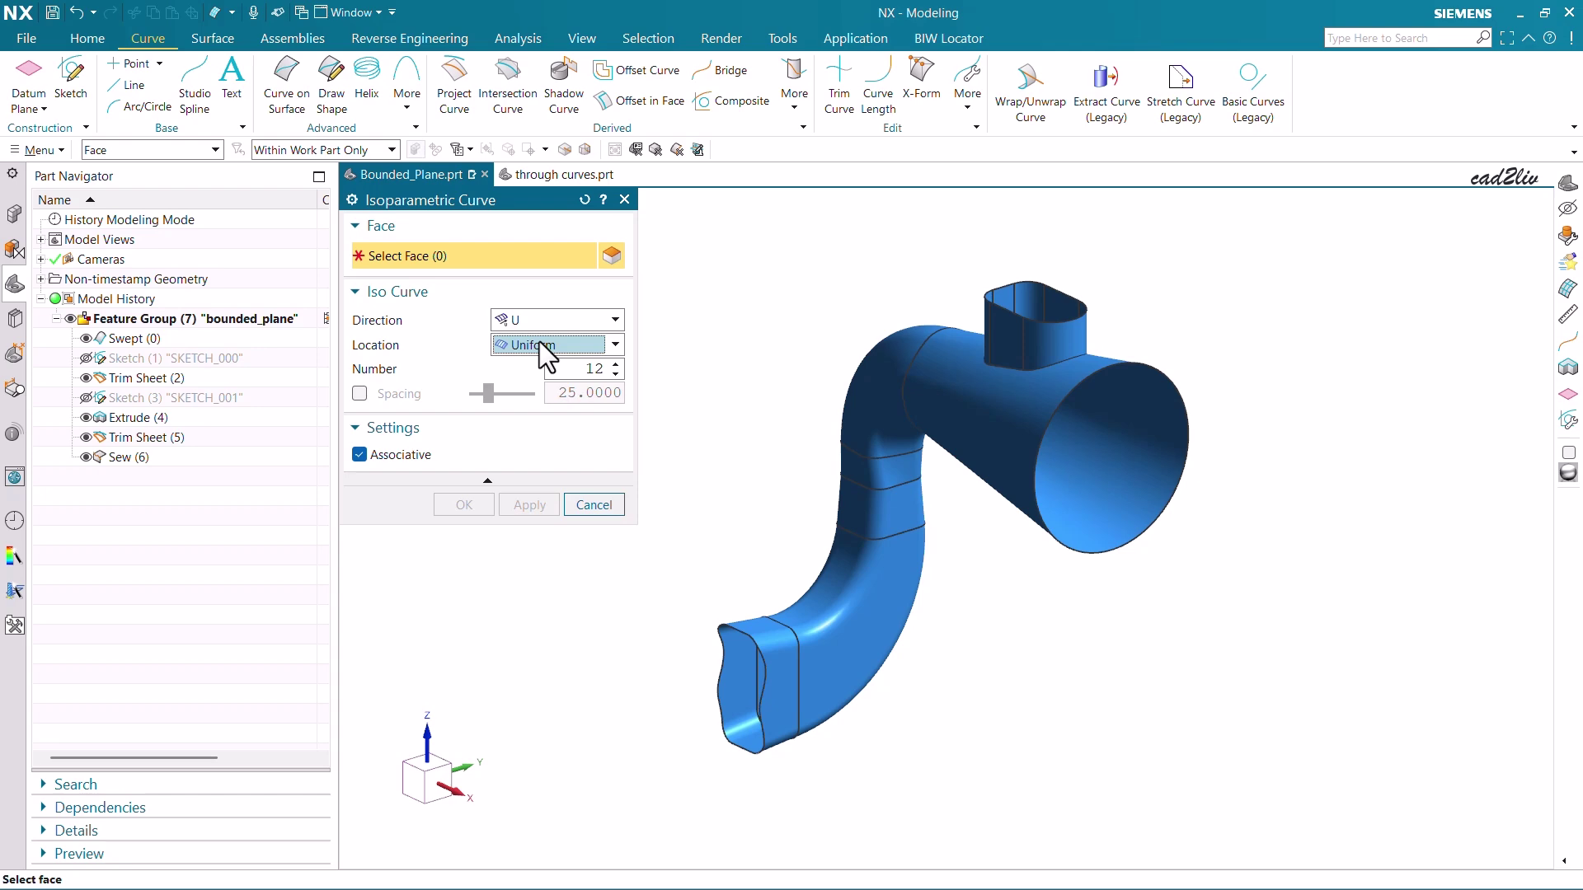
# - Create 19 U-direction iso curves on the pipe's end face
pyautogui.scroll(-4, 759, 633)
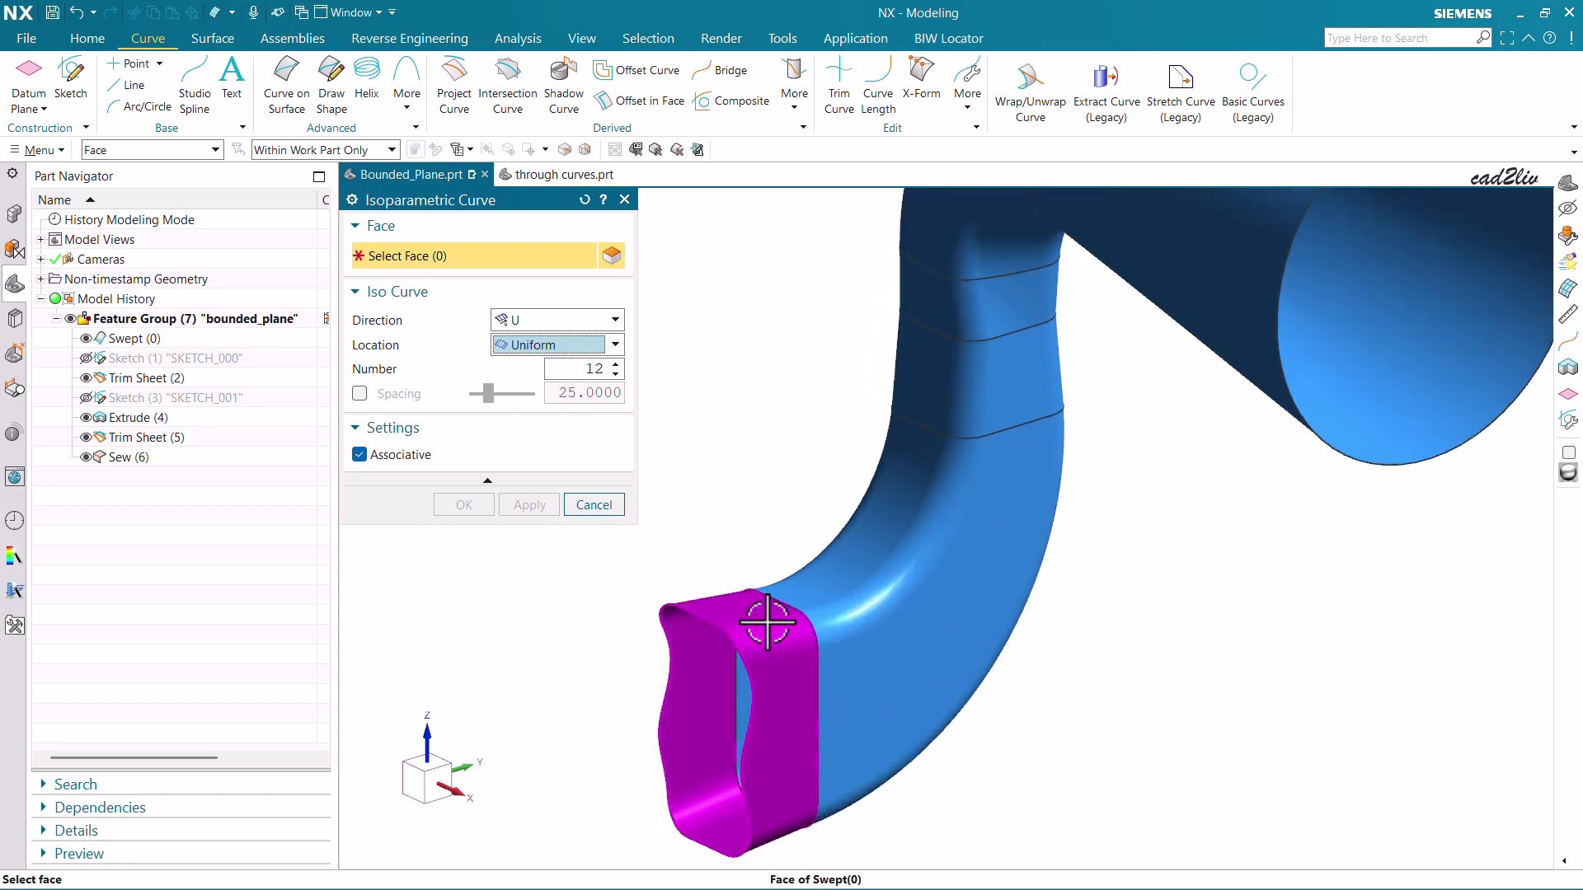
pyautogui.click(765, 626)
pyautogui.scroll(-2, 836, 663)
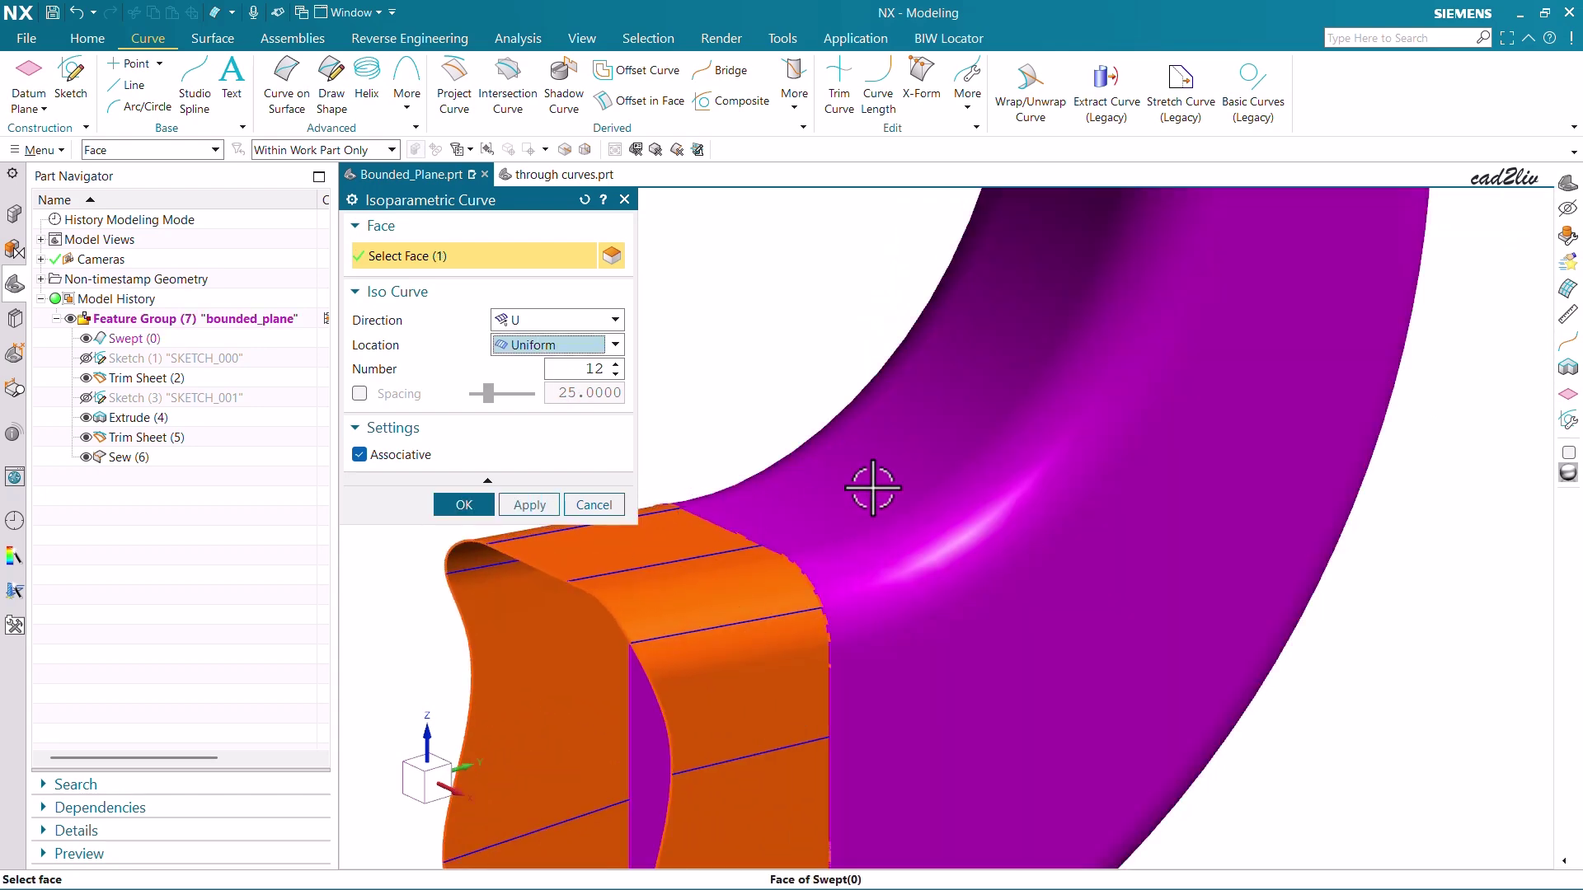
pyautogui.scroll(2, 866, 491)
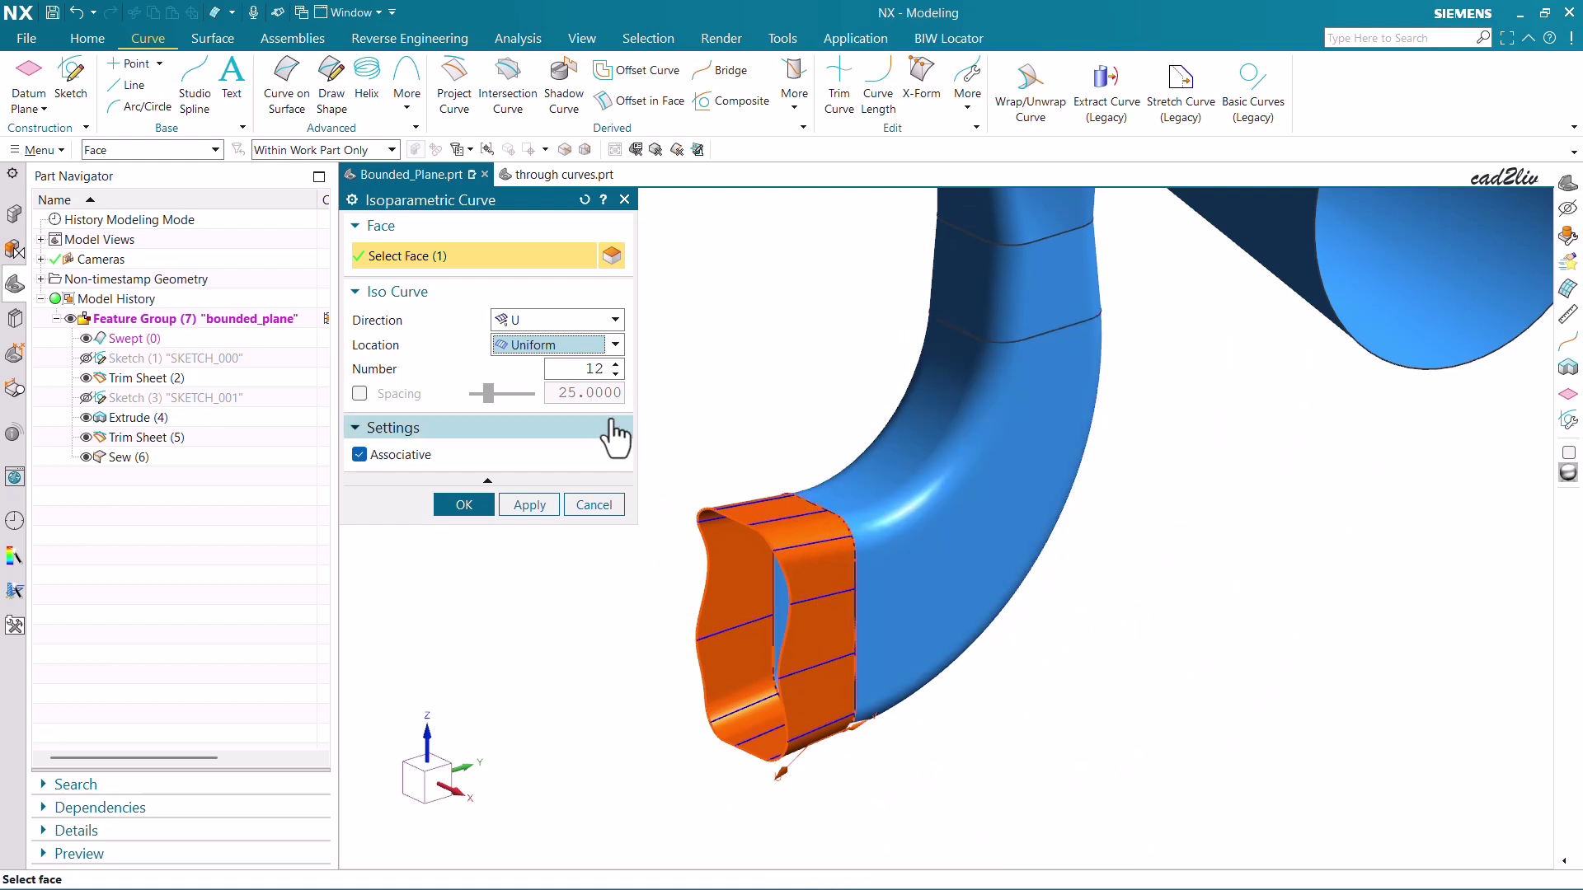
pyautogui.click(616, 364)
pyautogui.click(616, 365)
pyautogui.click(616, 365)
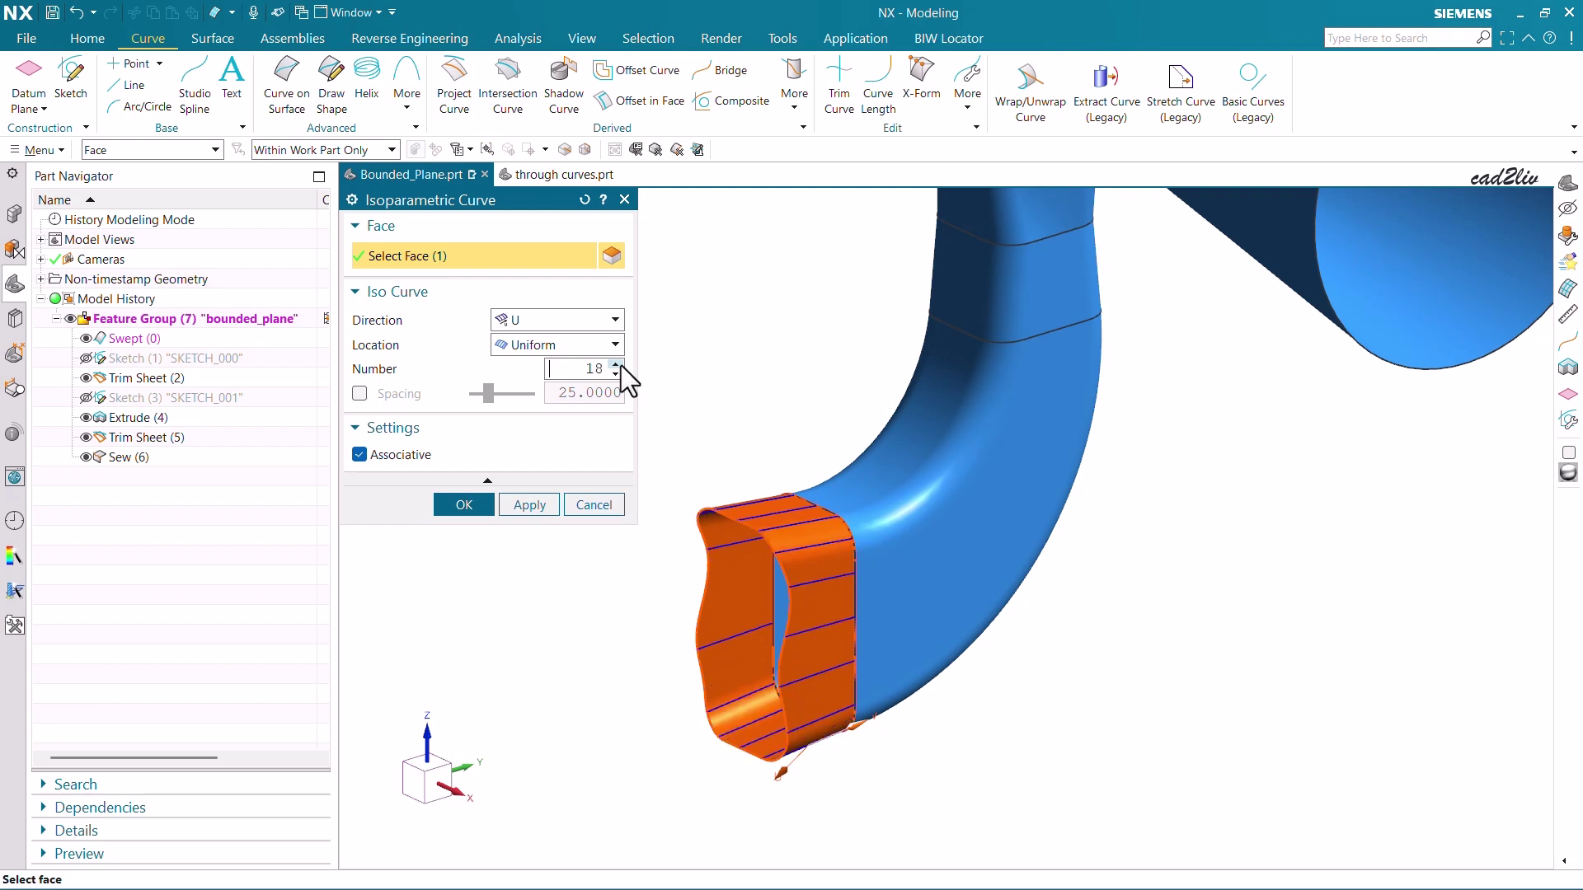
pyautogui.click(616, 364)
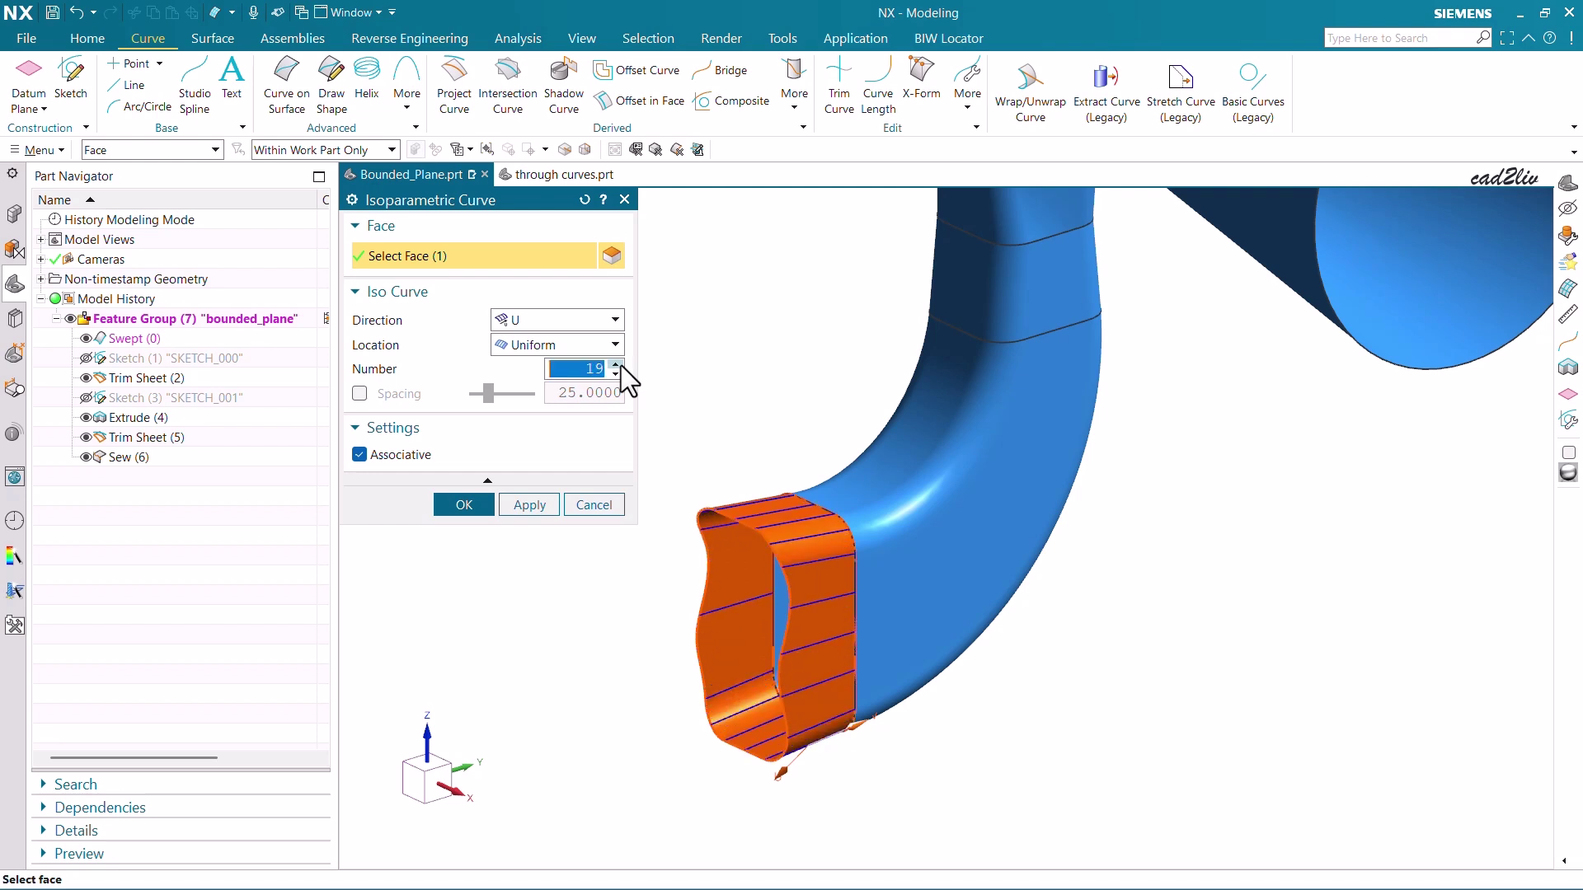
pyautogui.click(537, 510)
# - Add 19 iso curves each to the next swept face and a band face
pyautogui.scroll(-2, 683, 502)
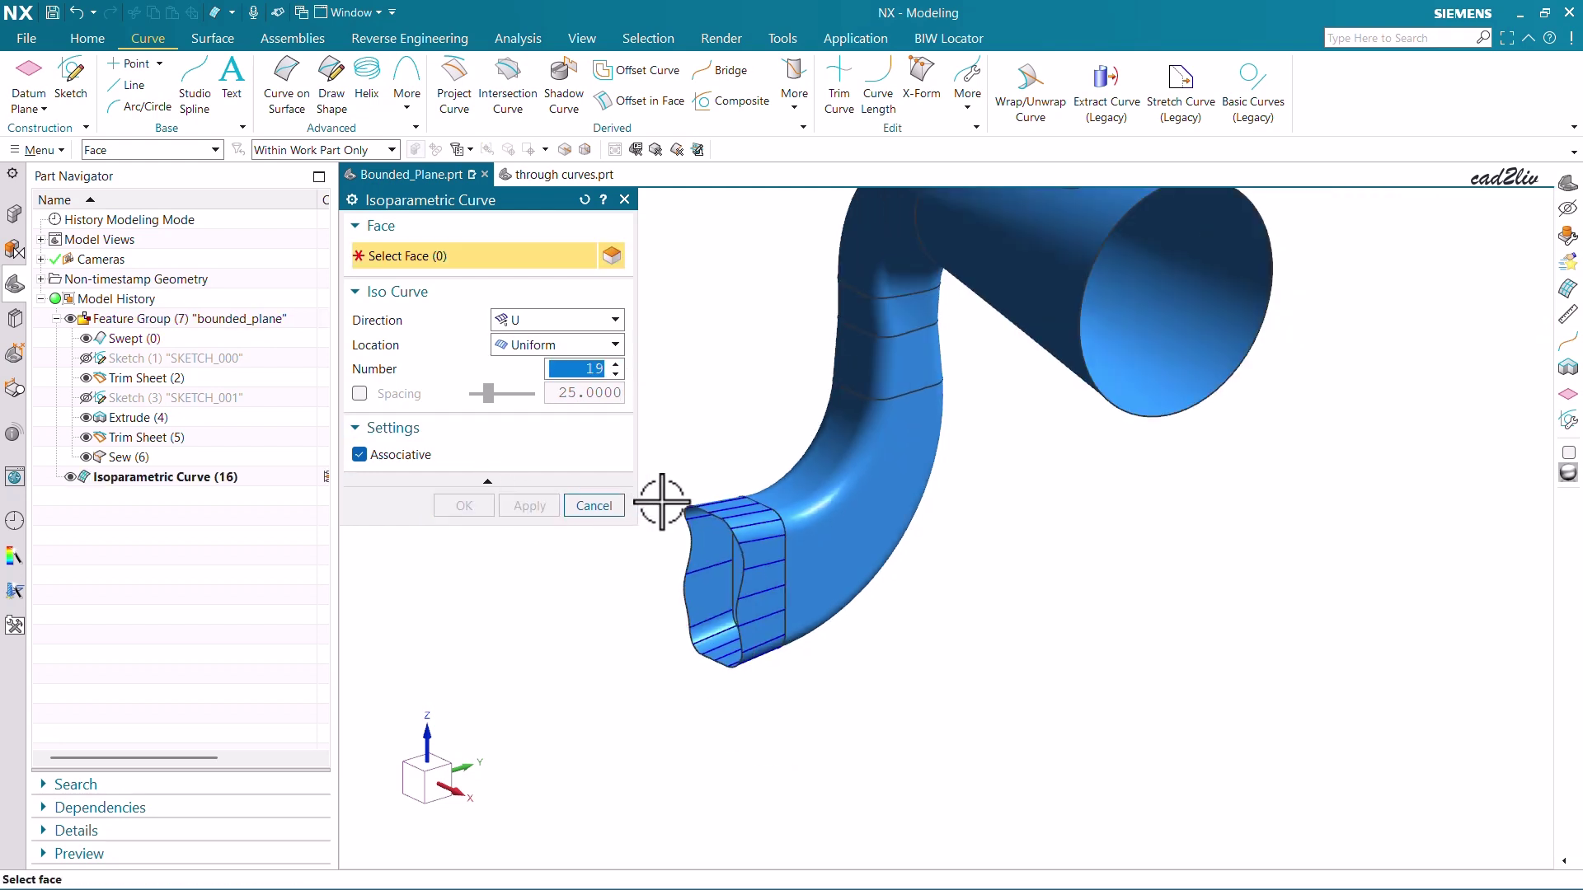
pyautogui.click(822, 465)
pyautogui.scroll(4, 795, 460)
pyautogui.scroll(2, 732, 560)
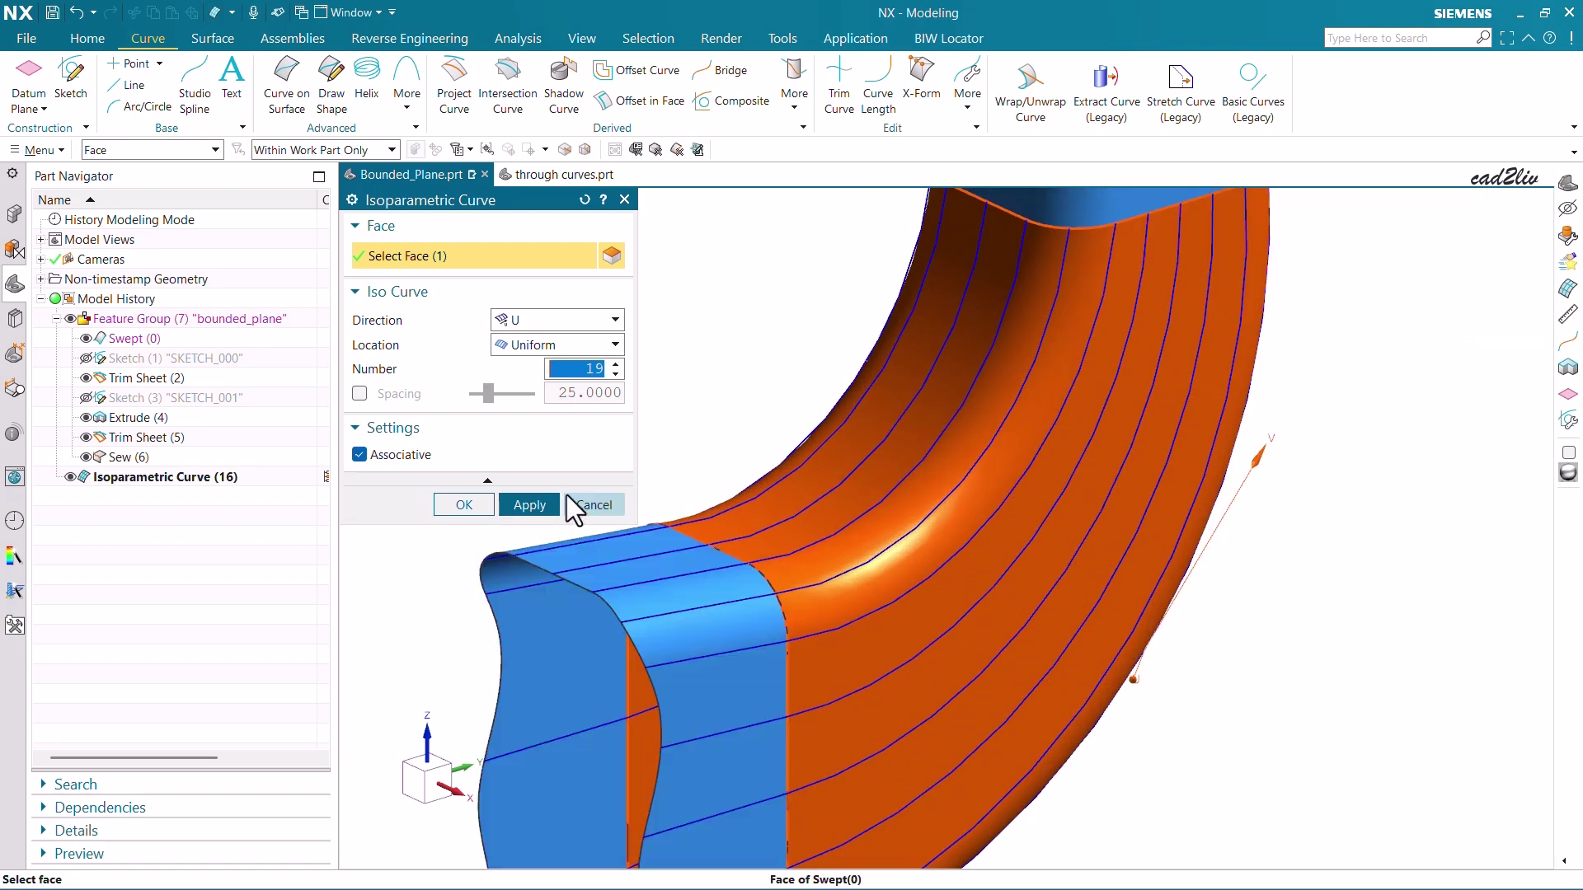
pyautogui.click(541, 507)
pyautogui.scroll(-3, 820, 450)
pyautogui.click(821, 449)
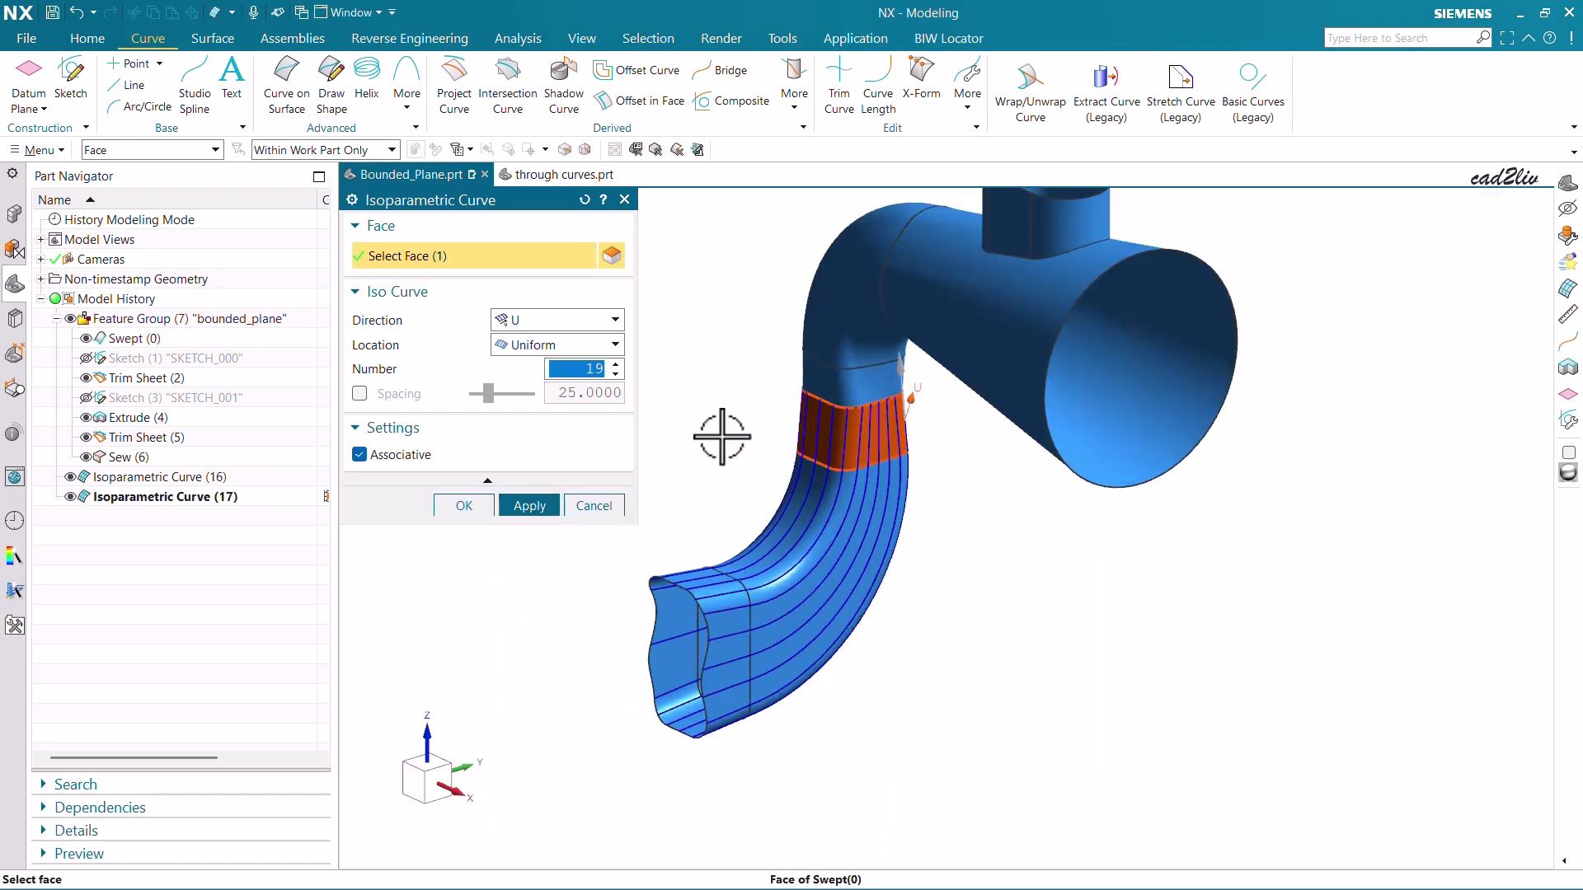
pyautogui.click(541, 511)
# - Add iso curves to another band face and the horizontal cylinder face, then finish
pyautogui.click(839, 384)
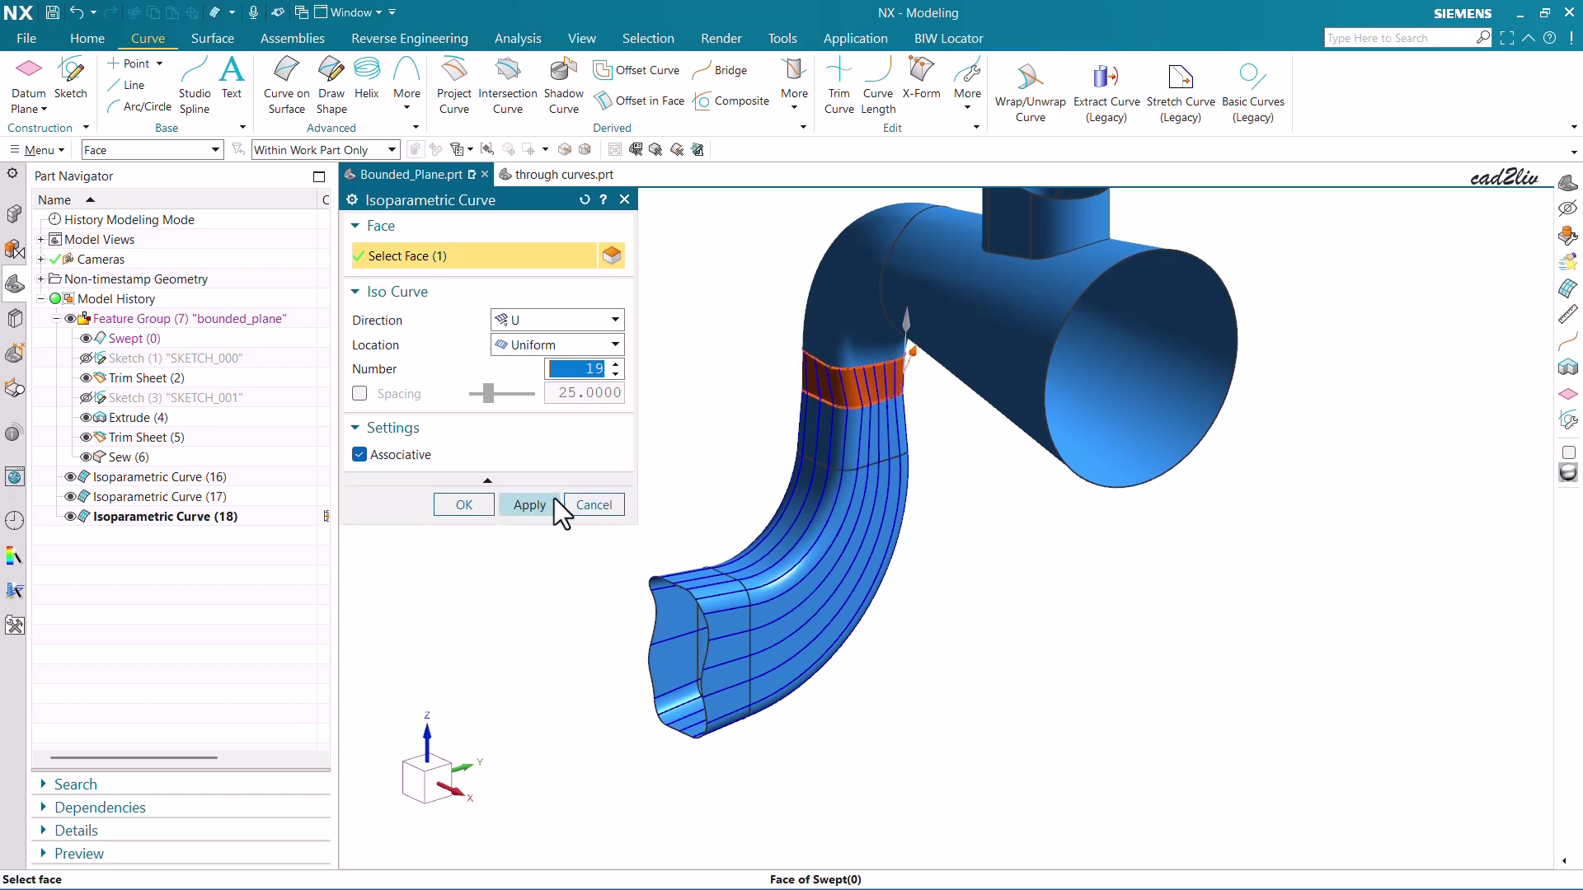
pyautogui.click(540, 504)
pyautogui.click(830, 343)
pyautogui.keyDown('shift'); pyautogui.click(837, 364); pyautogui.keyUp('shift')
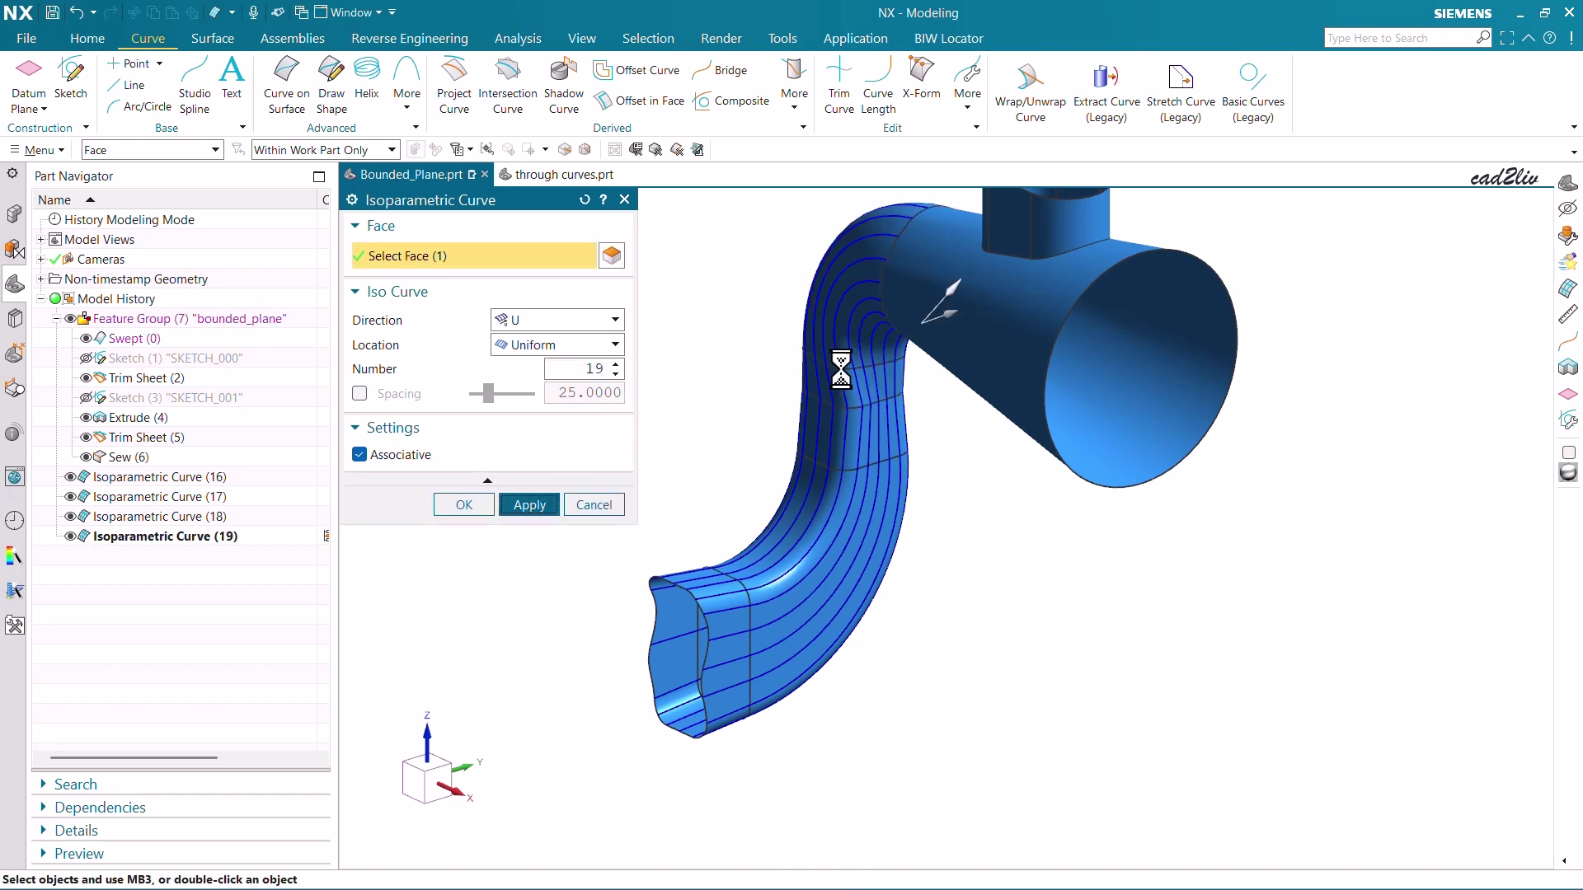
pyautogui.click(809, 312)
pyautogui.click(530, 505)
pyautogui.click(596, 505)
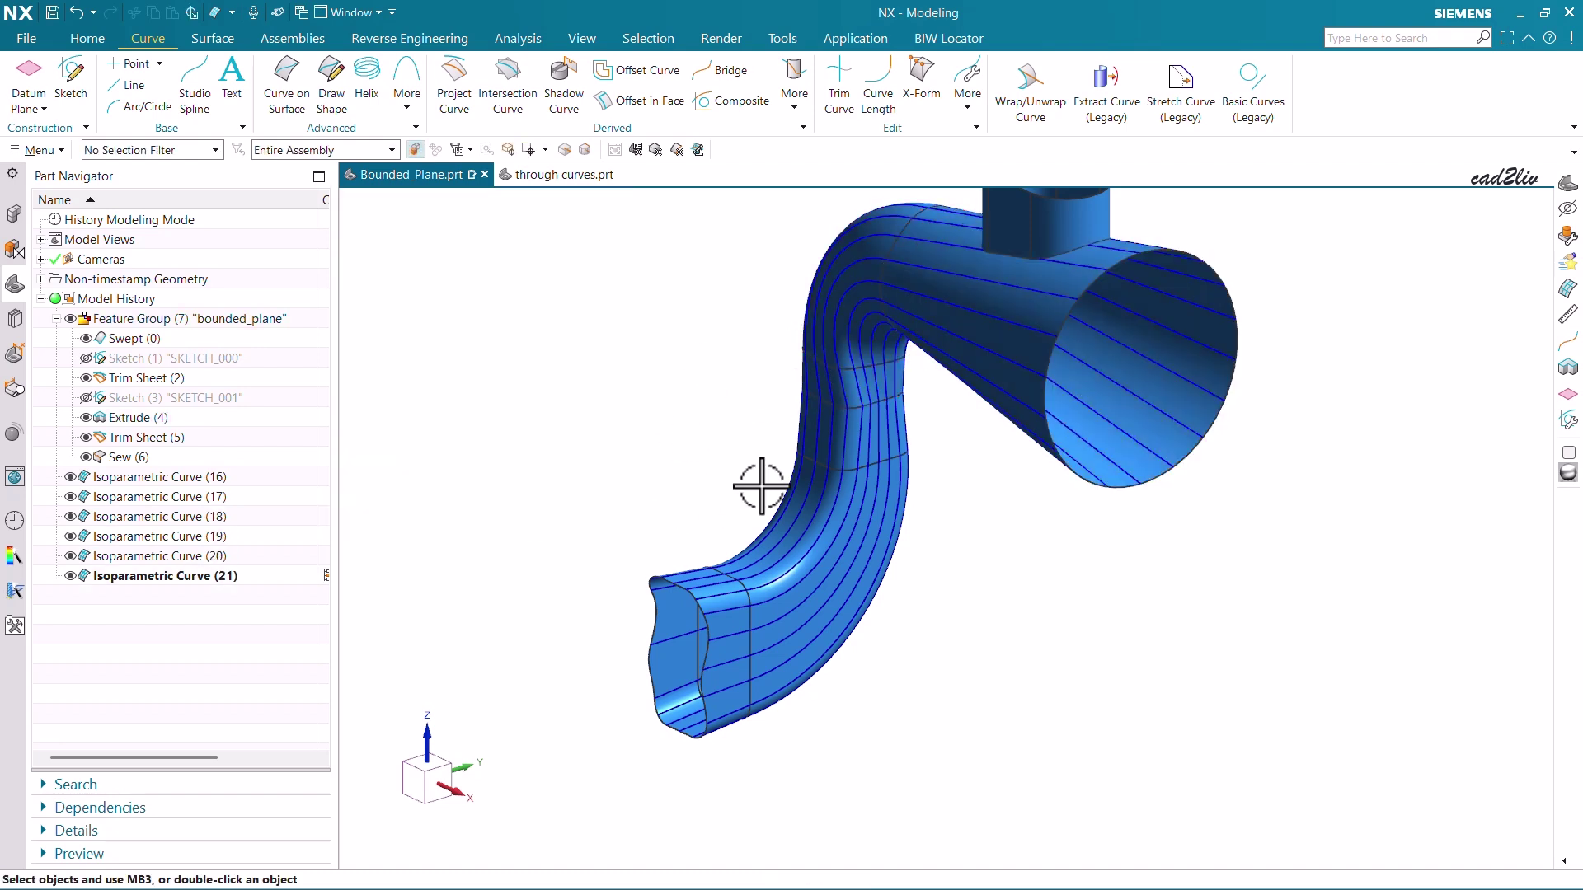
pyautogui.moveTo(857, 487); pyautogui.dragTo(827, 509, button='middle')
# - Hide the Sew surface group and inspect the iso curve network from the right view and around the bend
pyautogui.scroll(-3, 717, 513)
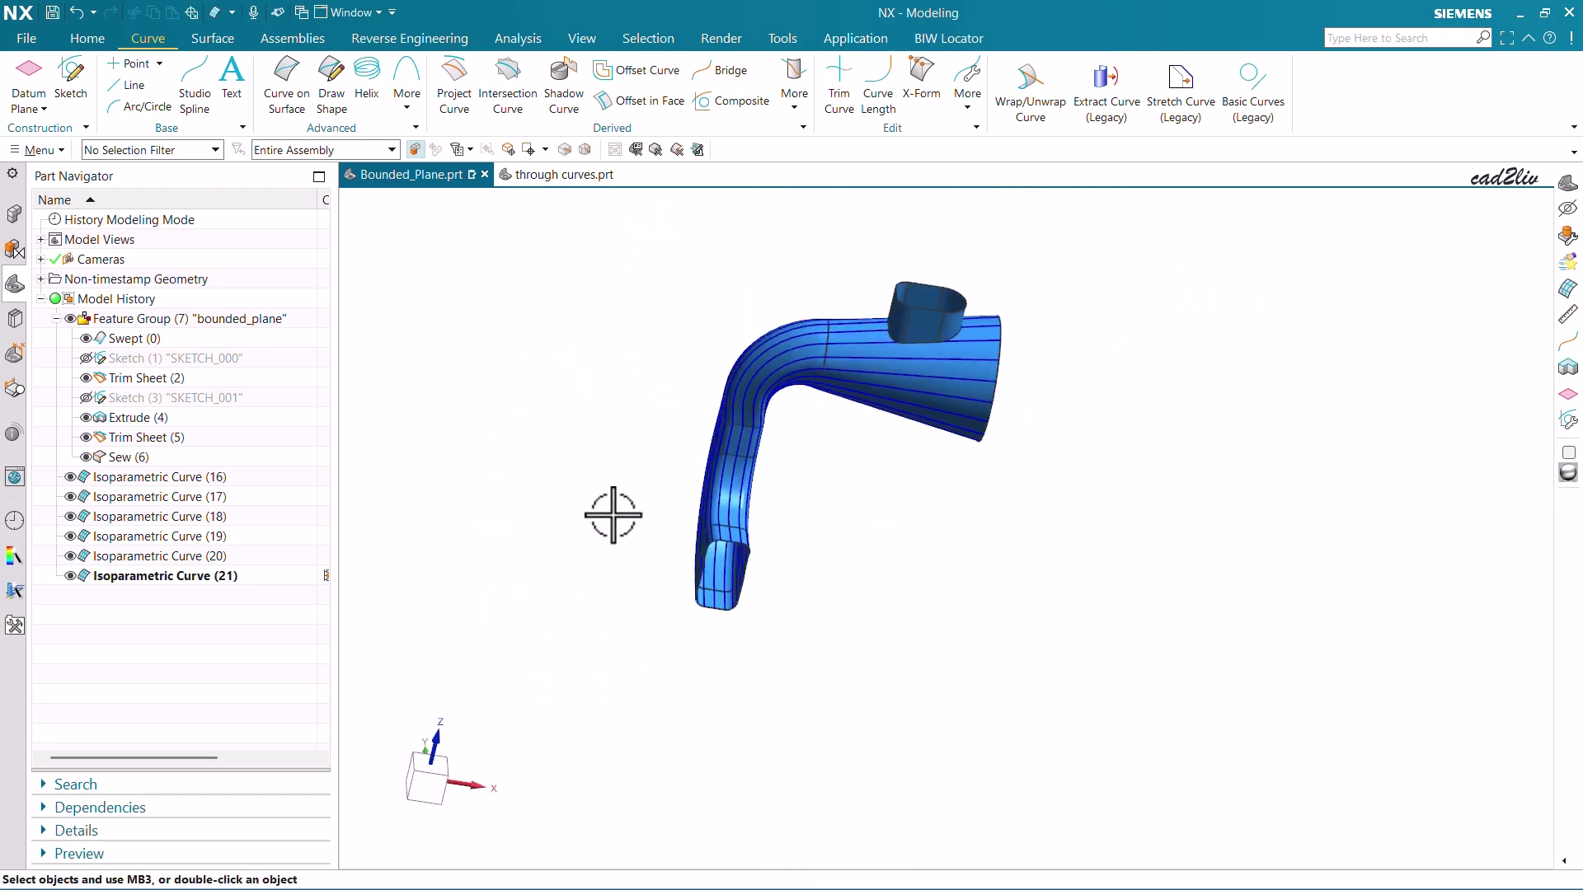
pyautogui.click(85, 456)
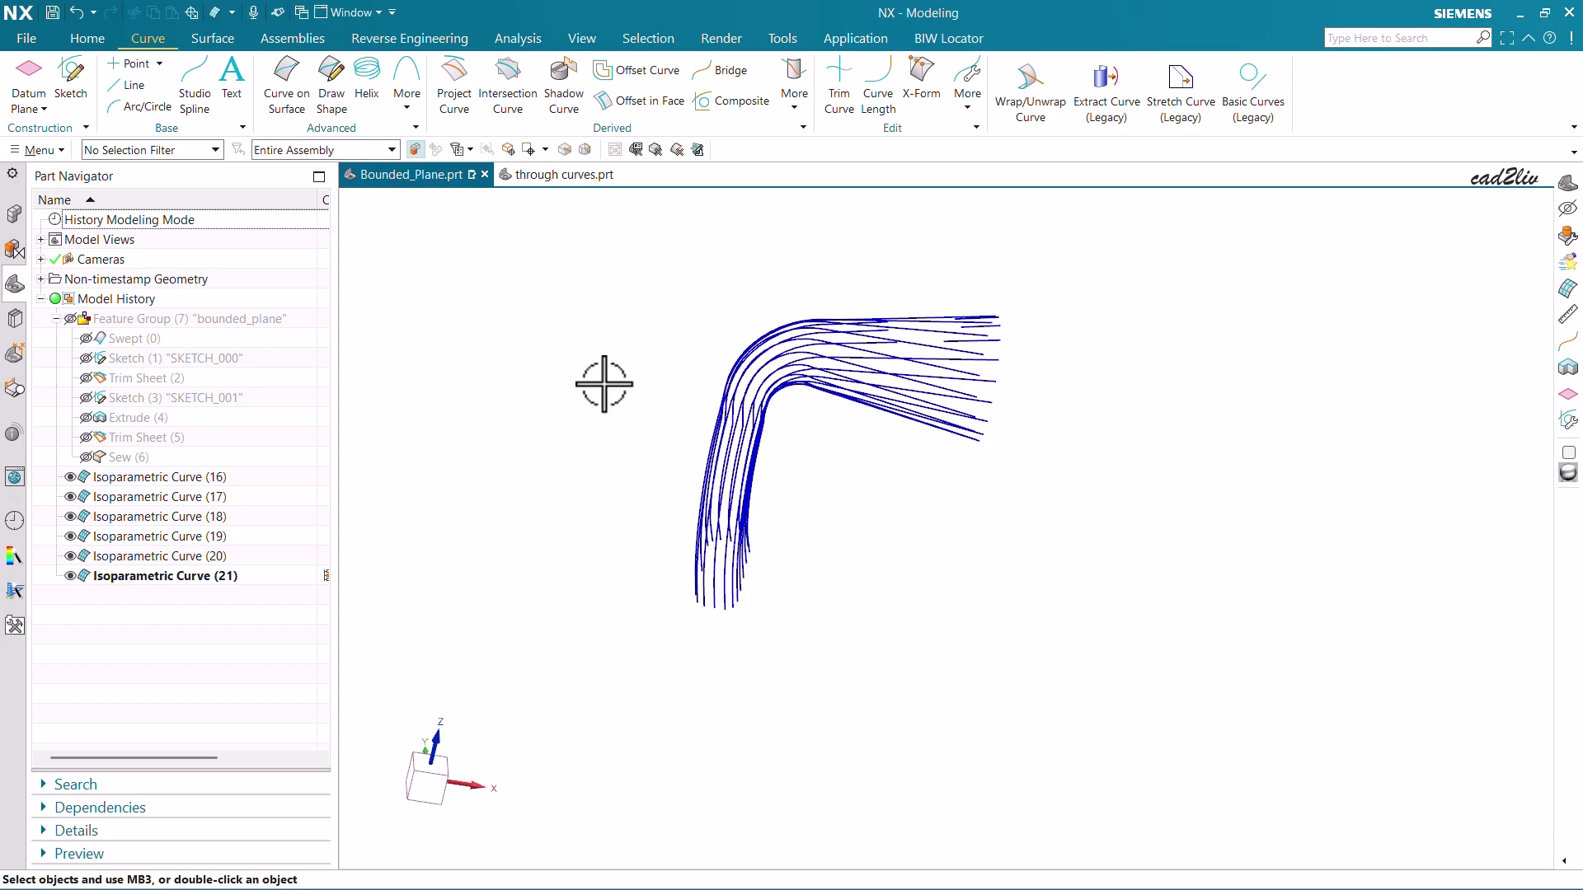
pyautogui.scroll(3, 792, 329)
pyautogui.moveTo(810, 350); pyautogui.dragTo(705, 342, button='middle')
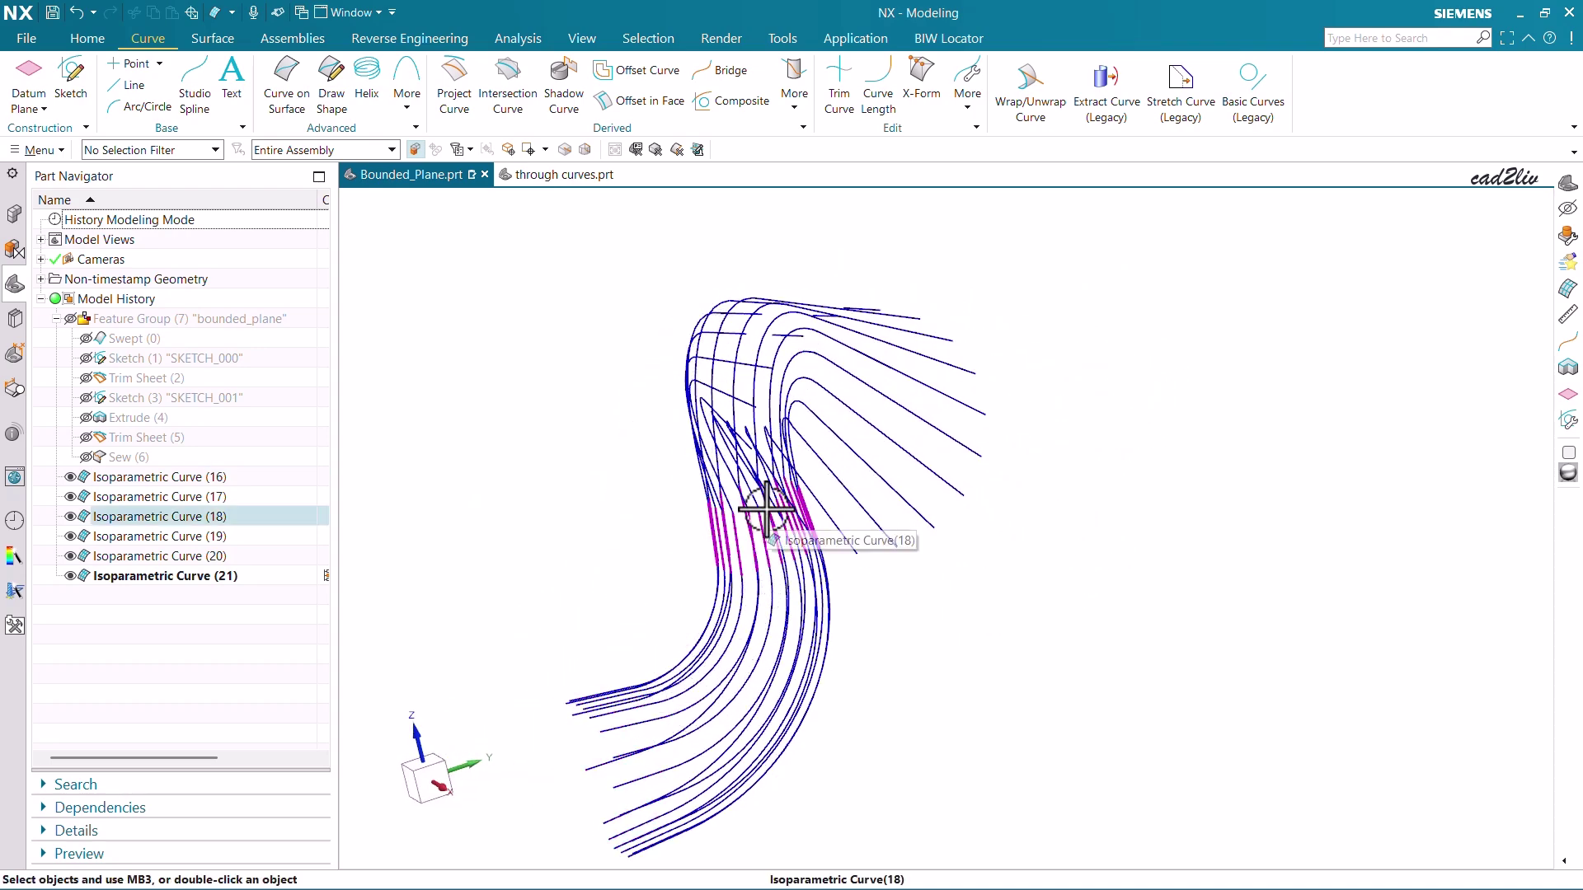
pyautogui.hotkey('ctrl', 'alt', 'r')
pyautogui.scroll(3, 759, 565)
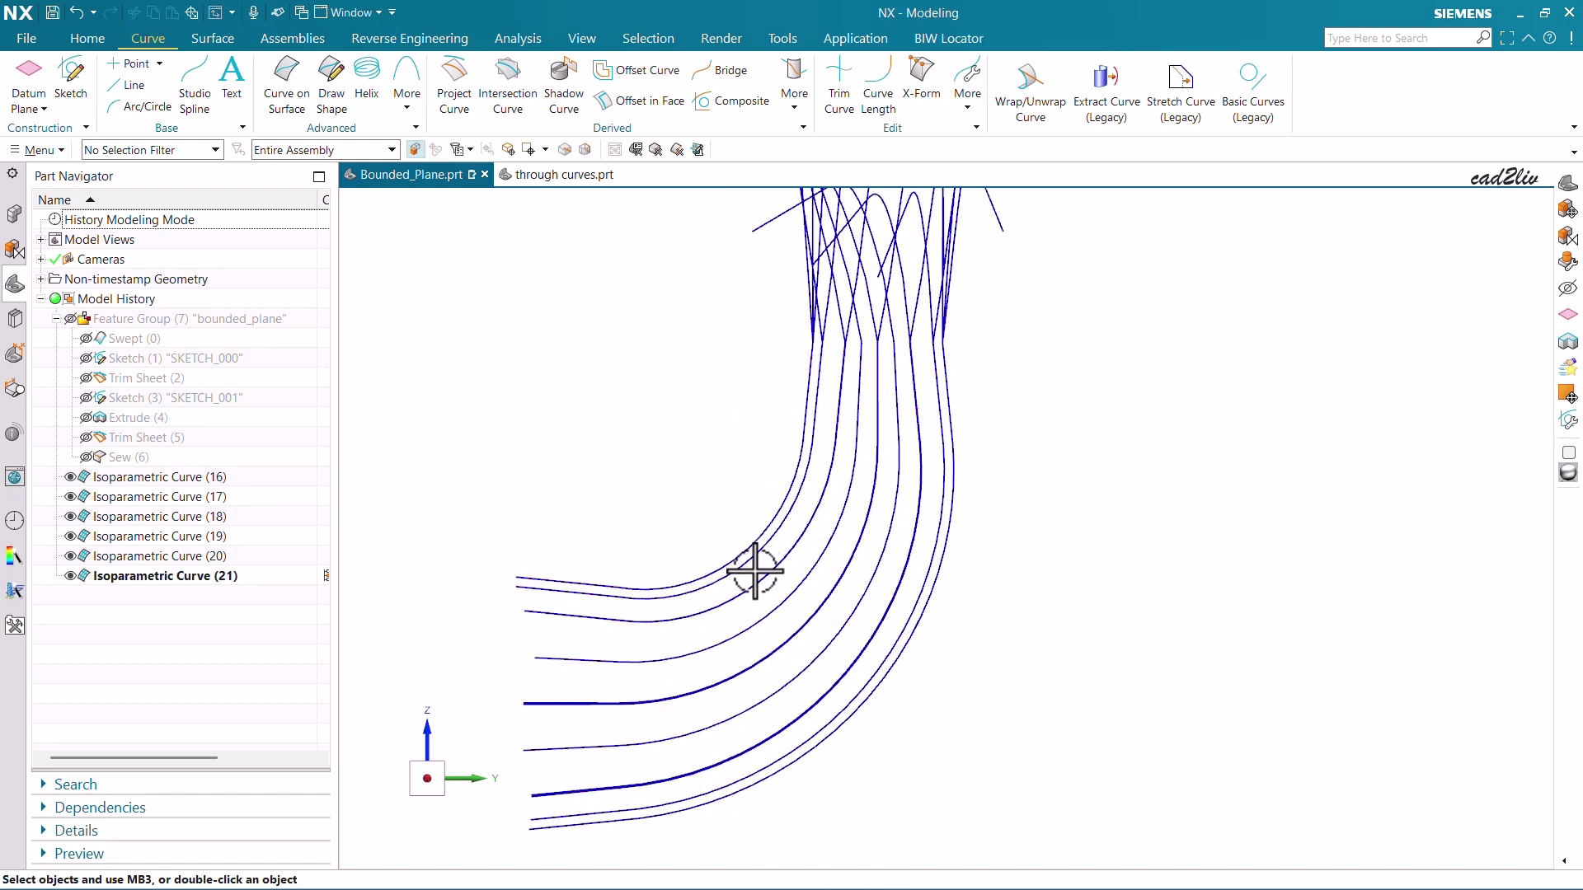
pyautogui.scroll(-3, 742, 581)
pyautogui.moveTo(731, 590); pyautogui.dragTo(806, 607, button='middle')
pyautogui.scroll(4, 706, 378)
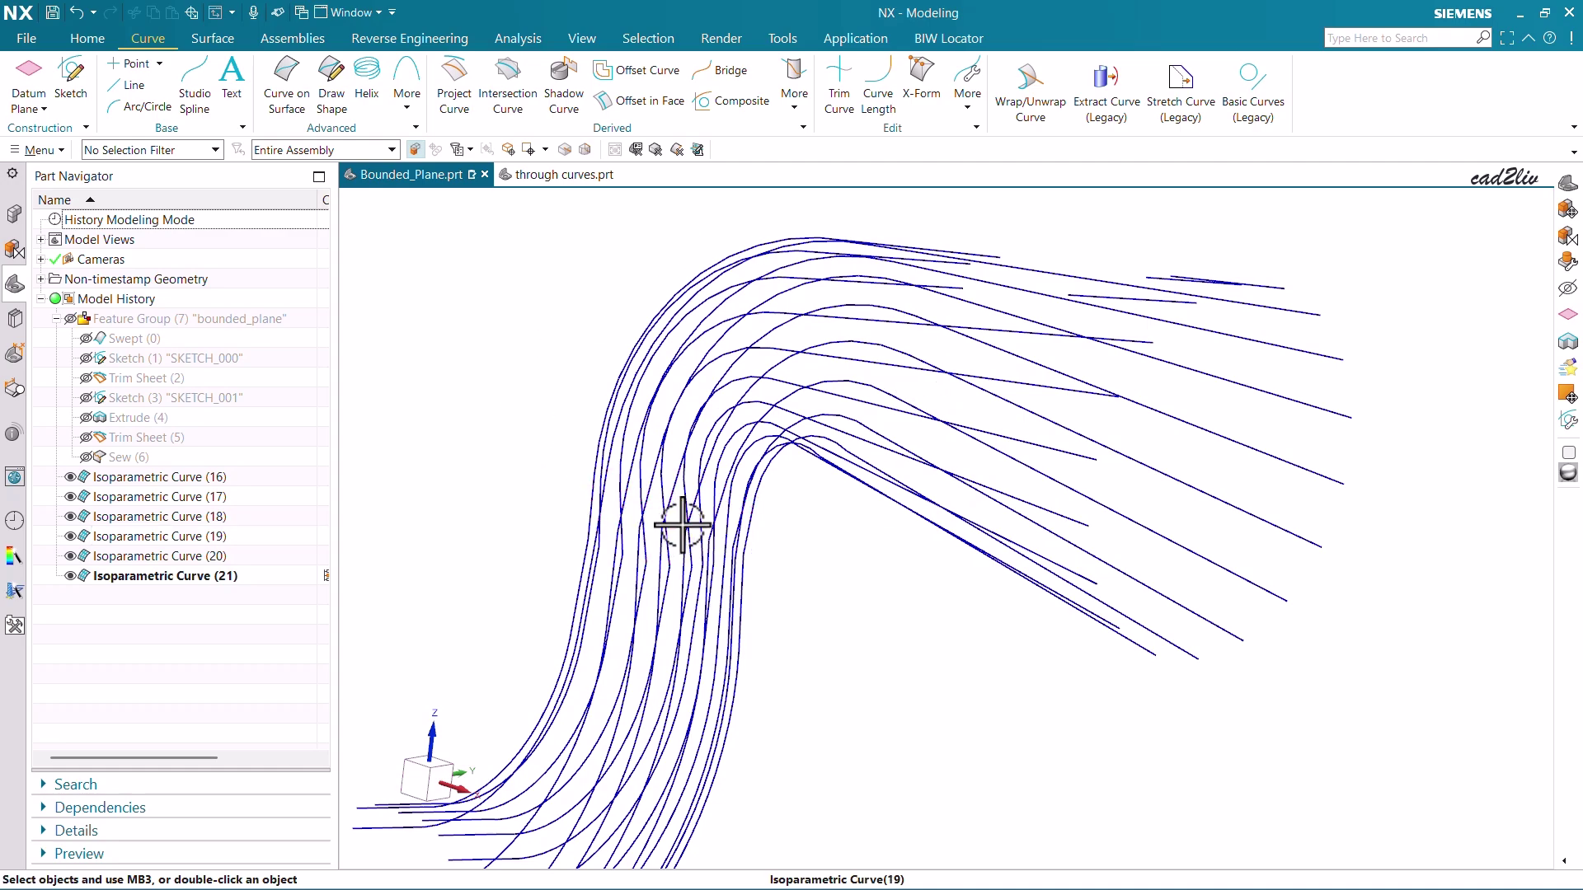
pyautogui.moveTo(682, 531); pyautogui.dragTo(693, 487, button='middle')
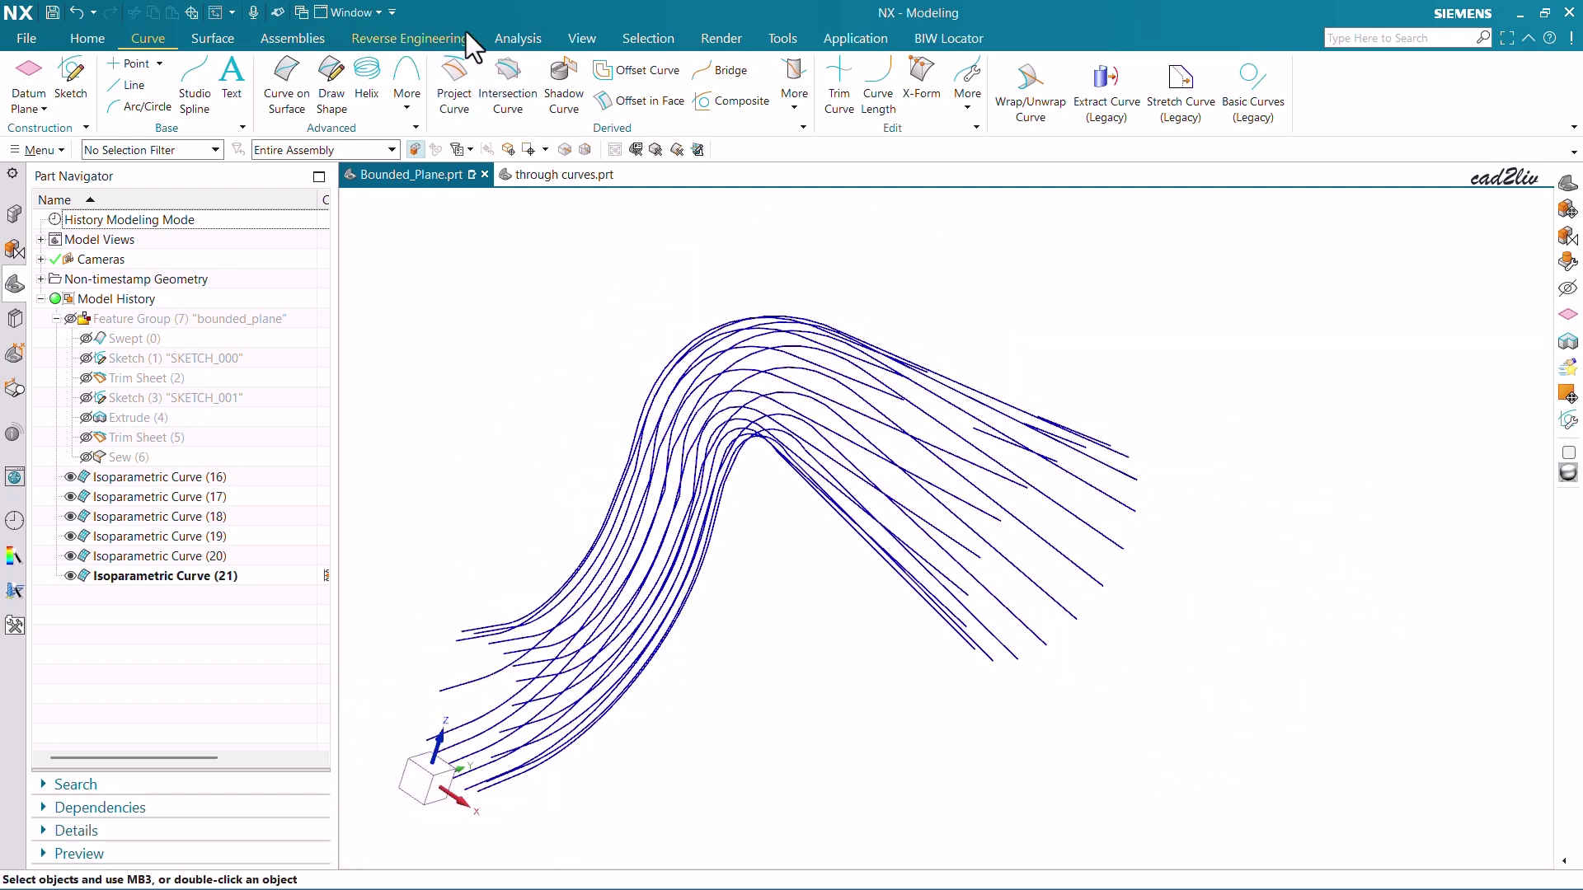
# - Start a Curve Analysis showing curvature combs on two isoparametric curves
pyautogui.click(516, 38)
pyautogui.click(528, 83)
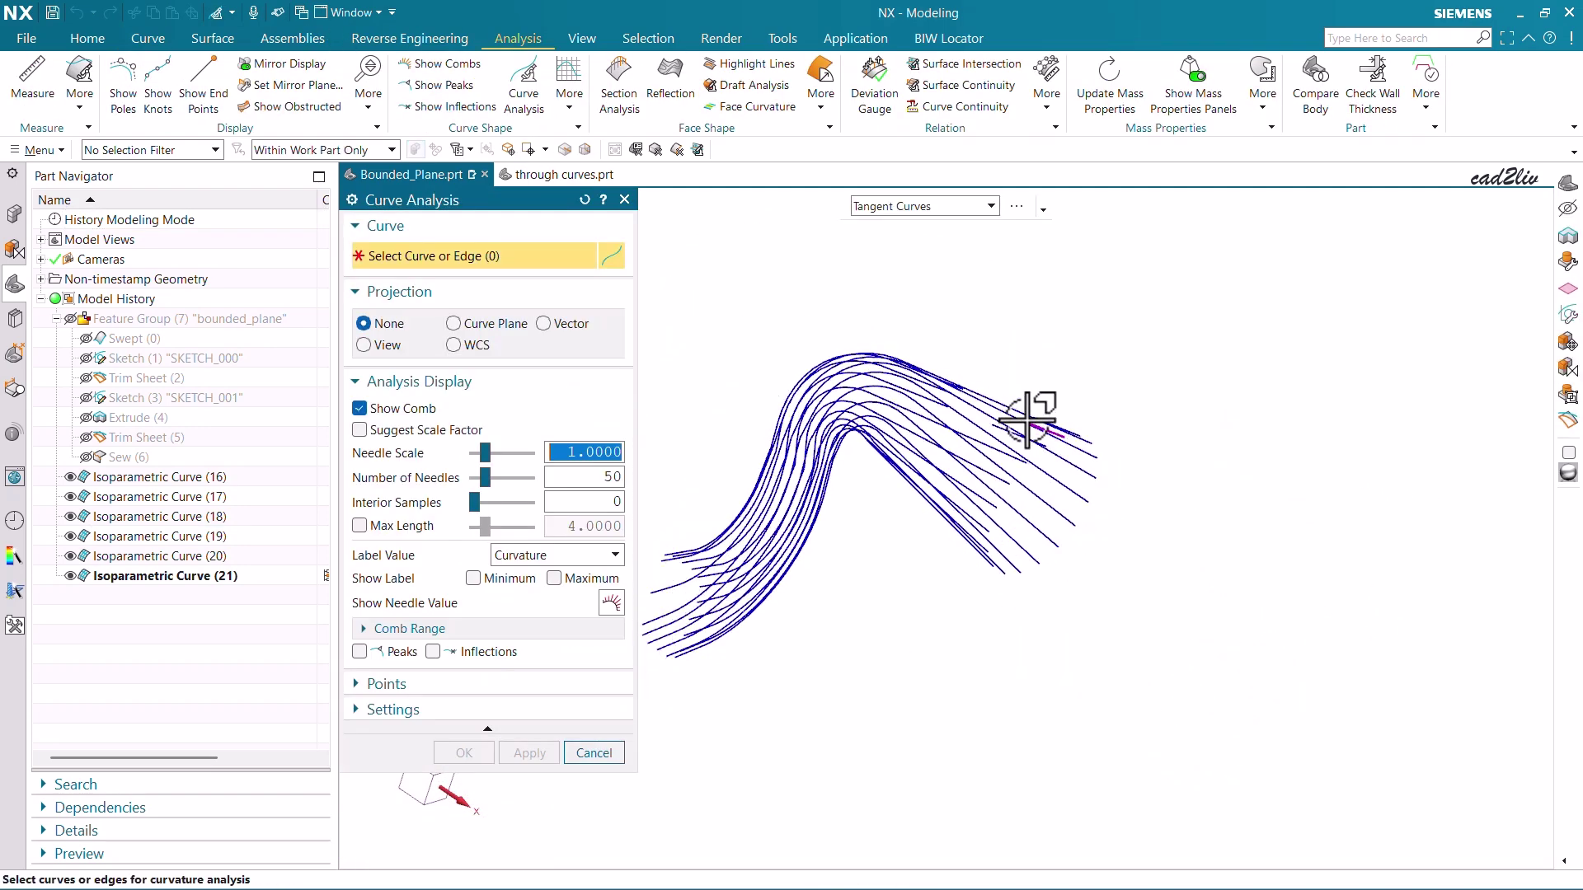
pyautogui.scroll(1, 841, 438)
pyautogui.moveTo(847, 440)
pyautogui.mouseDown(button='middle')
pyautogui.moveTo(824, 416)
pyautogui.moveTo(849, 442)
pyautogui.mouseUp(button='middle')
pyautogui.click(848, 441)
pyautogui.scroll(2, 849, 437)
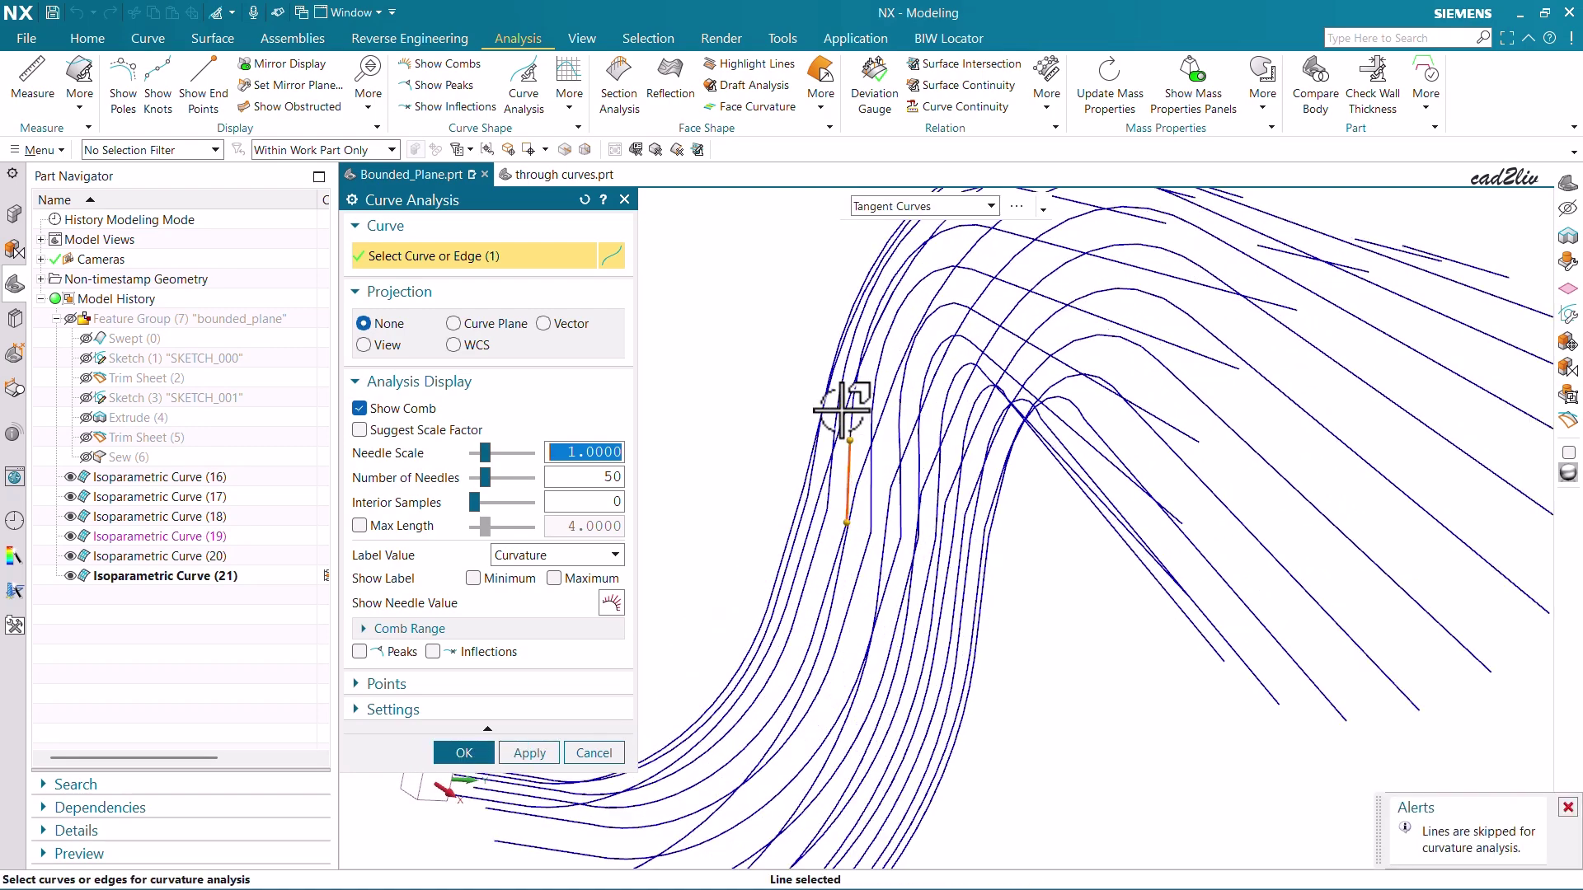
pyautogui.click(852, 416)
pyautogui.moveTo(853, 416)
pyautogui.mouseDown(button='middle')
pyautogui.moveTo(872, 395)
pyautogui.moveTo(858, 368)
pyautogui.moveTo(838, 388)
pyautogui.moveTo(854, 409)
pyautogui.mouseUp(button='middle')
# - Add two more iso curves, including Isoparametric Curve (17), inspect the combs, then cancel
pyautogui.click(879, 583)
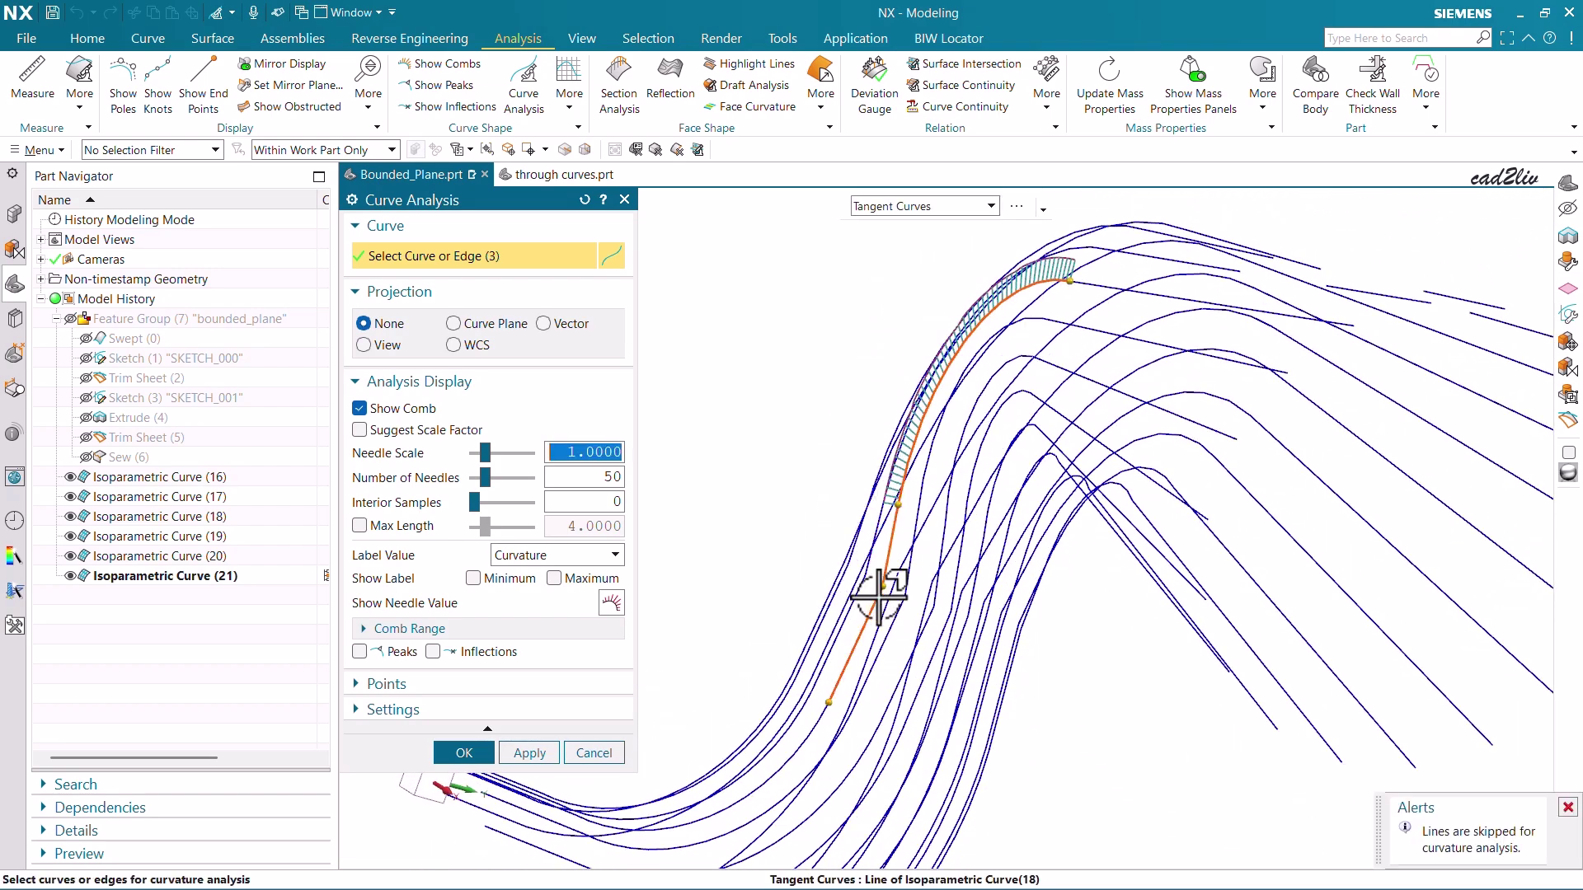
pyautogui.scroll(2, 883, 552)
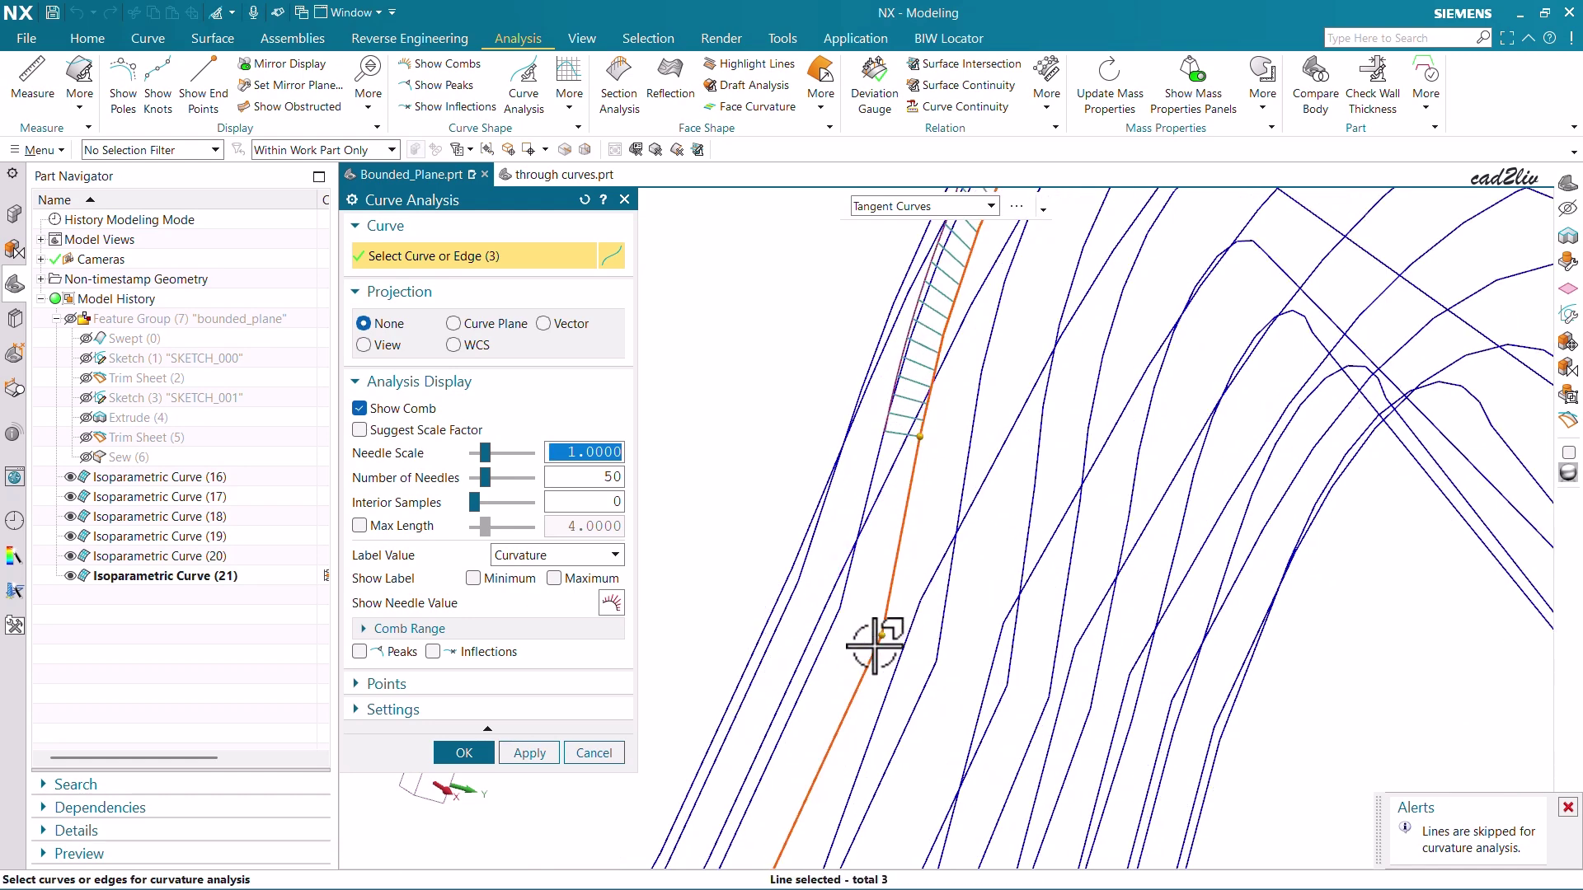
pyautogui.scroll(-2, 884, 568)
pyautogui.scroll(2, 912, 631)
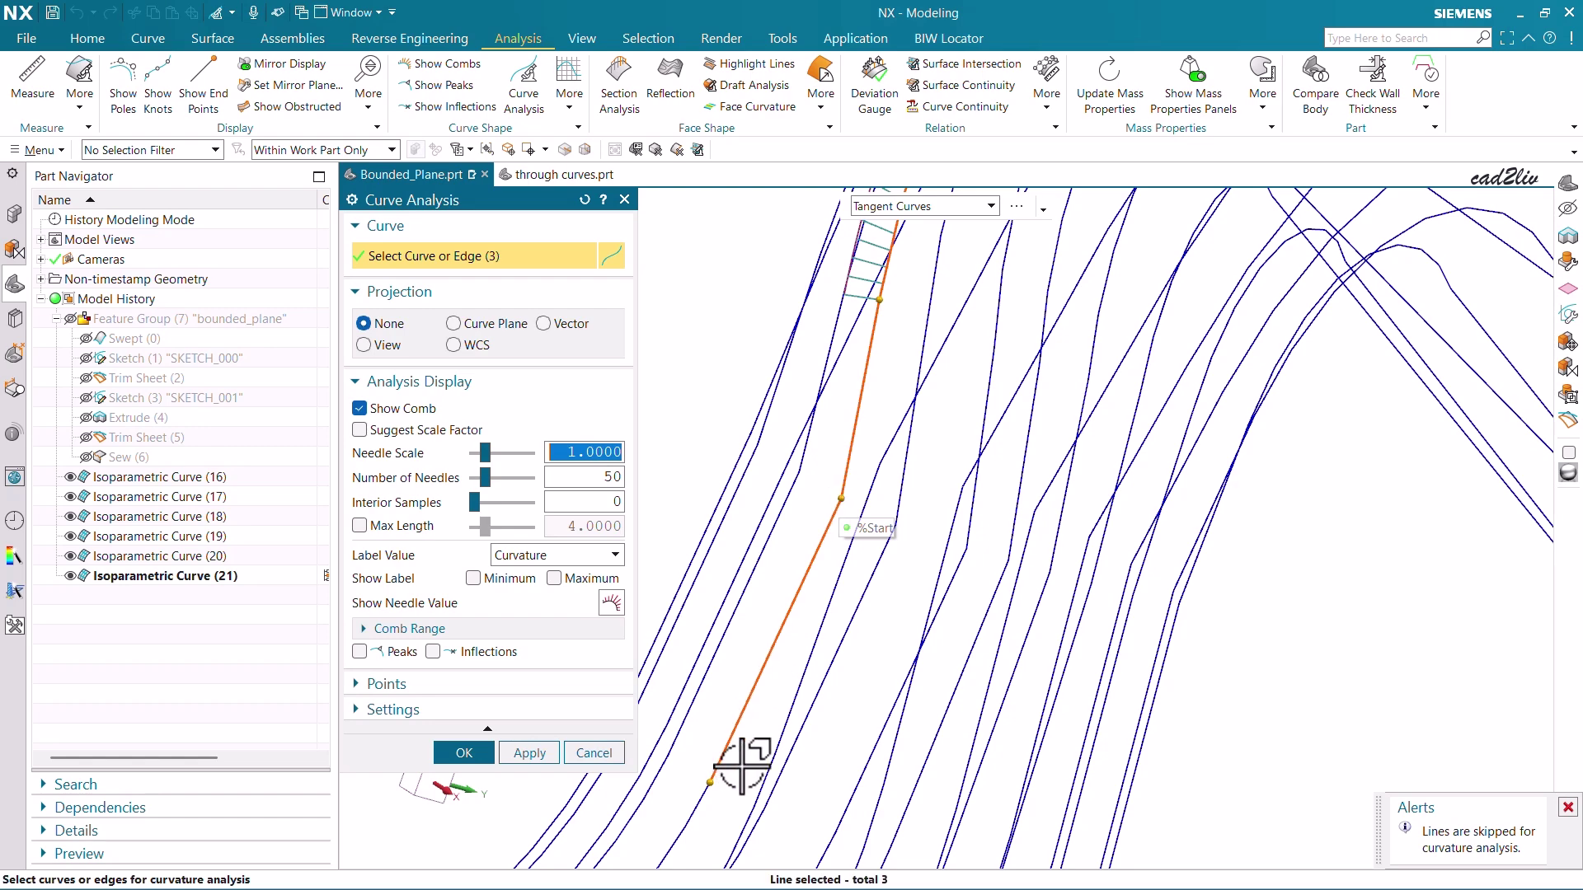
pyautogui.scroll(-3, 876, 418)
pyautogui.click(796, 592)
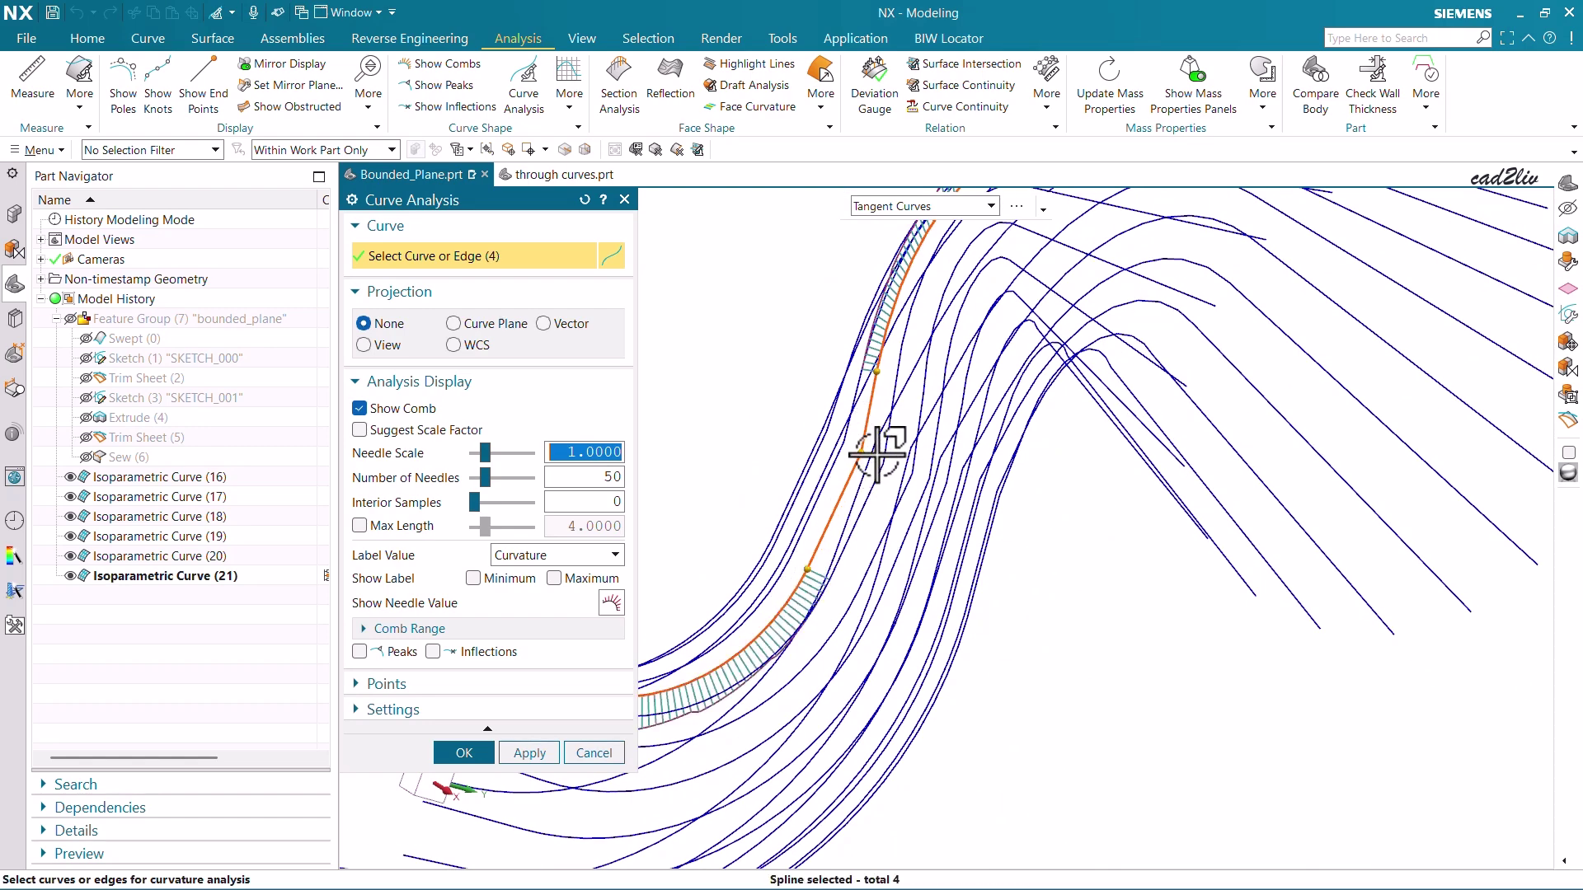
pyautogui.scroll(-2, 878, 428)
pyautogui.scroll(-2, 874, 375)
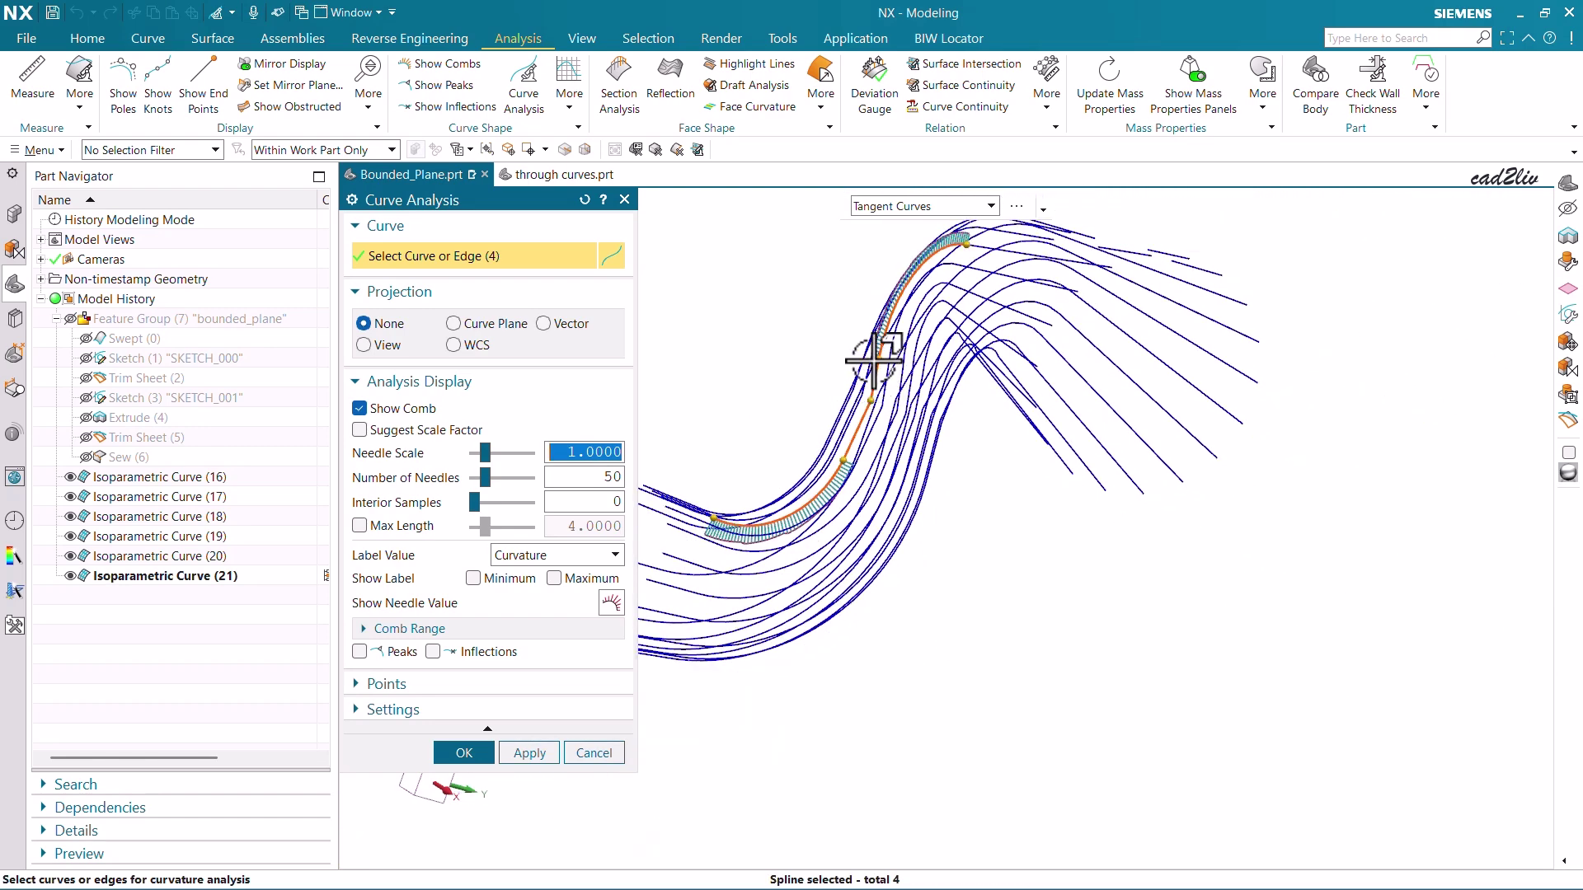
pyautogui.moveTo(875, 362); pyautogui.dragTo(889, 441, button='middle')
pyautogui.scroll(-4, 841, 369)
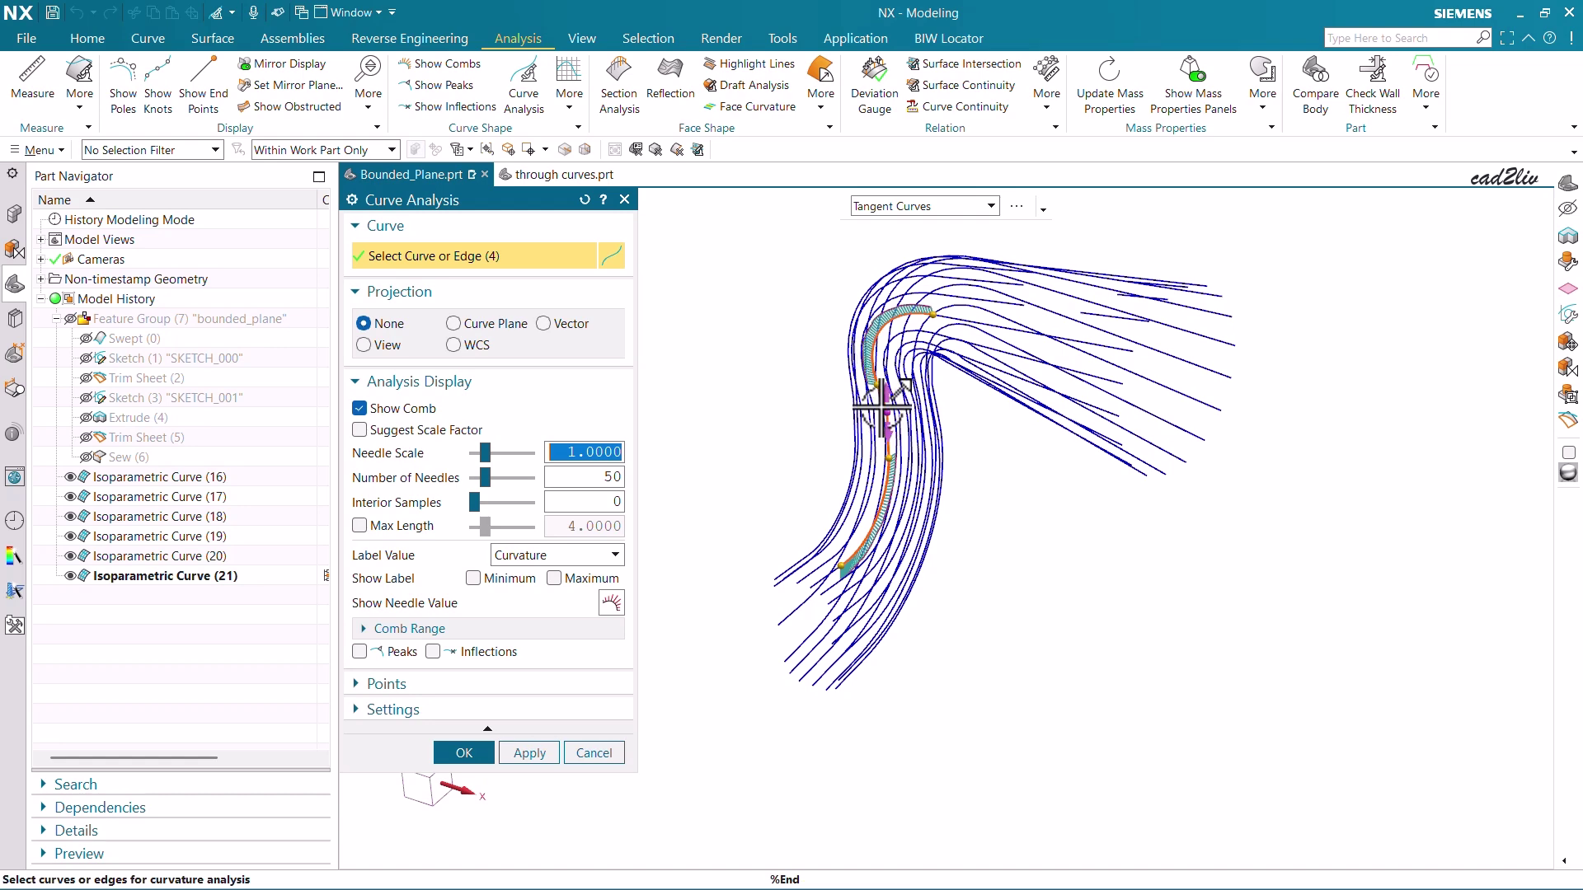
pyautogui.scroll(3, 876, 405)
pyautogui.scroll(-3, 881, 406)
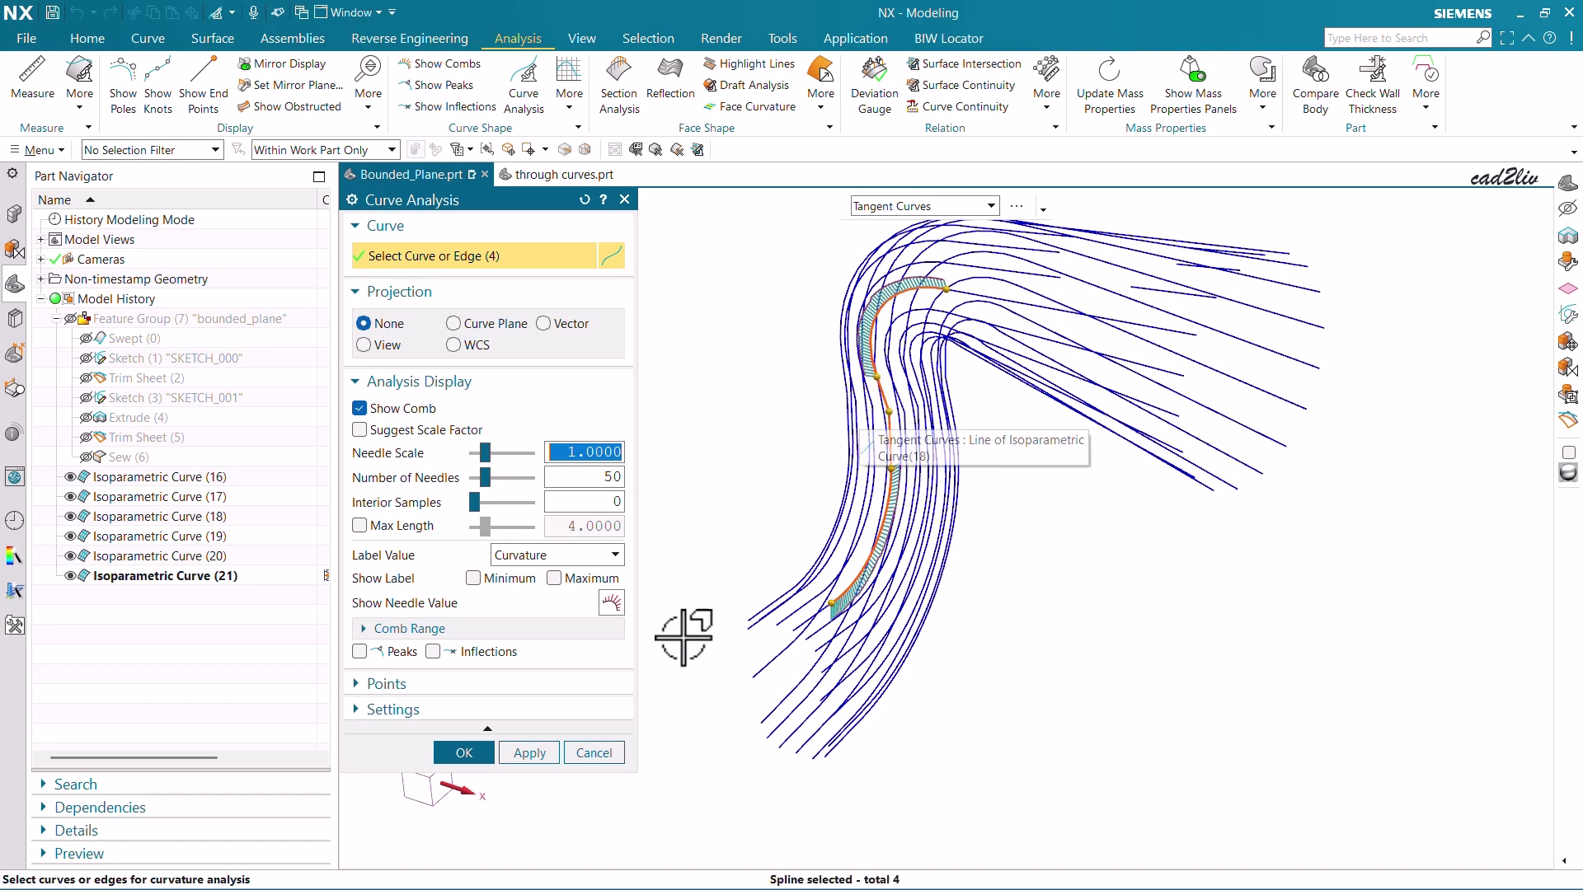
pyautogui.click(616, 754)
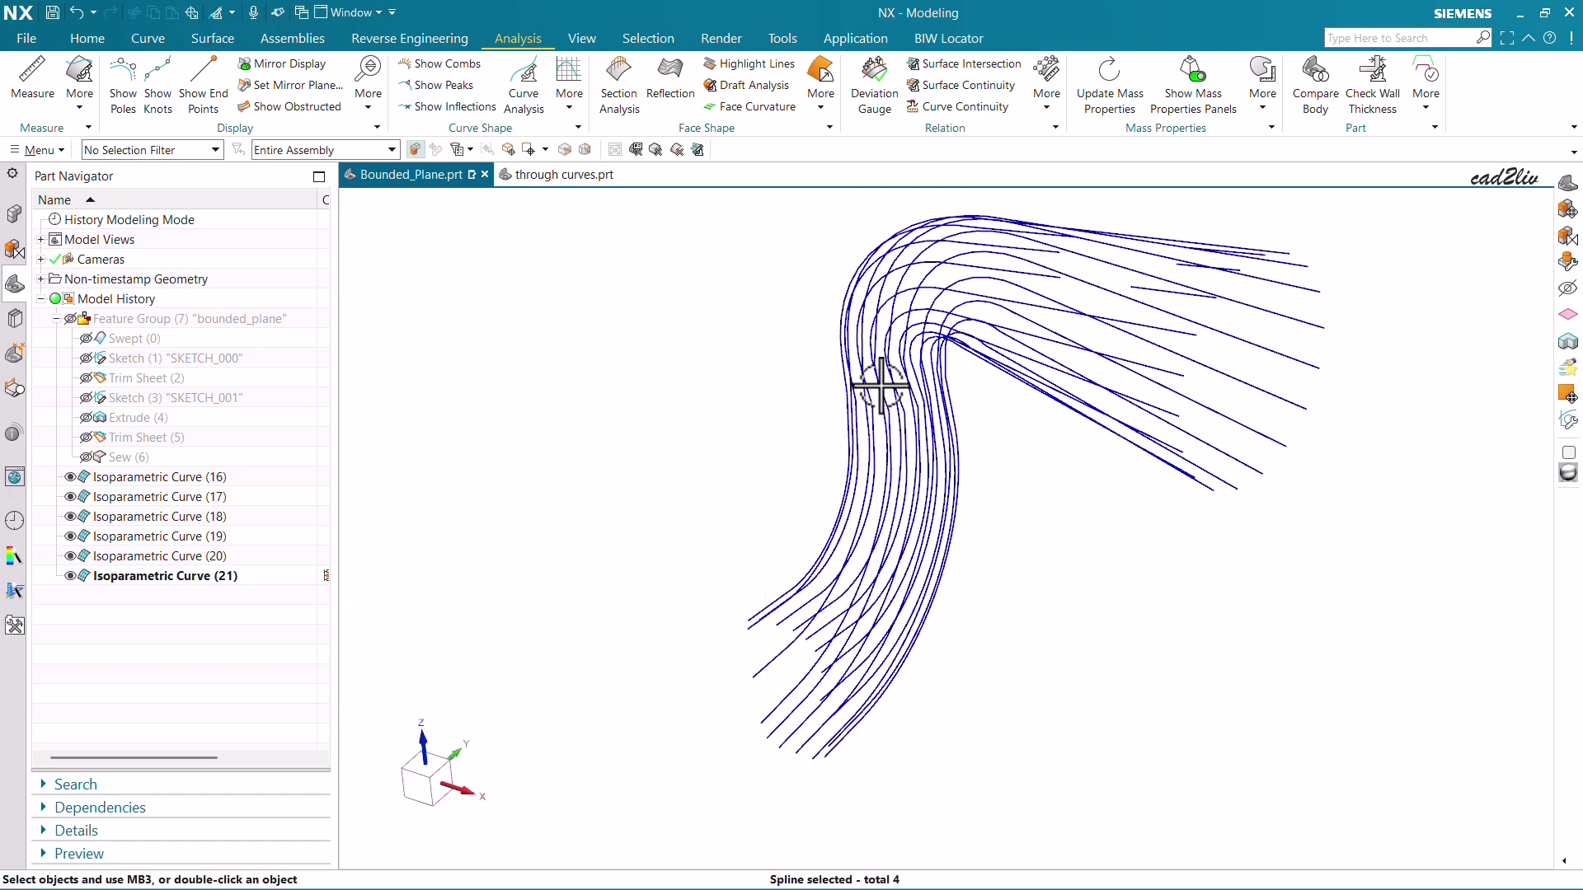
pyautogui.scroll(3, 887, 396)
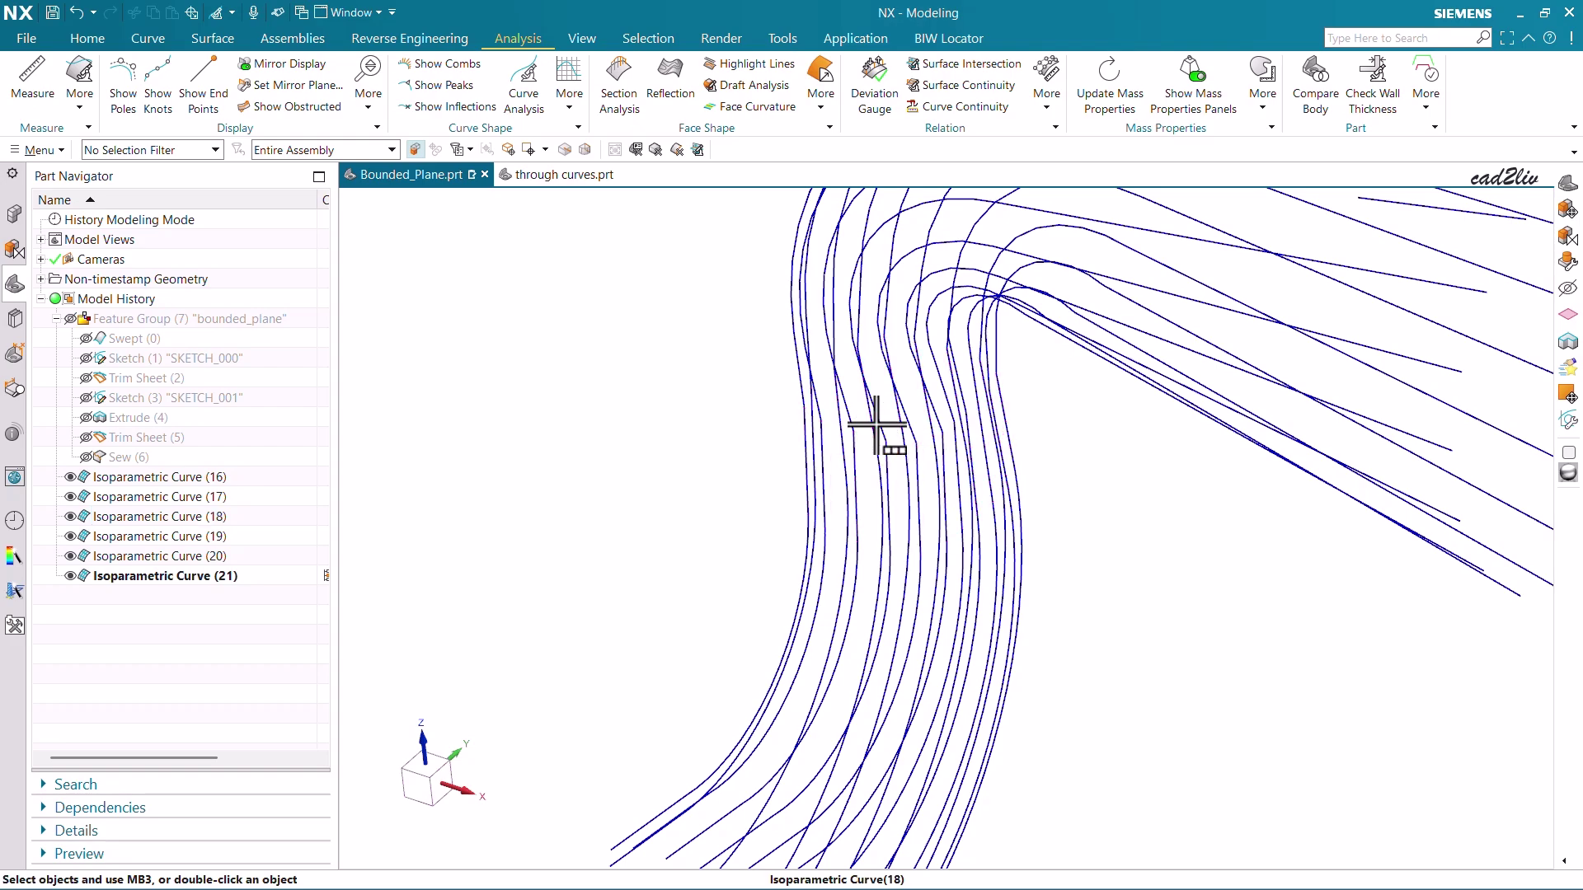
pyautogui.moveTo(880, 424)
pyautogui.mouseDown(button='middle')
pyautogui.moveTo(887, 399)
pyautogui.moveTo(954, 368)
pyautogui.moveTo(824, 386)
pyautogui.moveTo(833, 396)
pyautogui.moveTo(855, 289)
pyautogui.moveTo(887, 432)
pyautogui.mouseUp(button='middle')
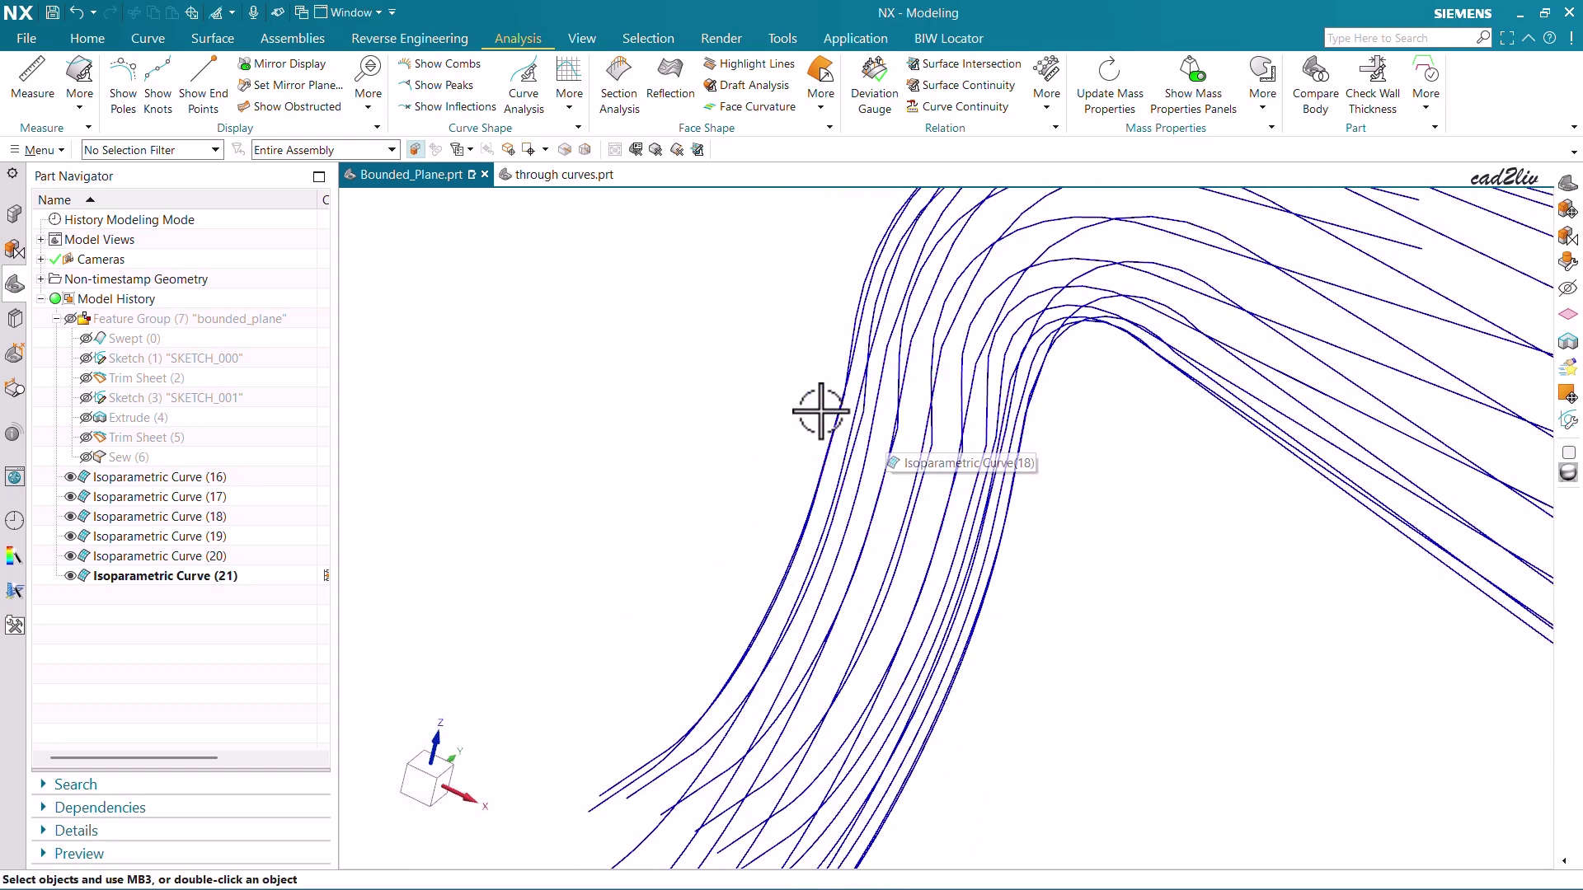
pyautogui.scroll(-4, 820, 410)
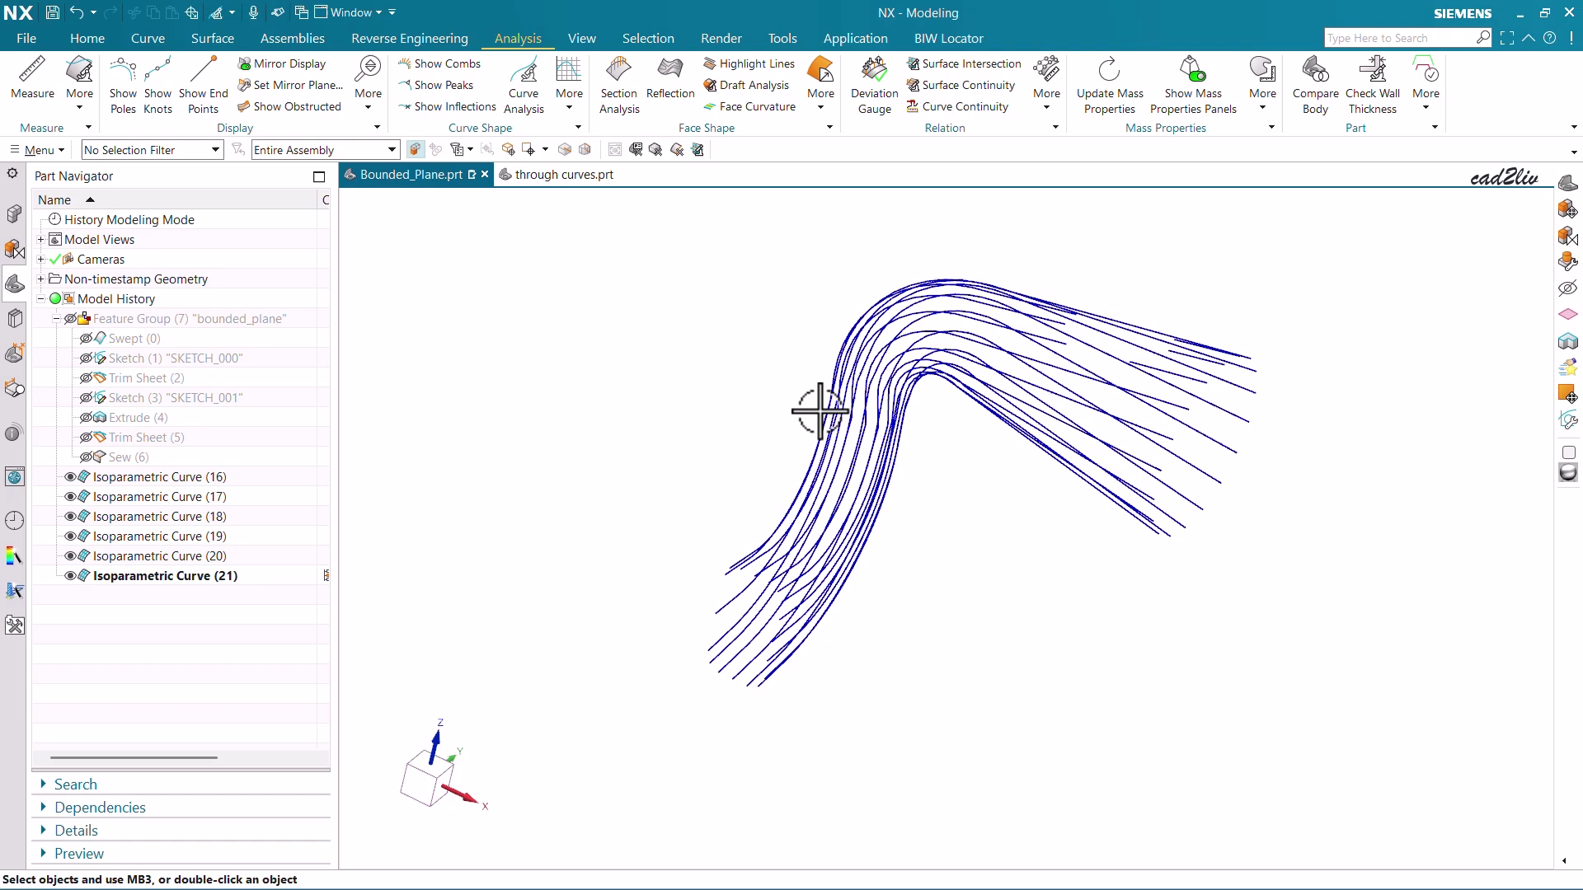
# - Show the Sew pipe surfaces again from the Part Navigator
pyautogui.click(206, 486)
pyautogui.keyDown('shift'); pyautogui.click(190, 577); pyautogui.keyUp('shift')
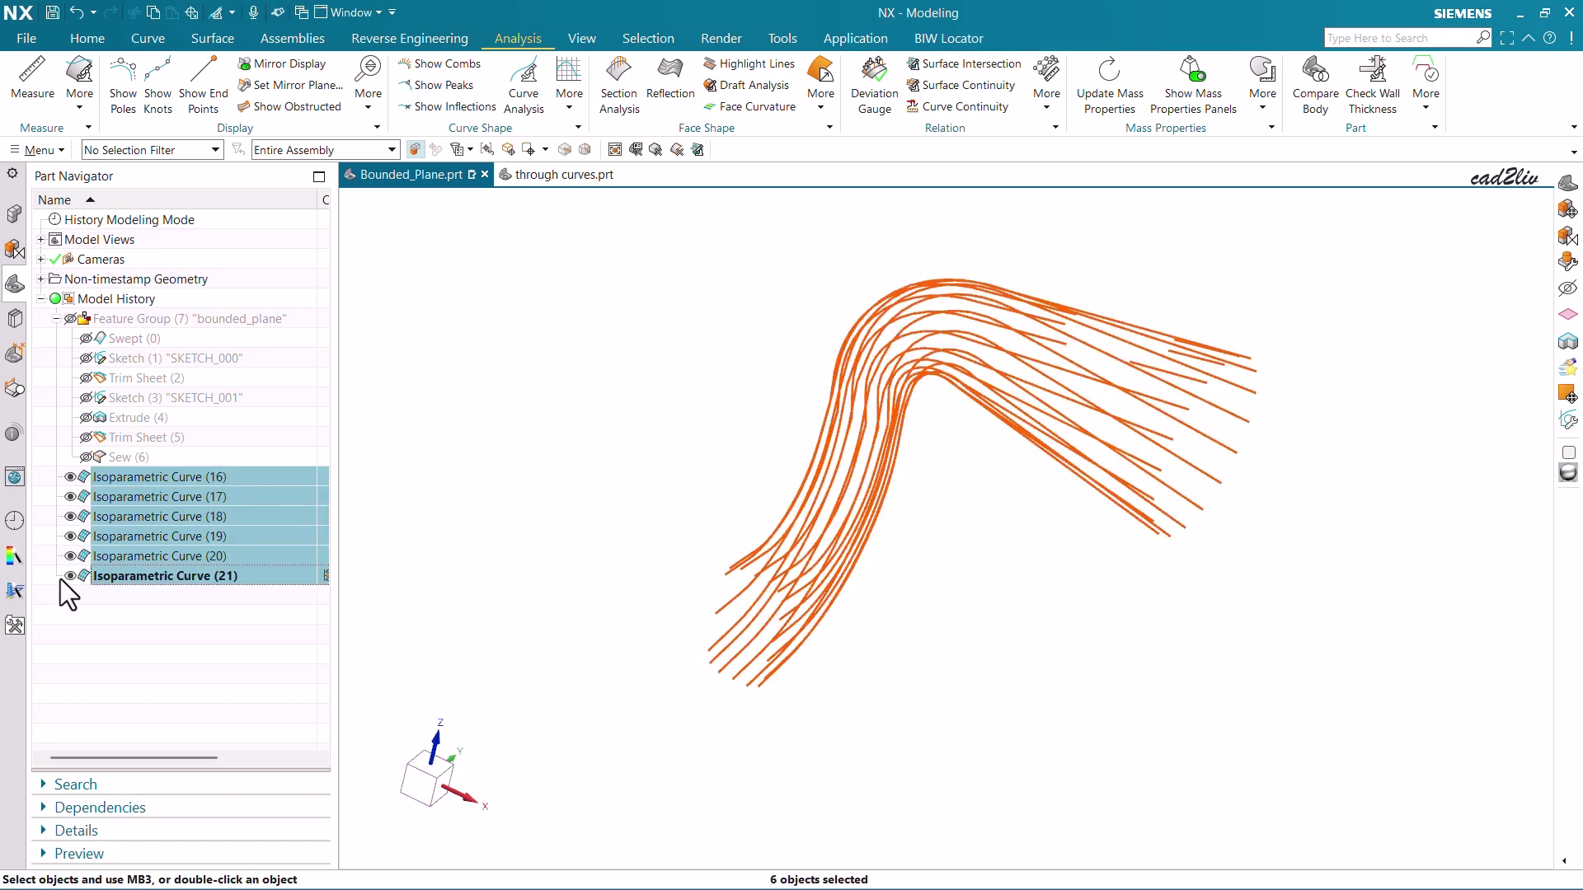
pyautogui.press('Escape')
pyautogui.click(86, 457)
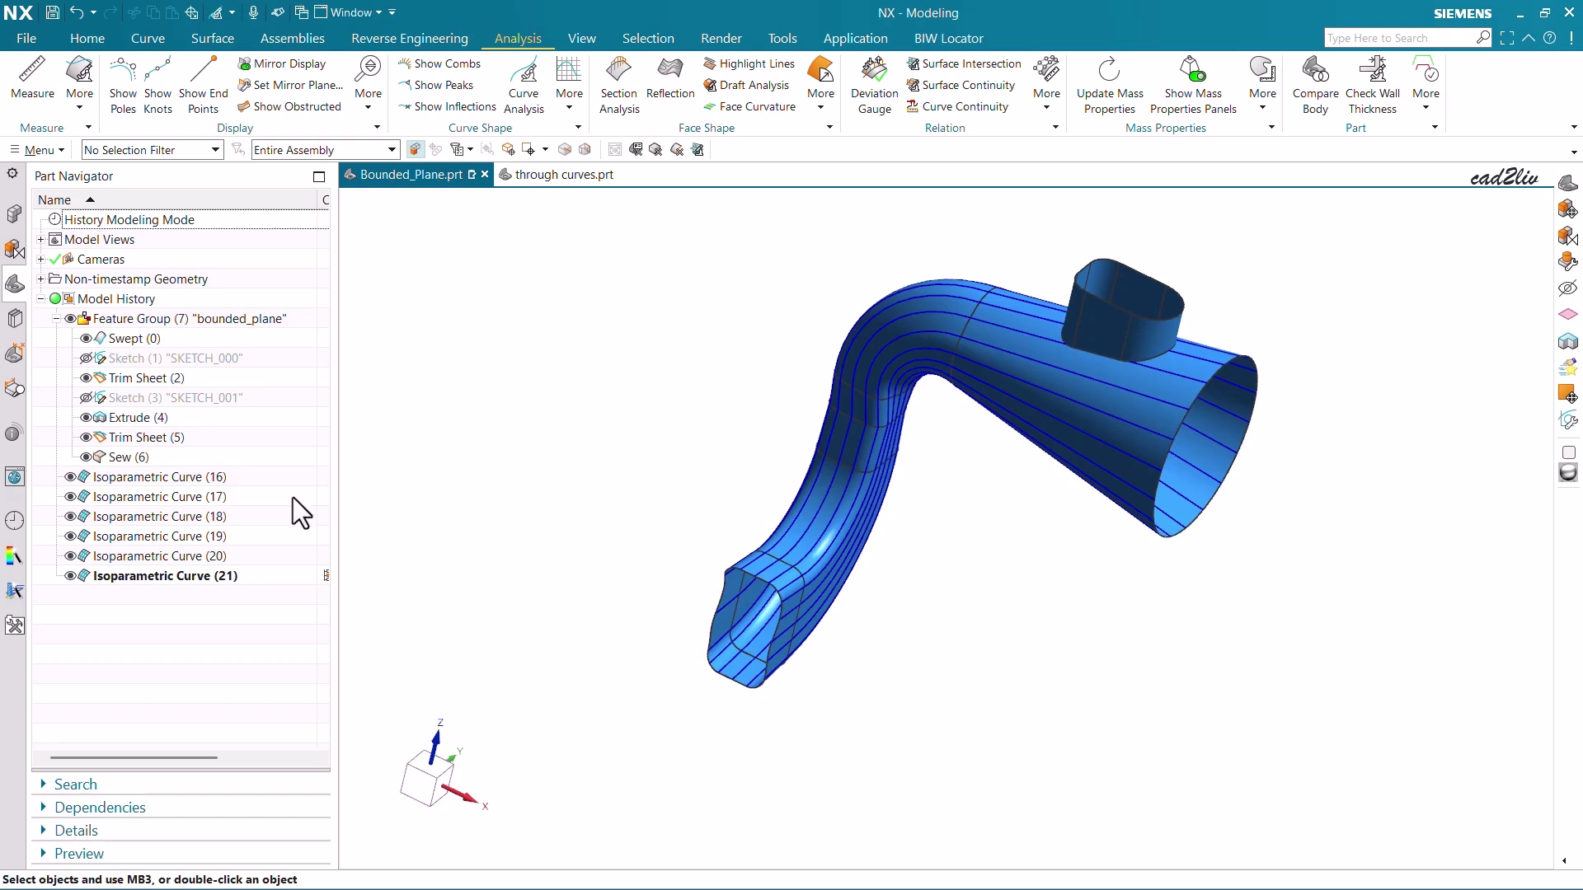
# - Hide Isoparametric Curves (16)–(21) and return to the trimetric view
pyautogui.click(190, 485)
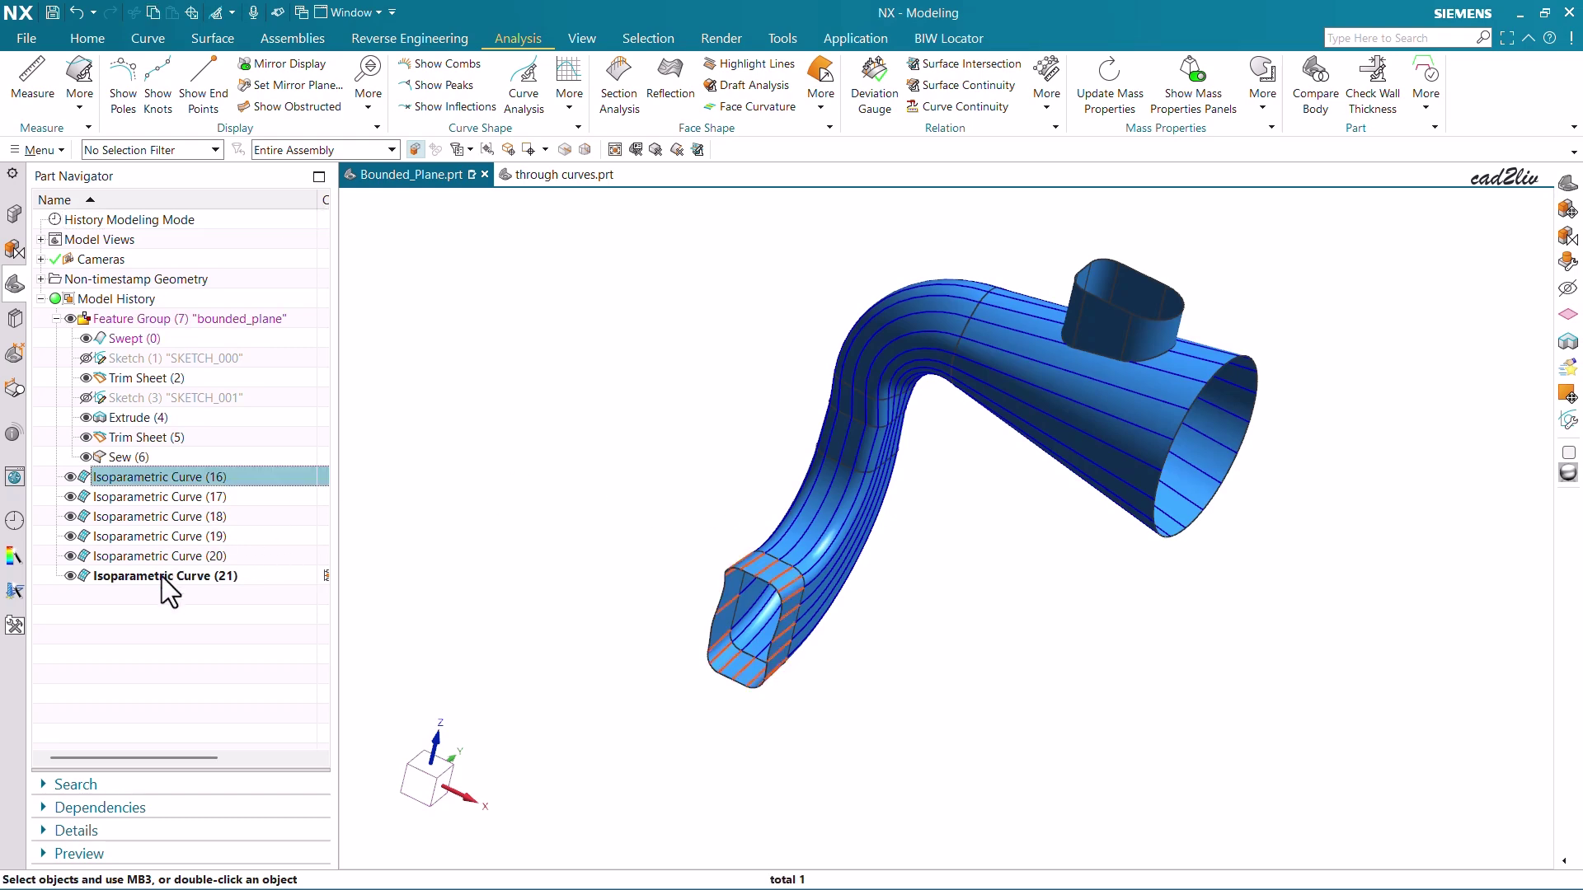
pyautogui.keyDown('shift'); pyautogui.click(162, 576); pyautogui.keyUp('shift')
pyautogui.click(71, 577)
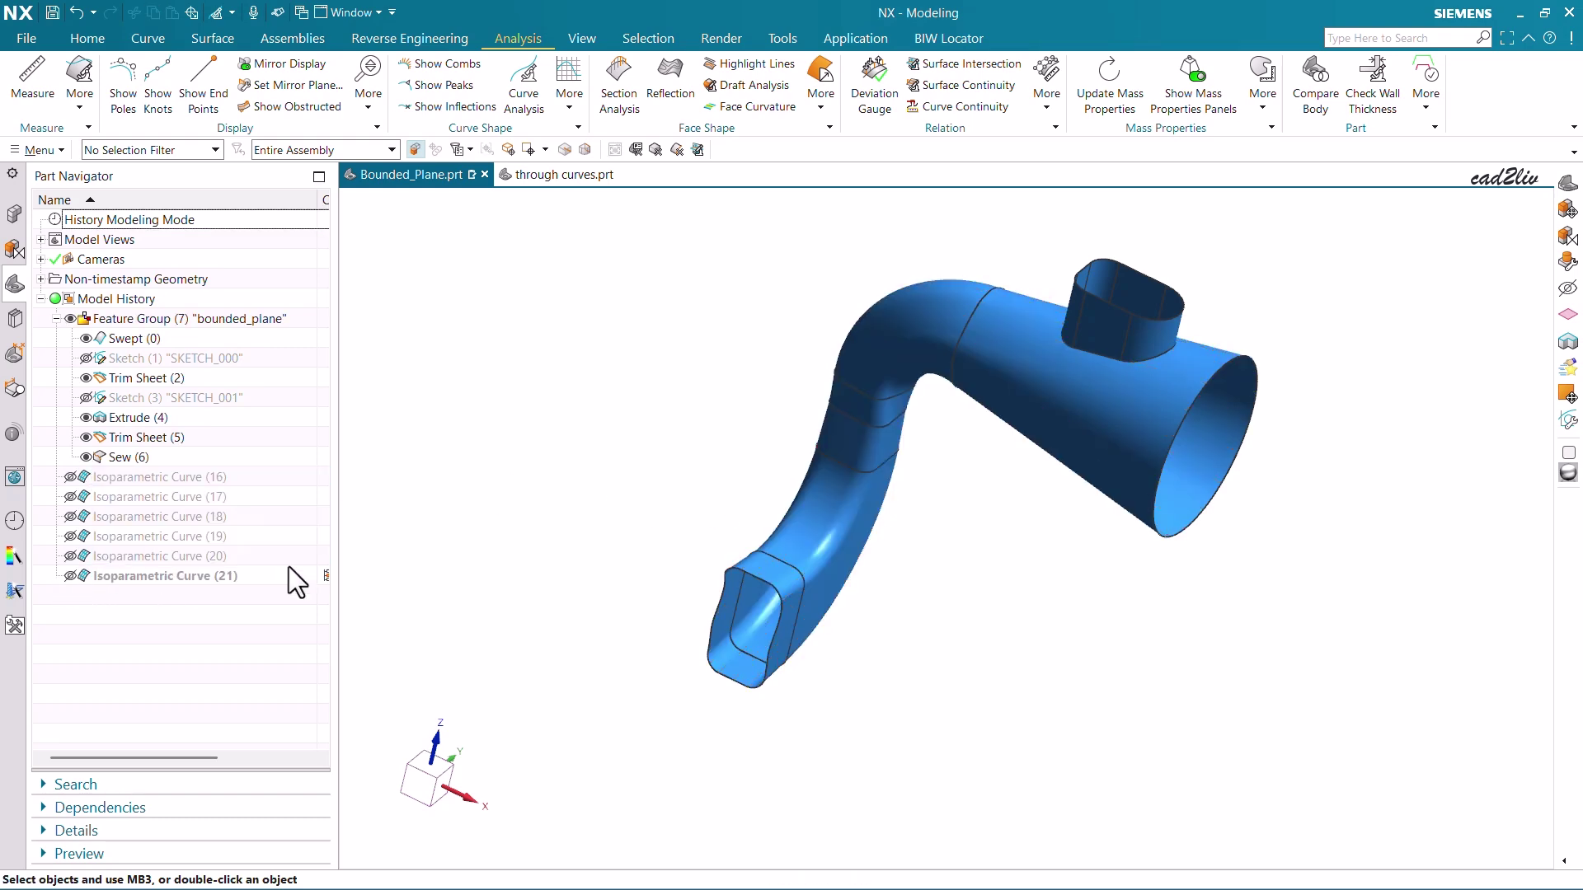
pyautogui.scroll(3, 892, 335)
pyautogui.moveTo(894, 336); pyautogui.dragTo(879, 377, button='middle')
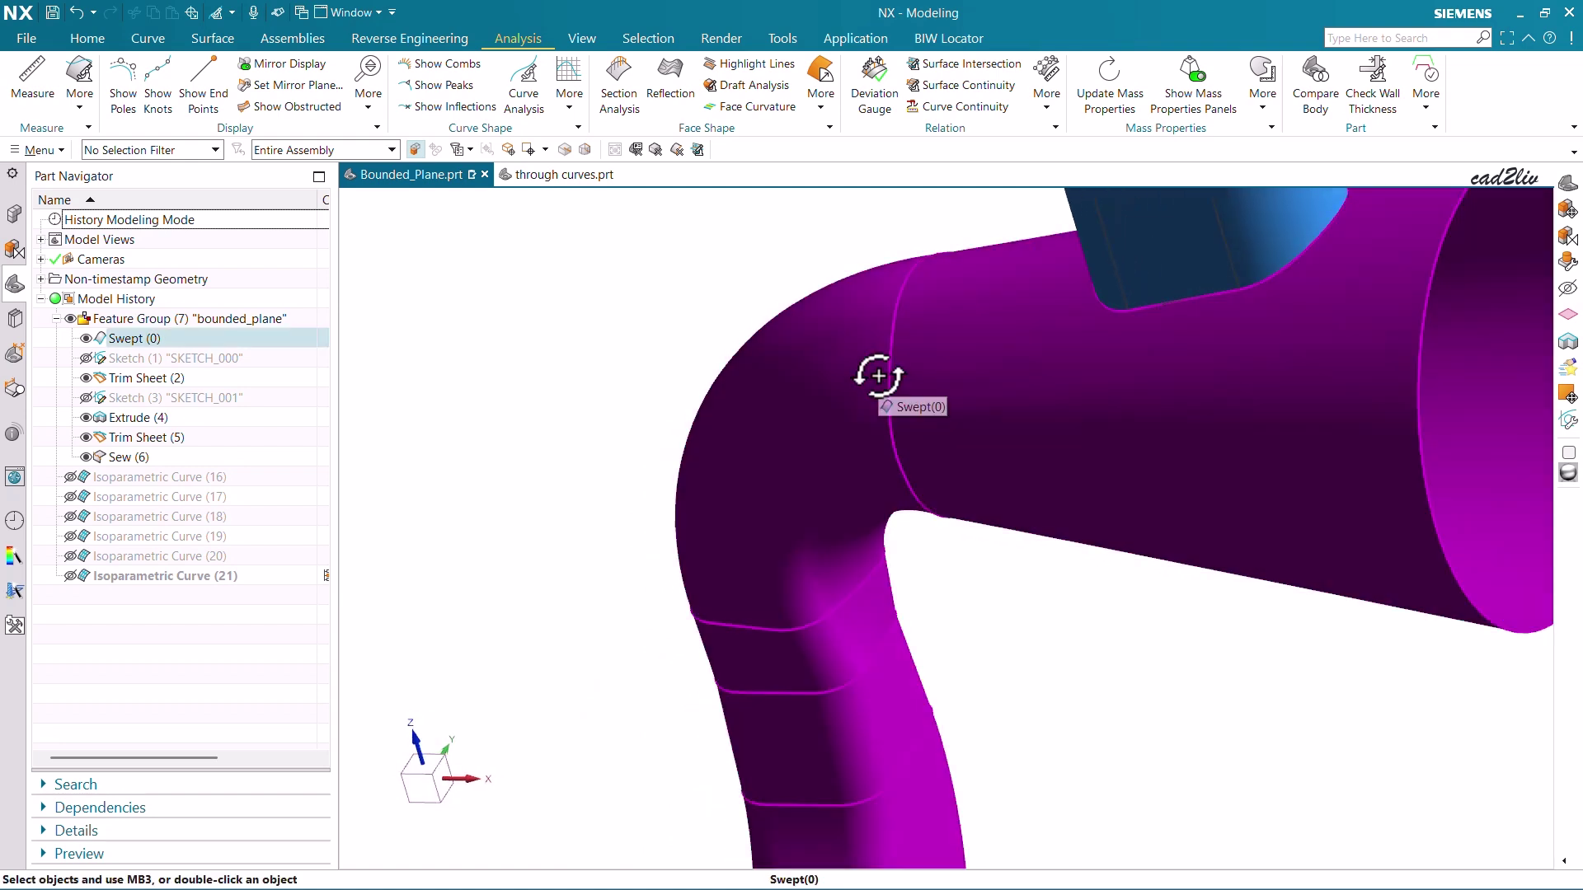
pyautogui.press('Home')
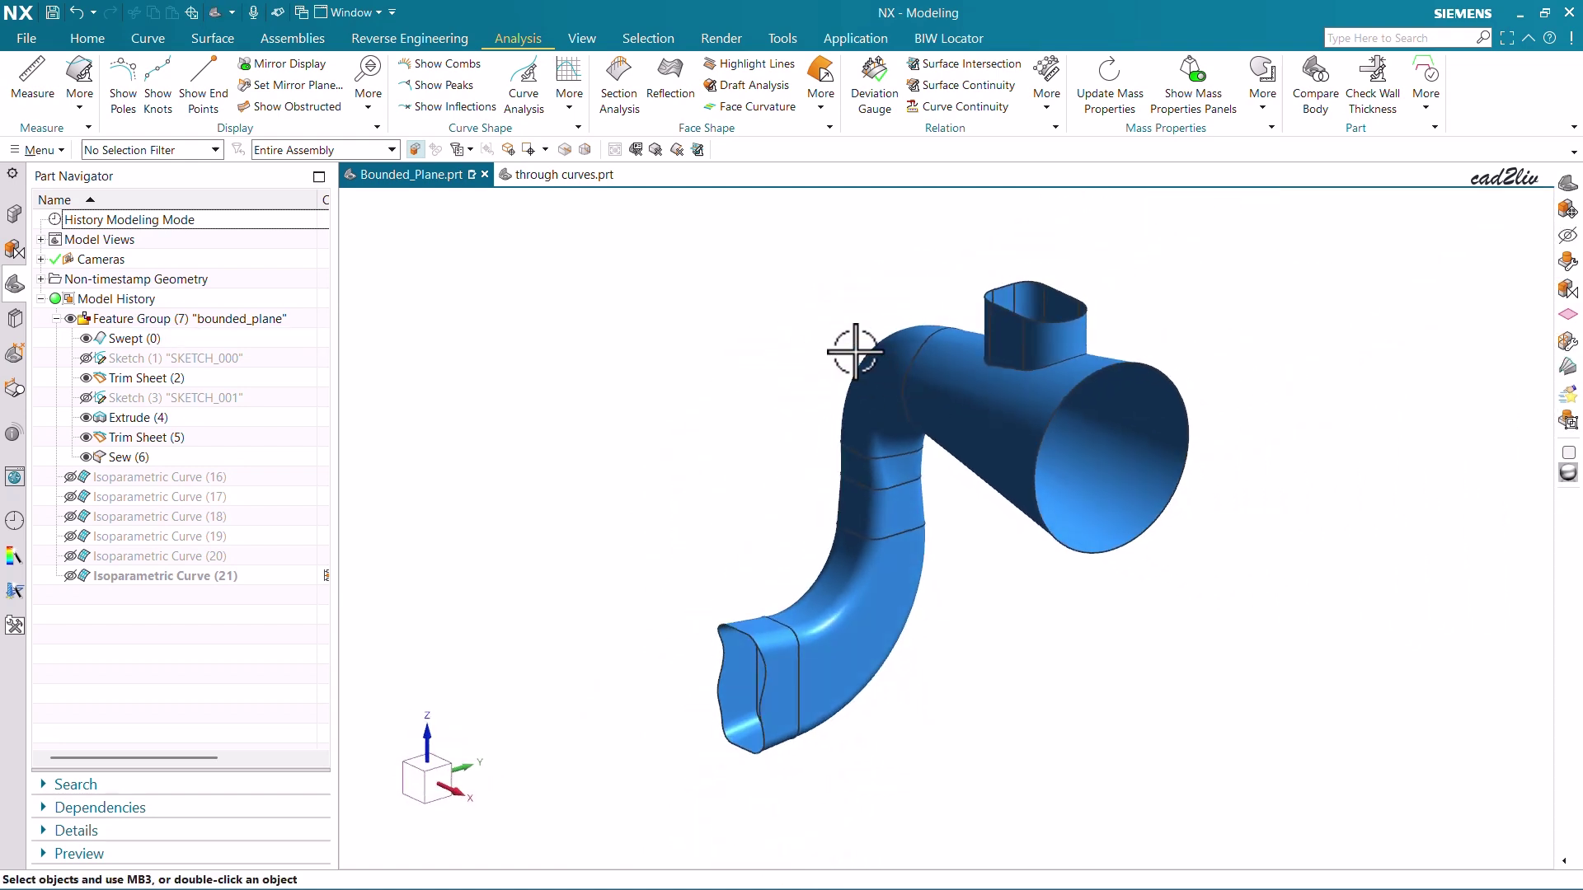
# - Switch to the through curves.prt part
pyautogui.click(577, 175)
pyautogui.scroll(-3, 859, 368)
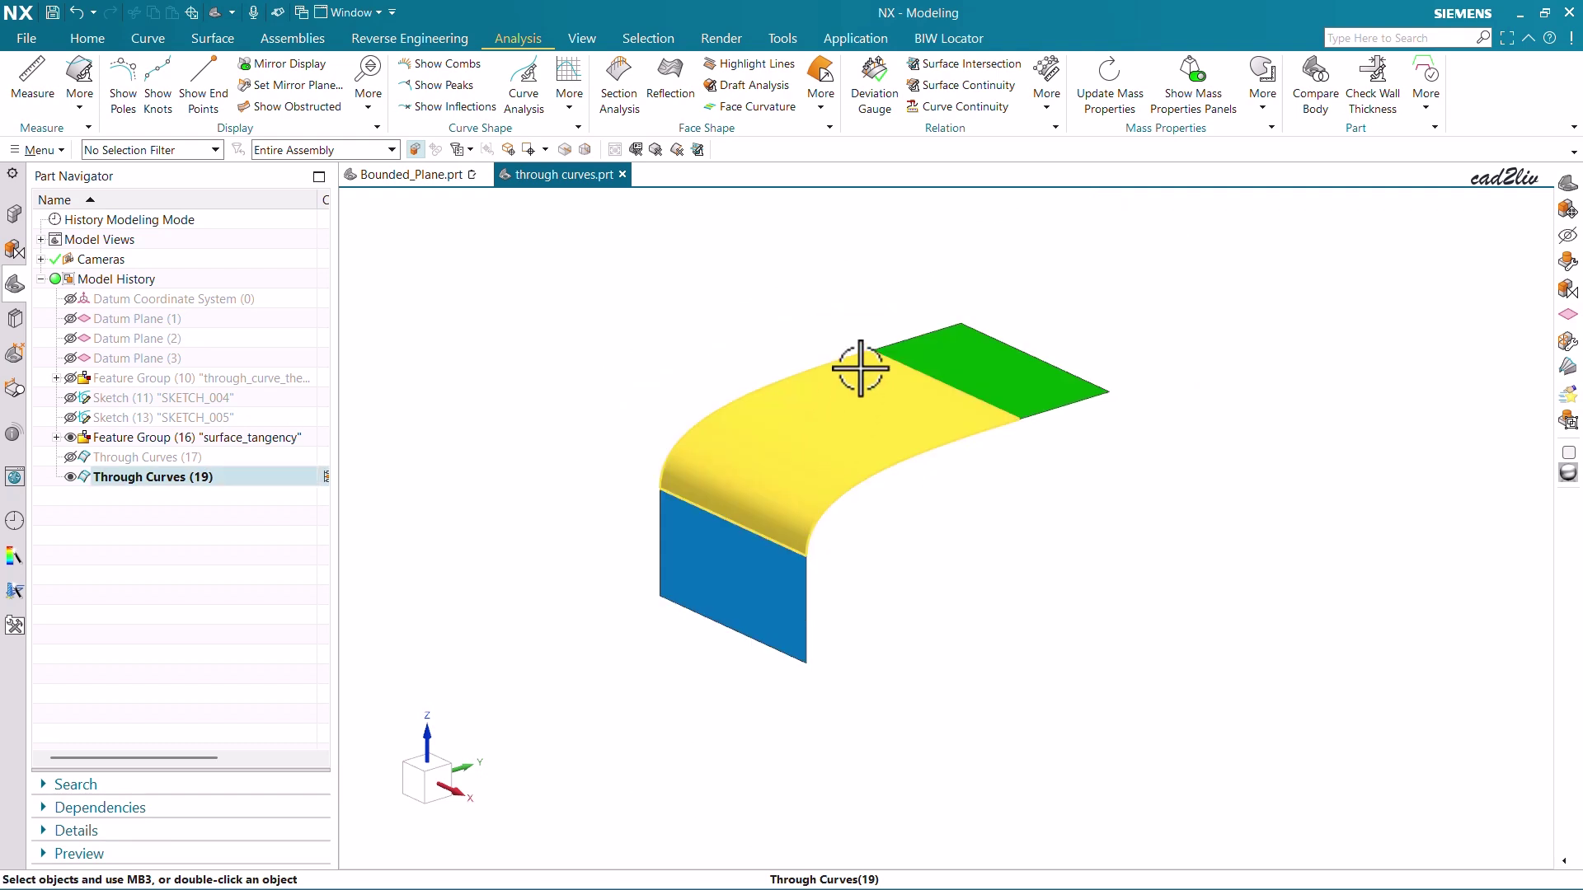
pyautogui.scroll(2, 888, 341)
# - Edit Through Curves (19) to use First Section G1 and Last Section G2 continuity
pyautogui.doubleClick(784, 431)
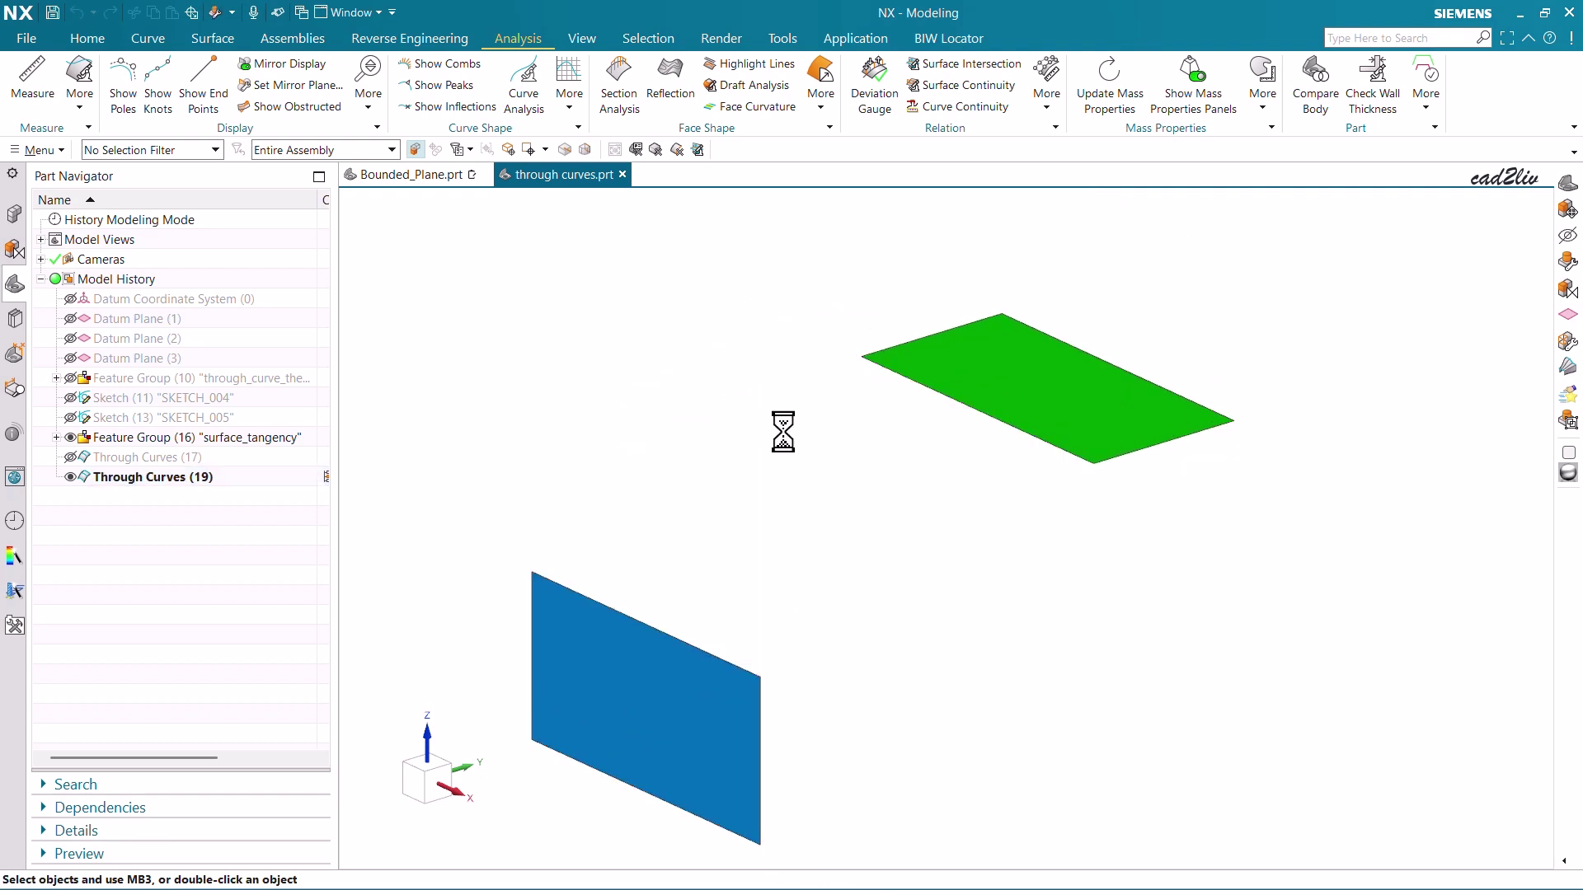
pyautogui.scroll(-3, 1089, 362)
pyautogui.scroll(2, 1014, 409)
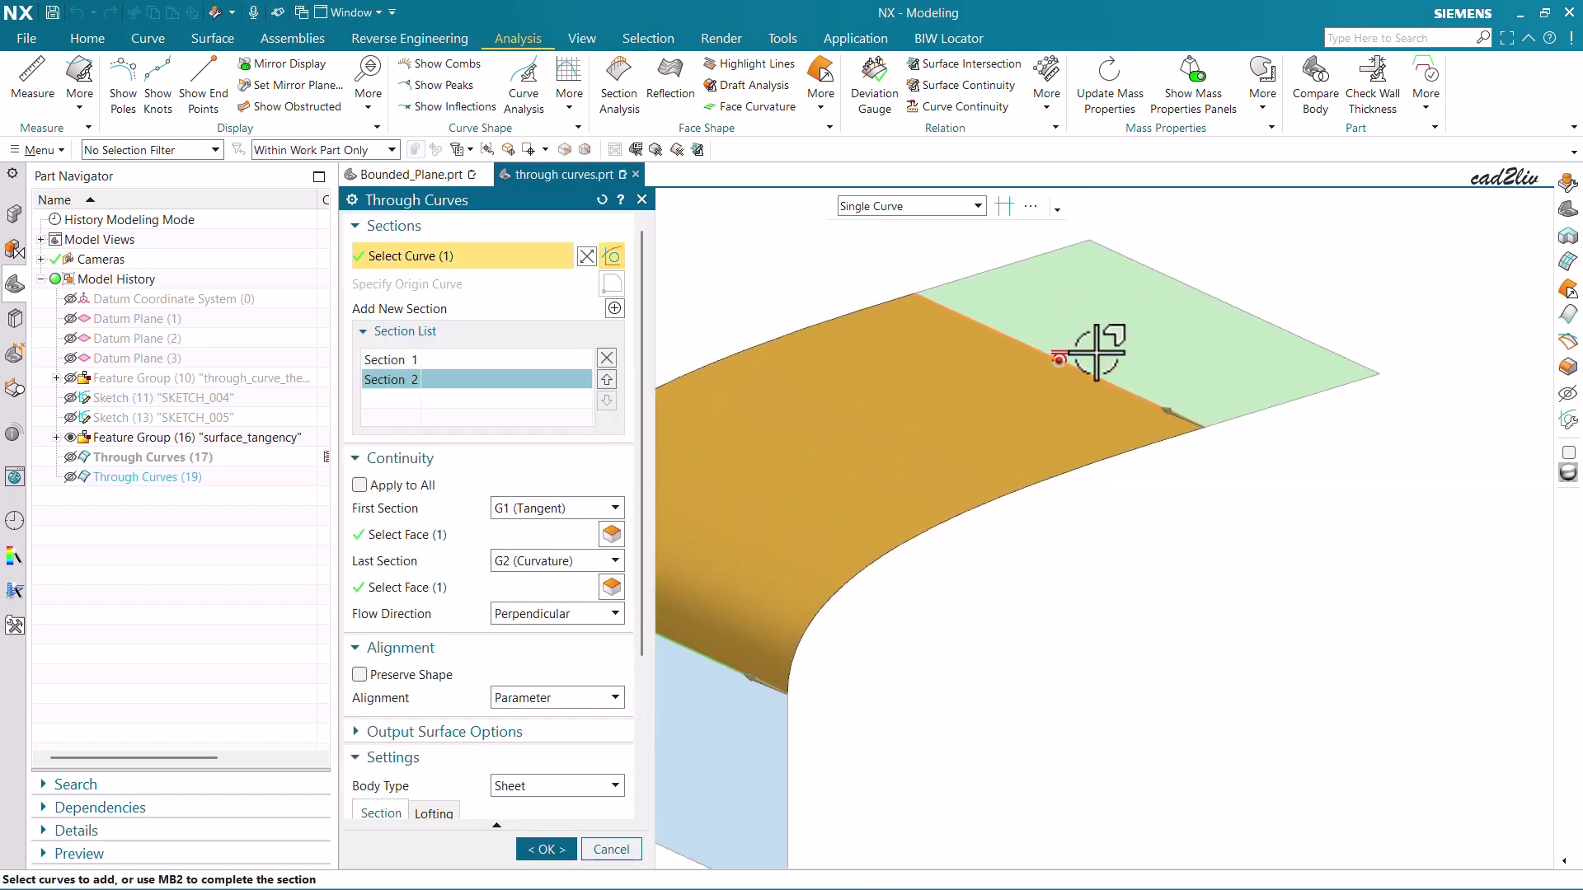
pyautogui.scroll(2, 1102, 363)
pyautogui.scroll(2, 1008, 374)
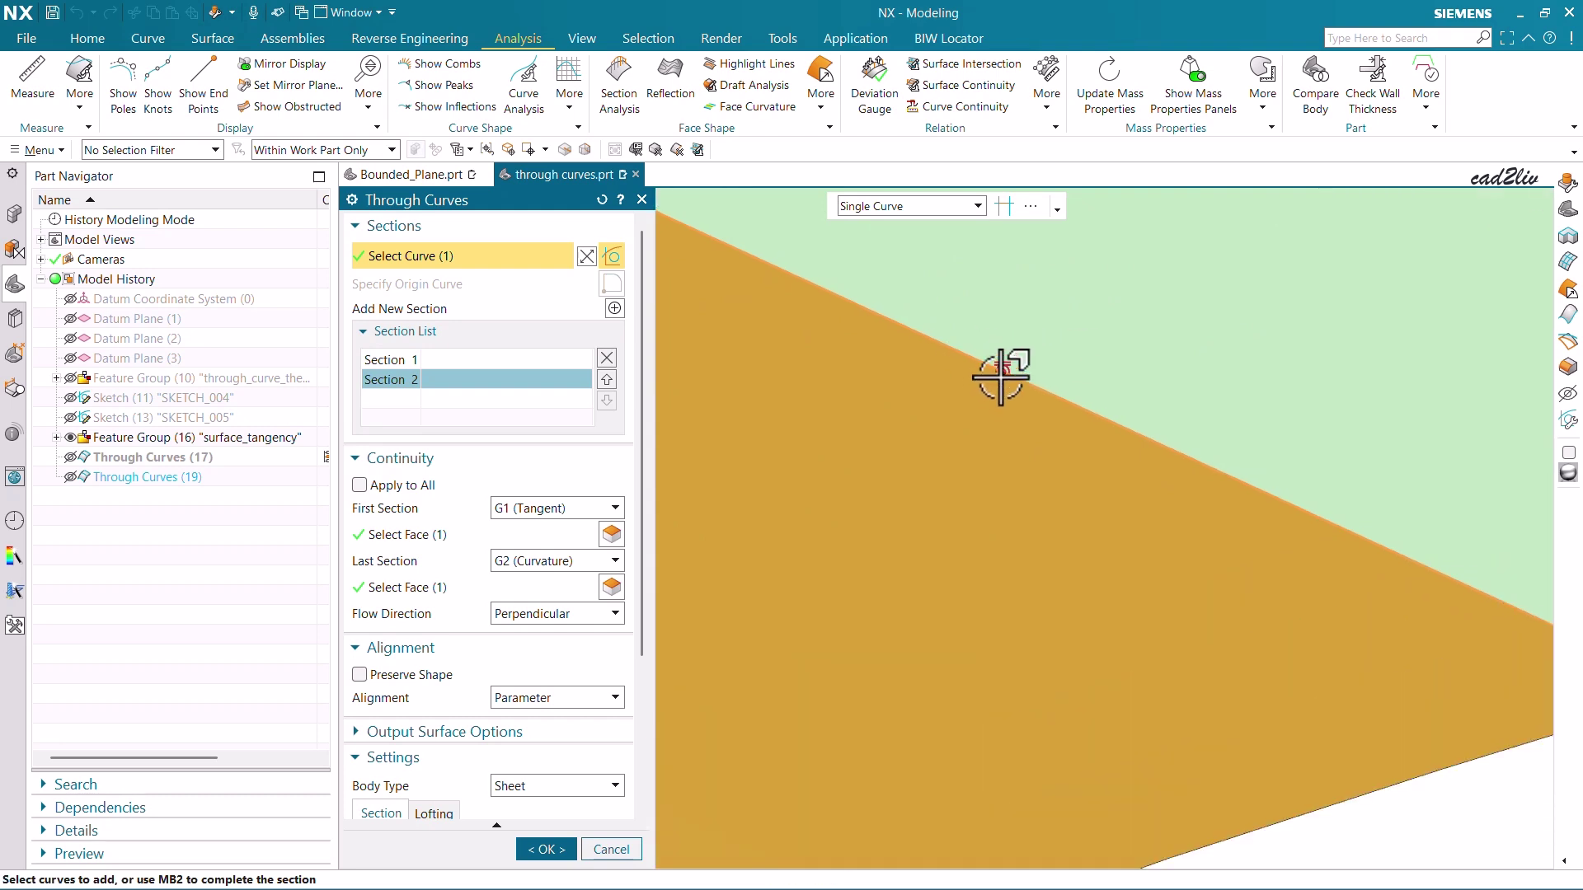
pyautogui.scroll(-5, 1007, 354)
pyautogui.scroll(6, 891, 453)
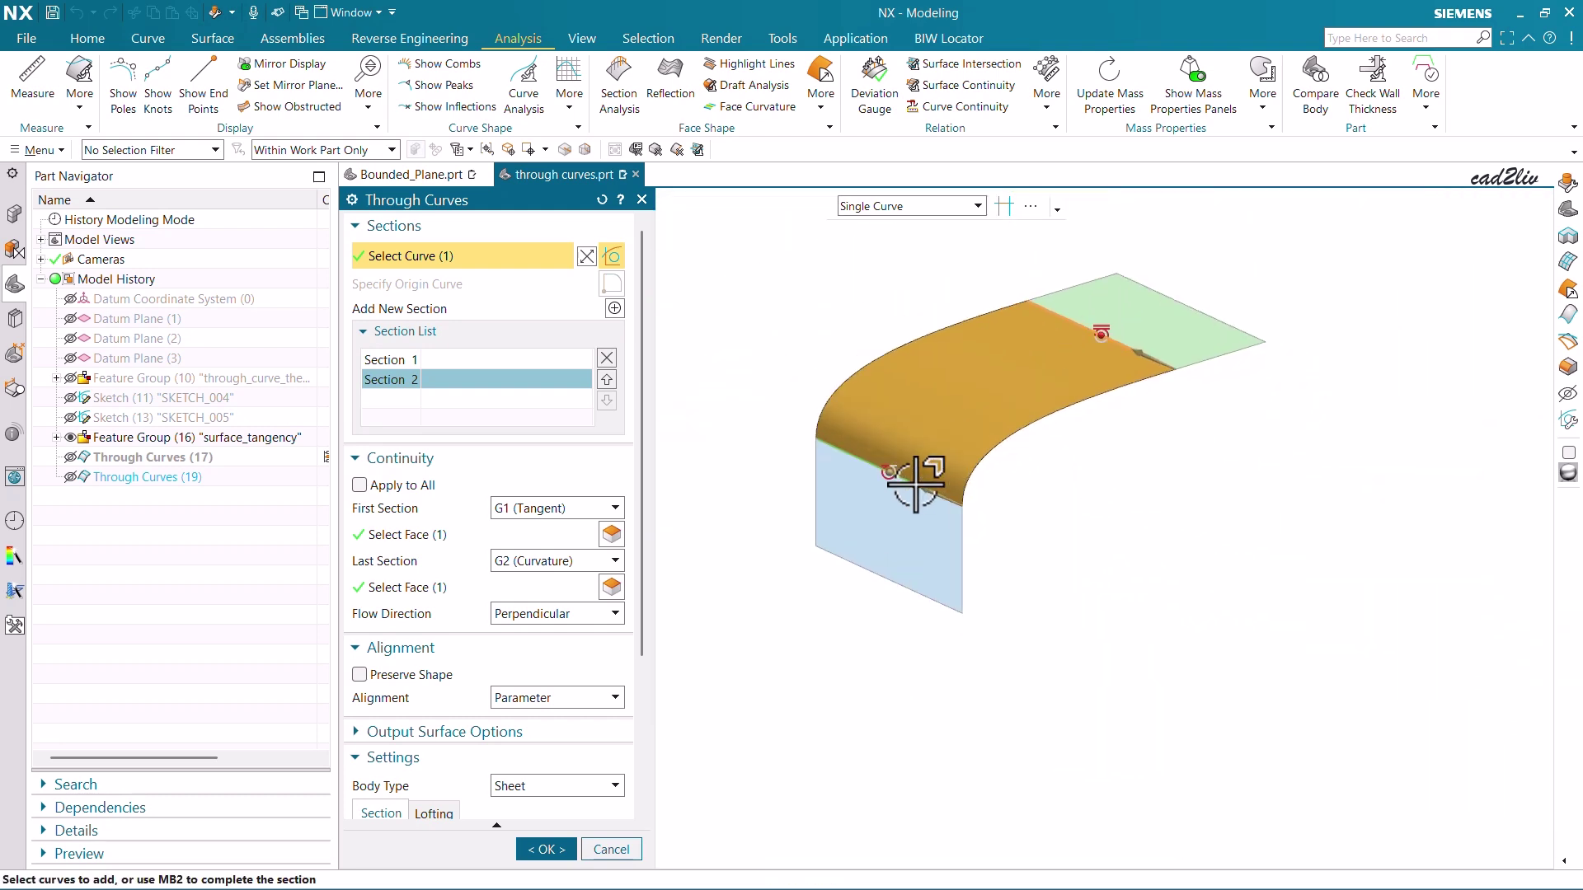
pyautogui.scroll(2, 883, 453)
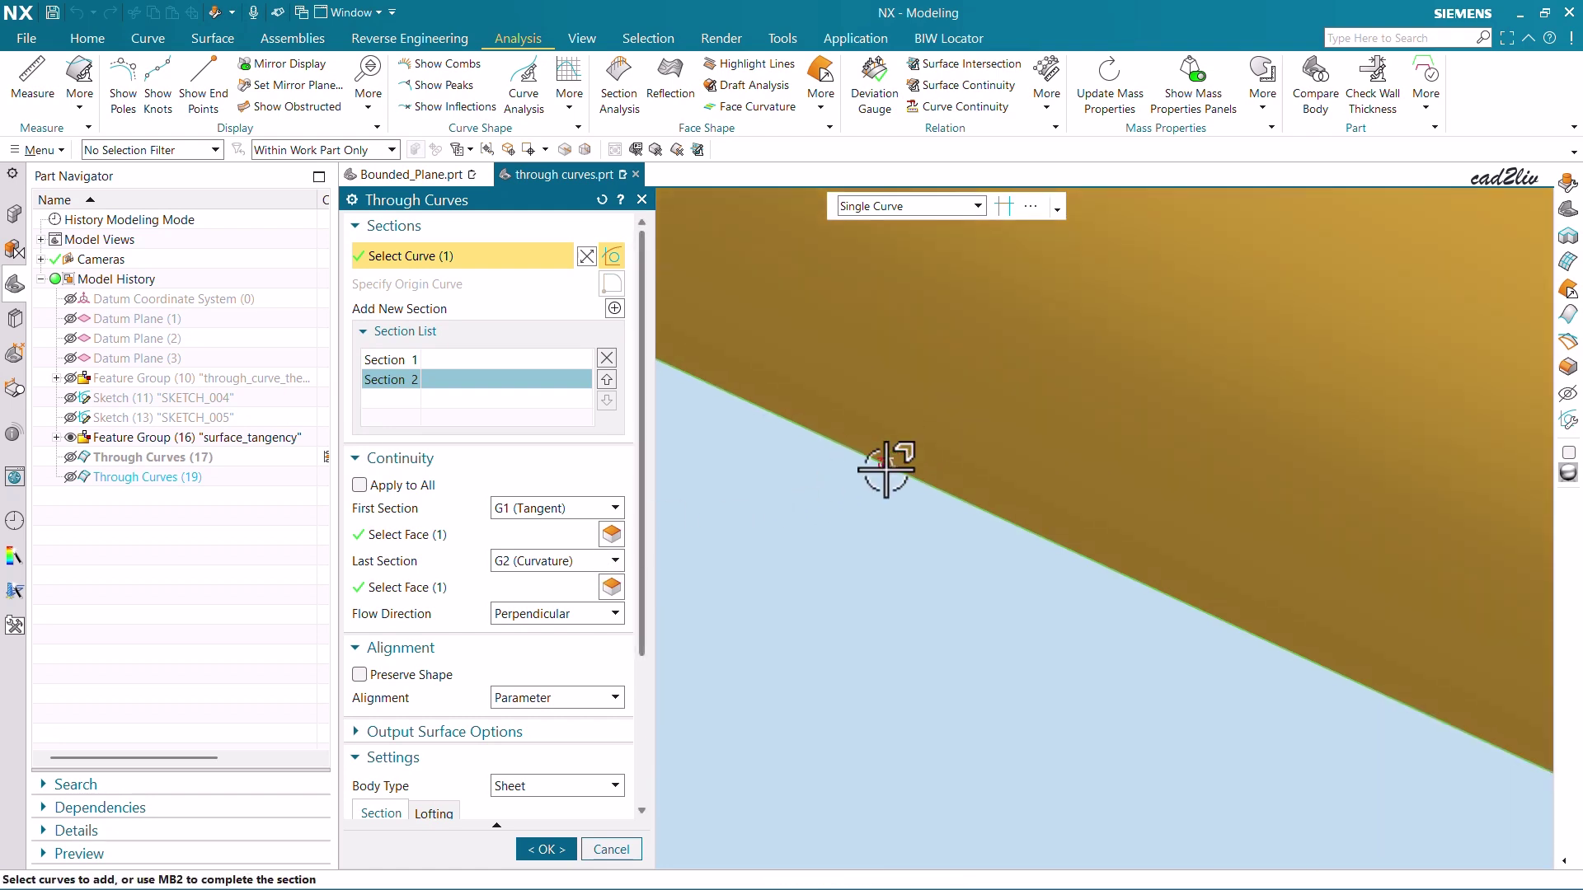
pyautogui.scroll(-3, 870, 443)
pyautogui.scroll(-3, 870, 443)
pyautogui.click(563, 847)
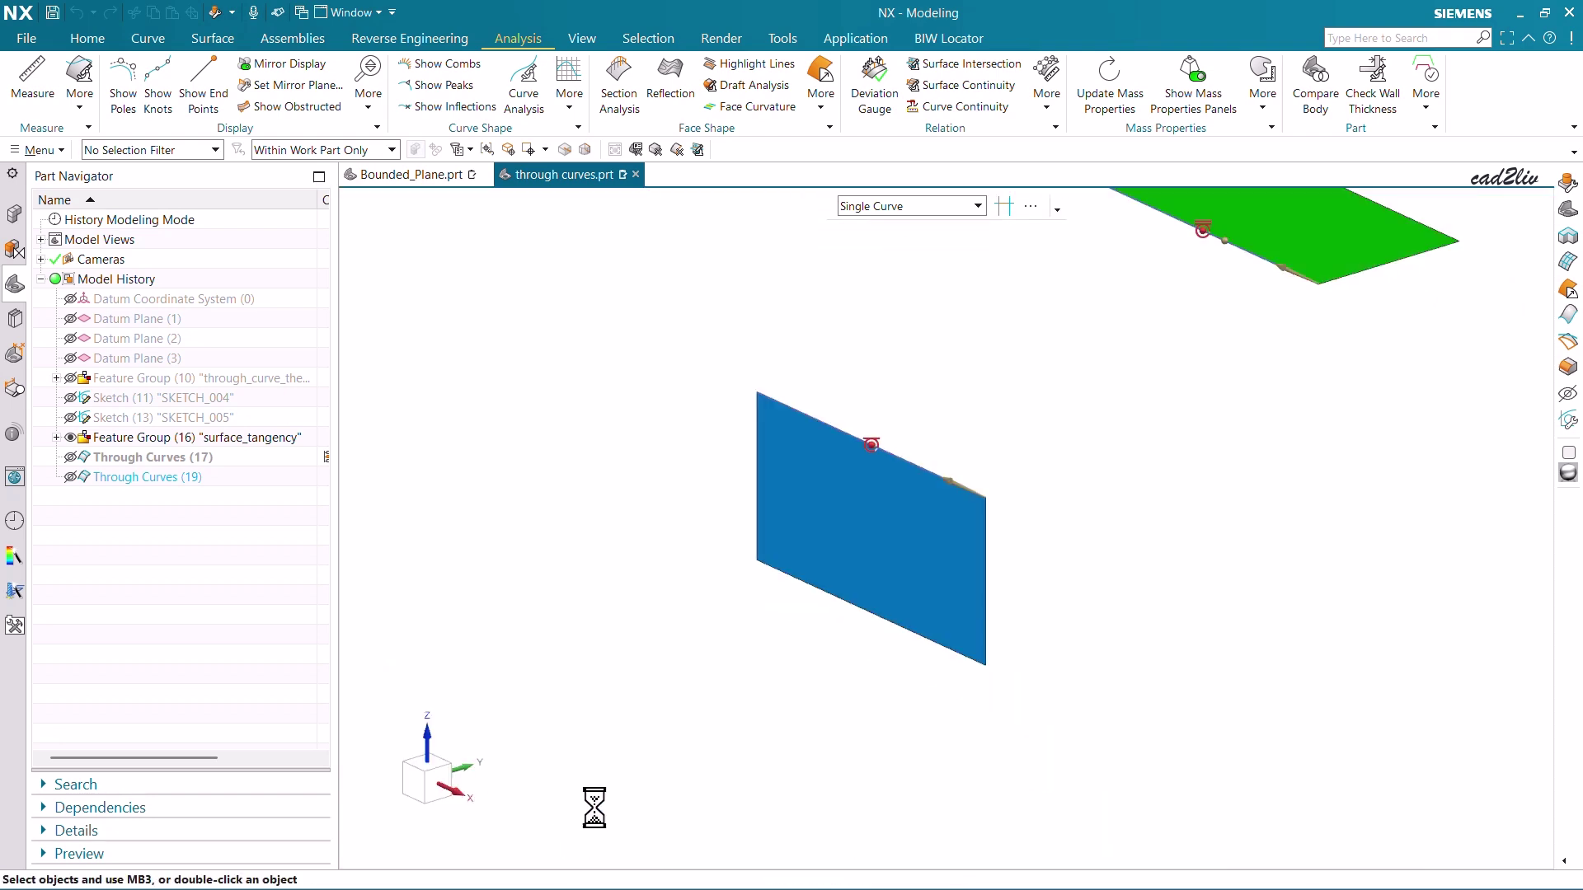
pyautogui.scroll(-3, 629, 601)
pyautogui.scroll(4, 665, 521)
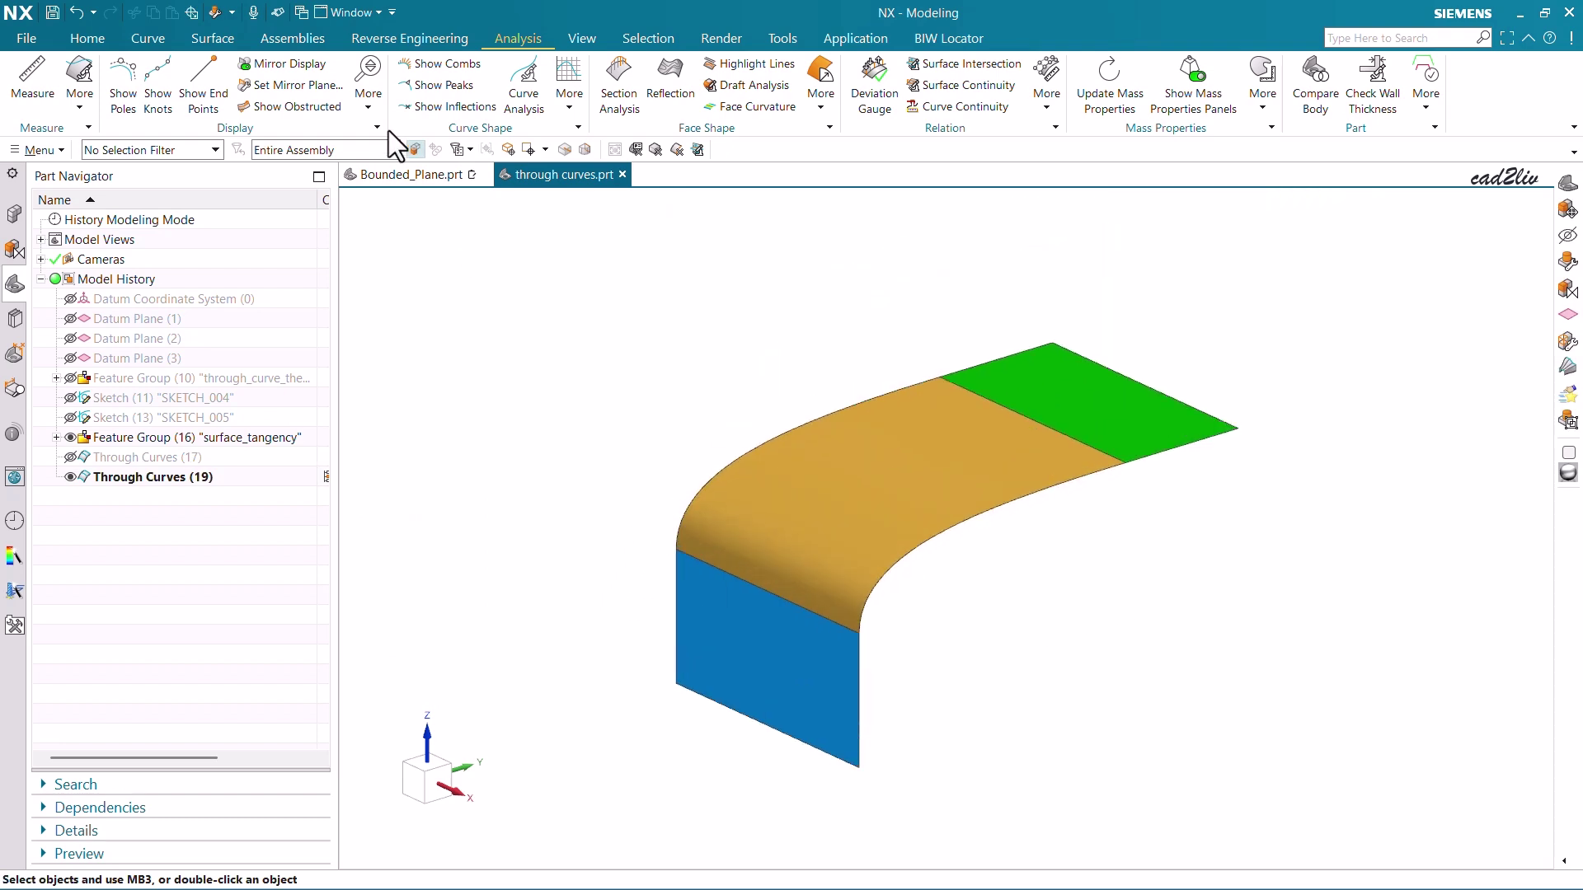
# - Start Isoparametric Curve with Direction U and V, Uniform location, Number 10
pyautogui.click(149, 38)
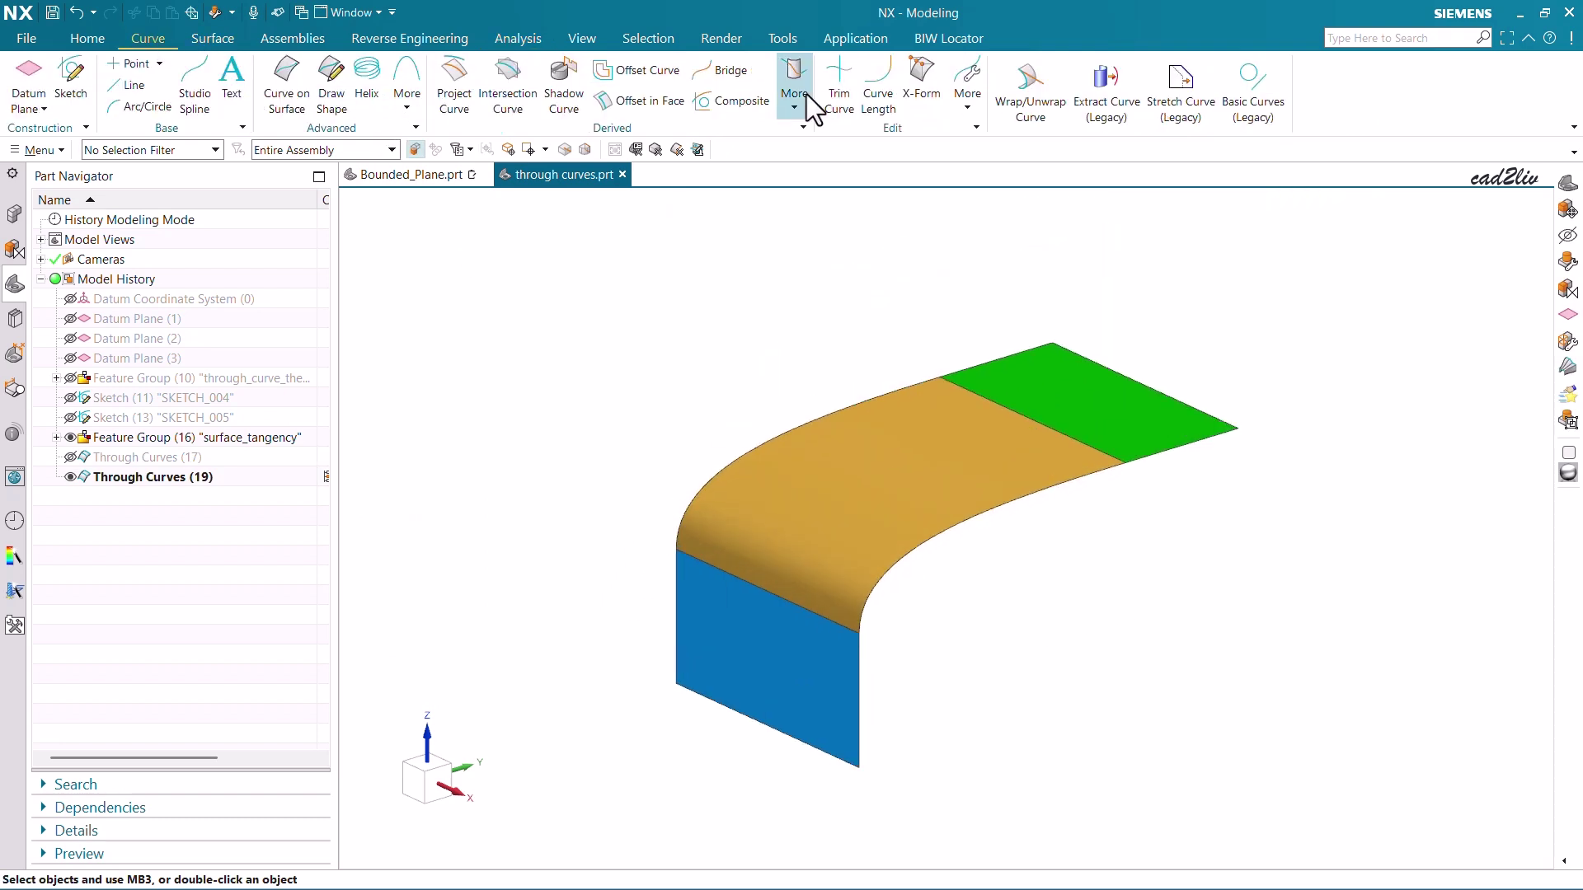
pyautogui.click(806, 94)
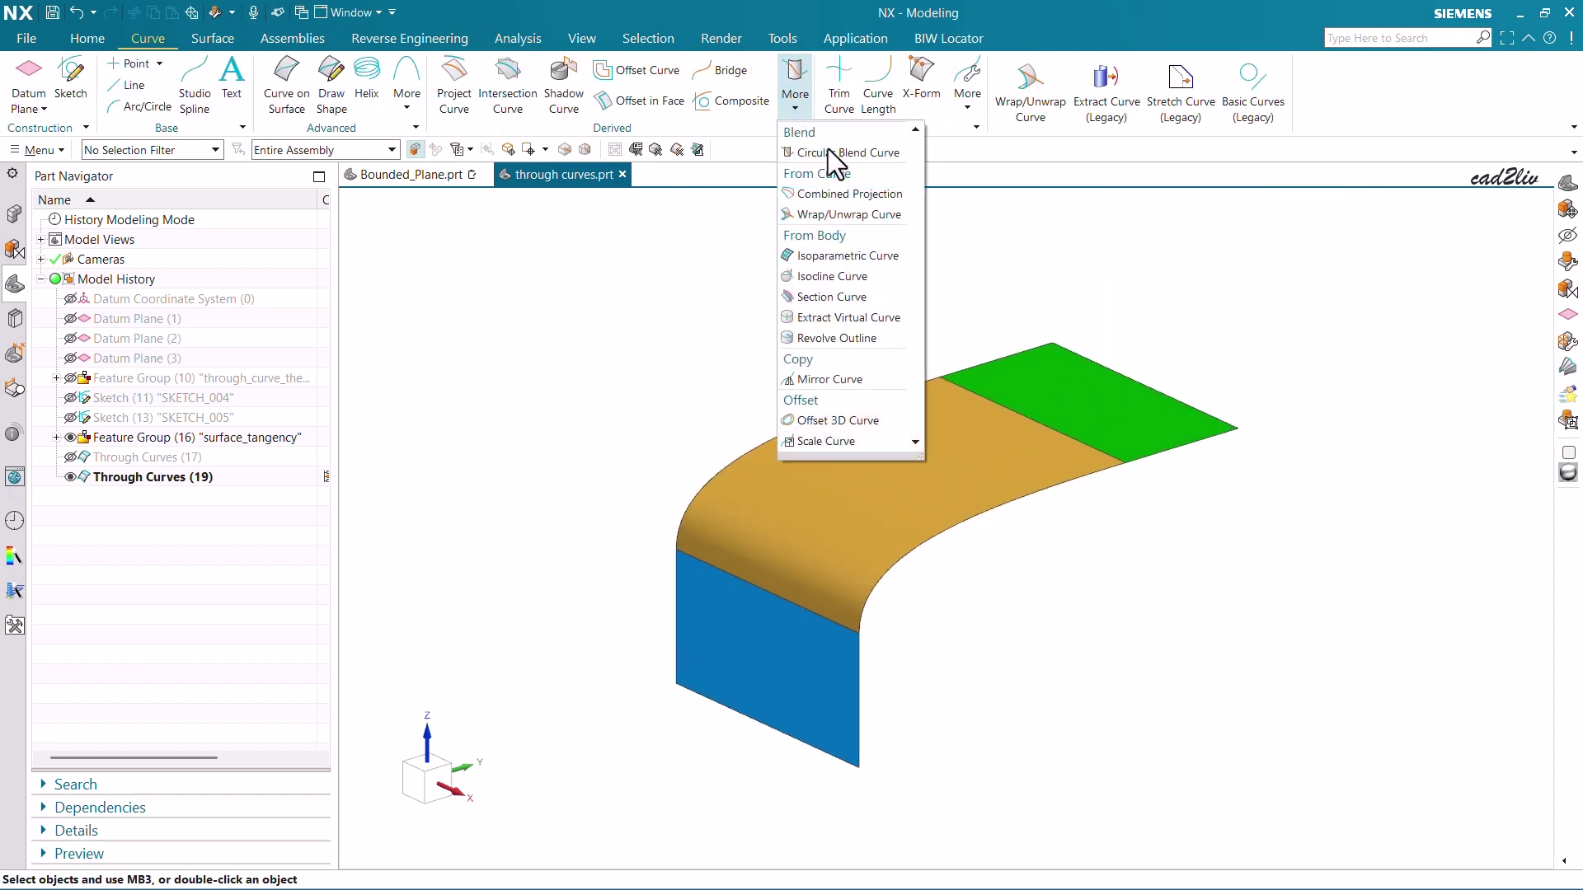
pyautogui.click(854, 257)
pyautogui.scroll(-3, 1018, 354)
pyautogui.scroll(3, 963, 433)
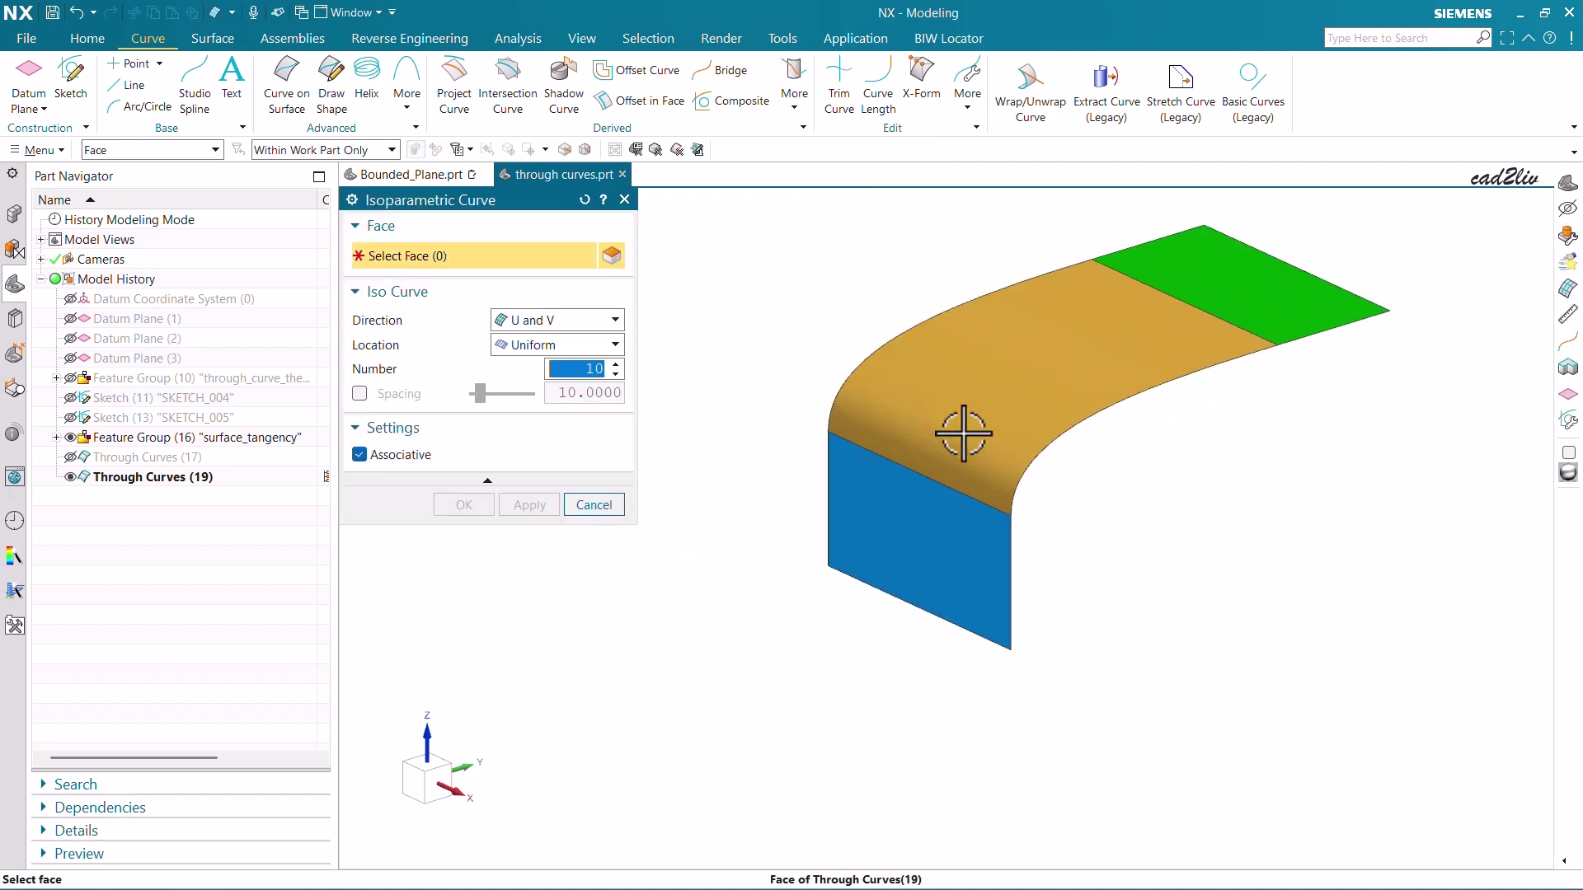
pyautogui.click(556, 321)
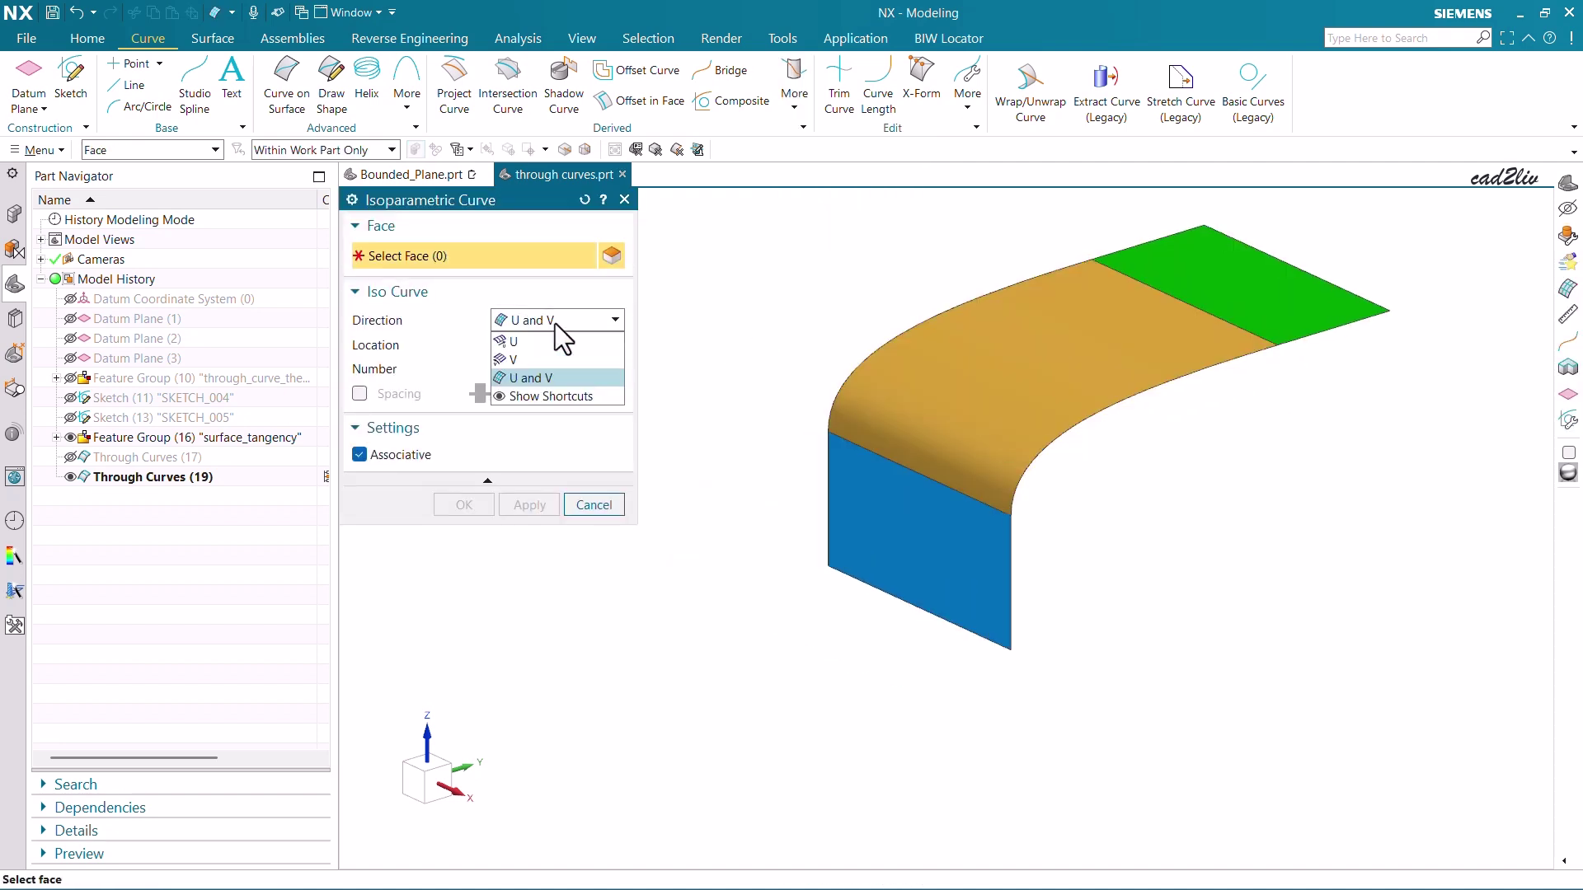
pyautogui.click(548, 381)
# - Grid the orange lofted face, side wall and flat top with 10 U and V curves each
pyautogui.click(1076, 417)
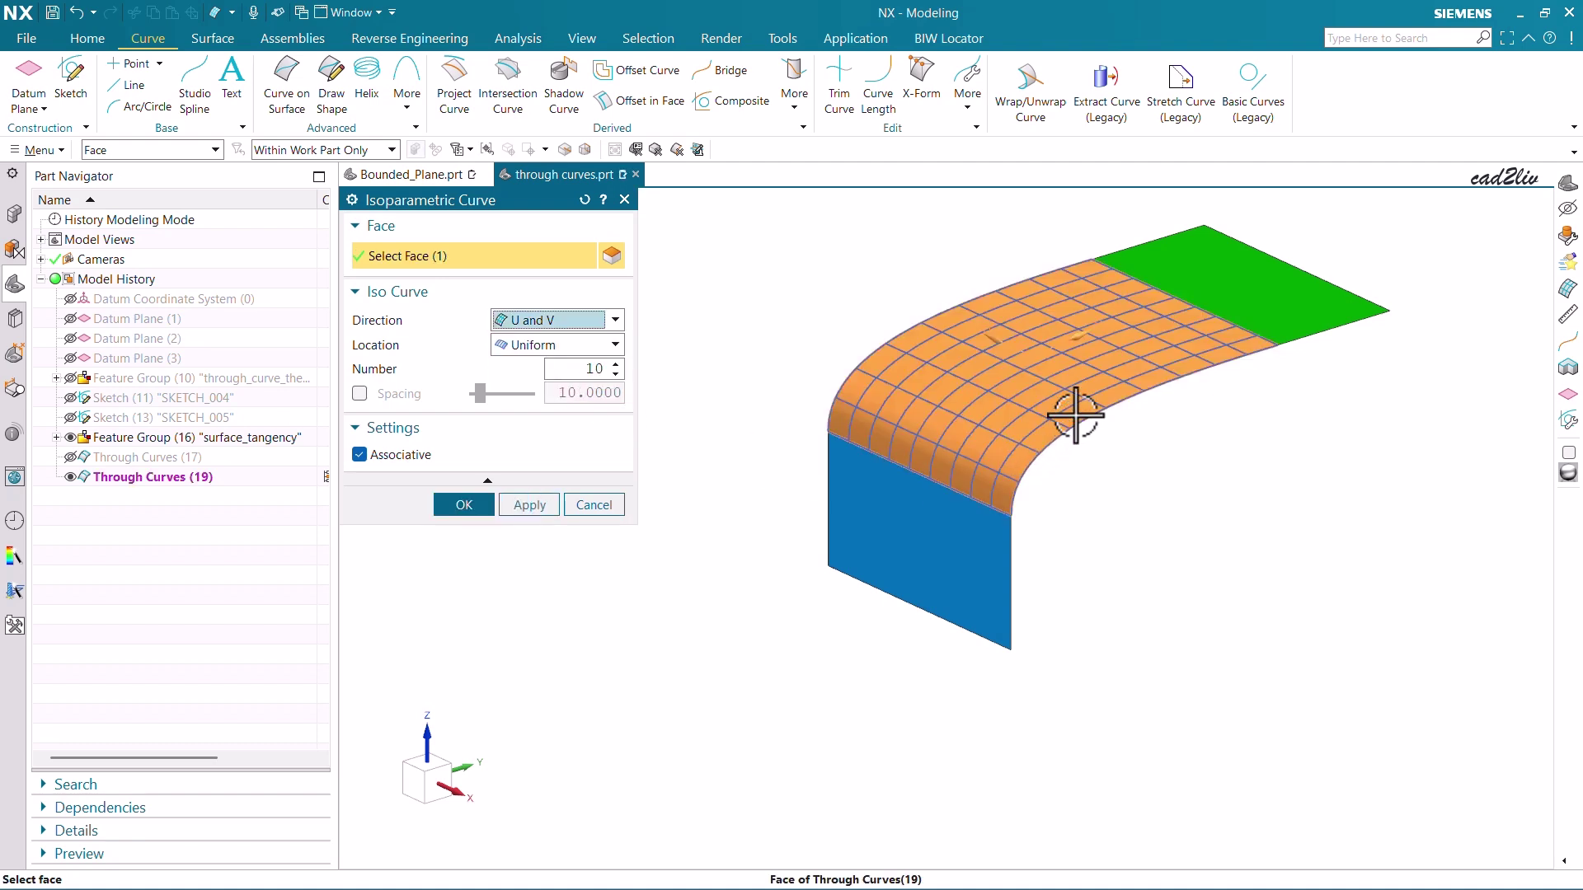
pyautogui.scroll(2, 1064, 363)
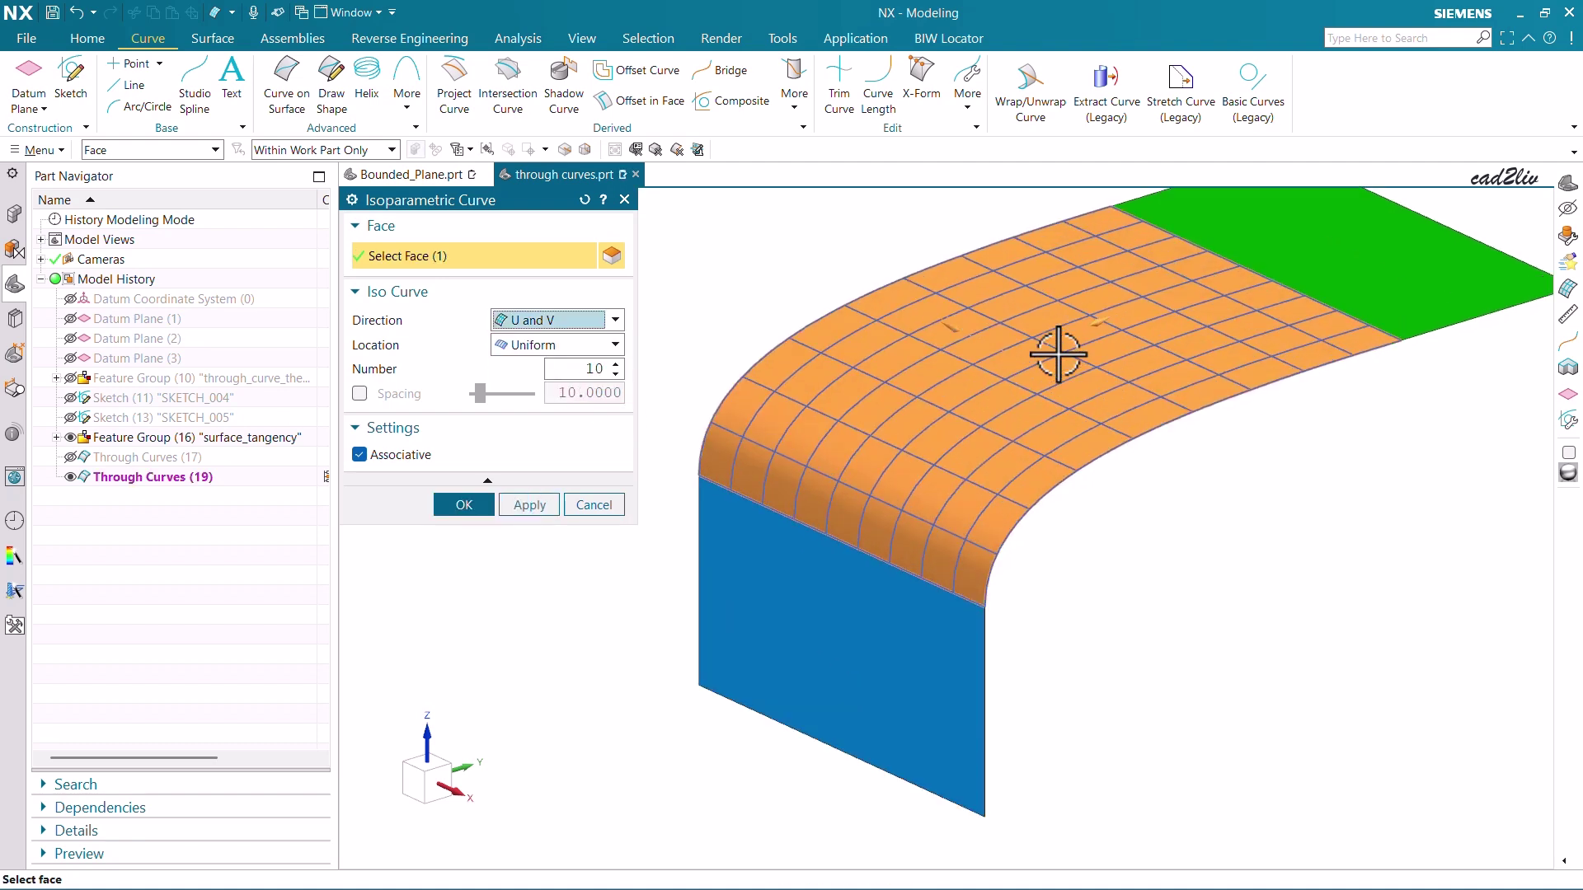
pyautogui.click(546, 512)
pyautogui.click(804, 577)
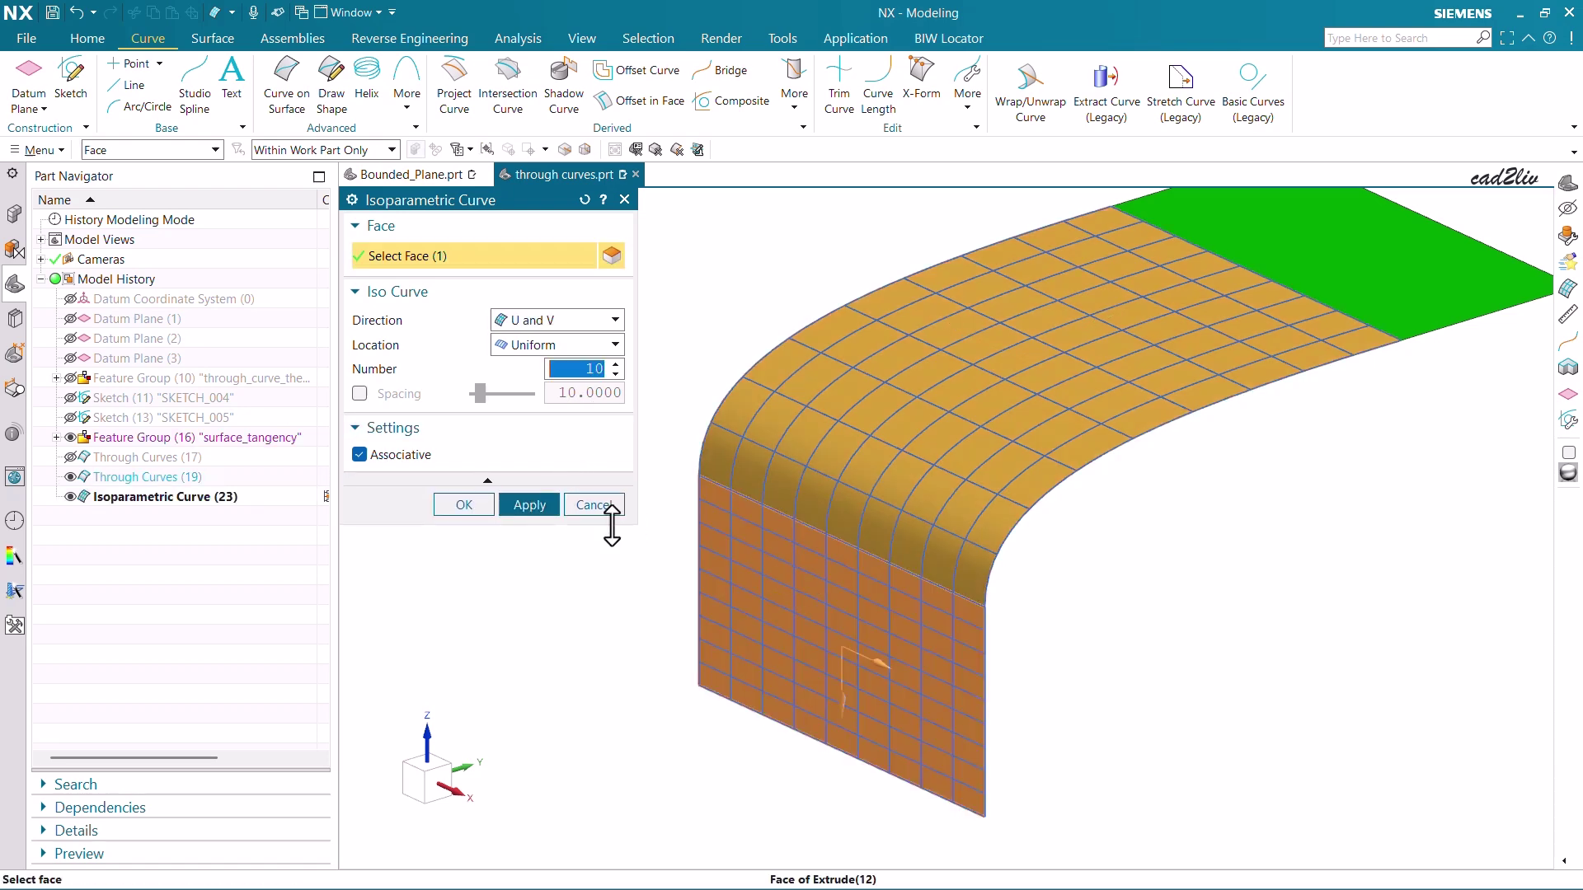
pyautogui.click(516, 509)
pyautogui.click(1229, 259)
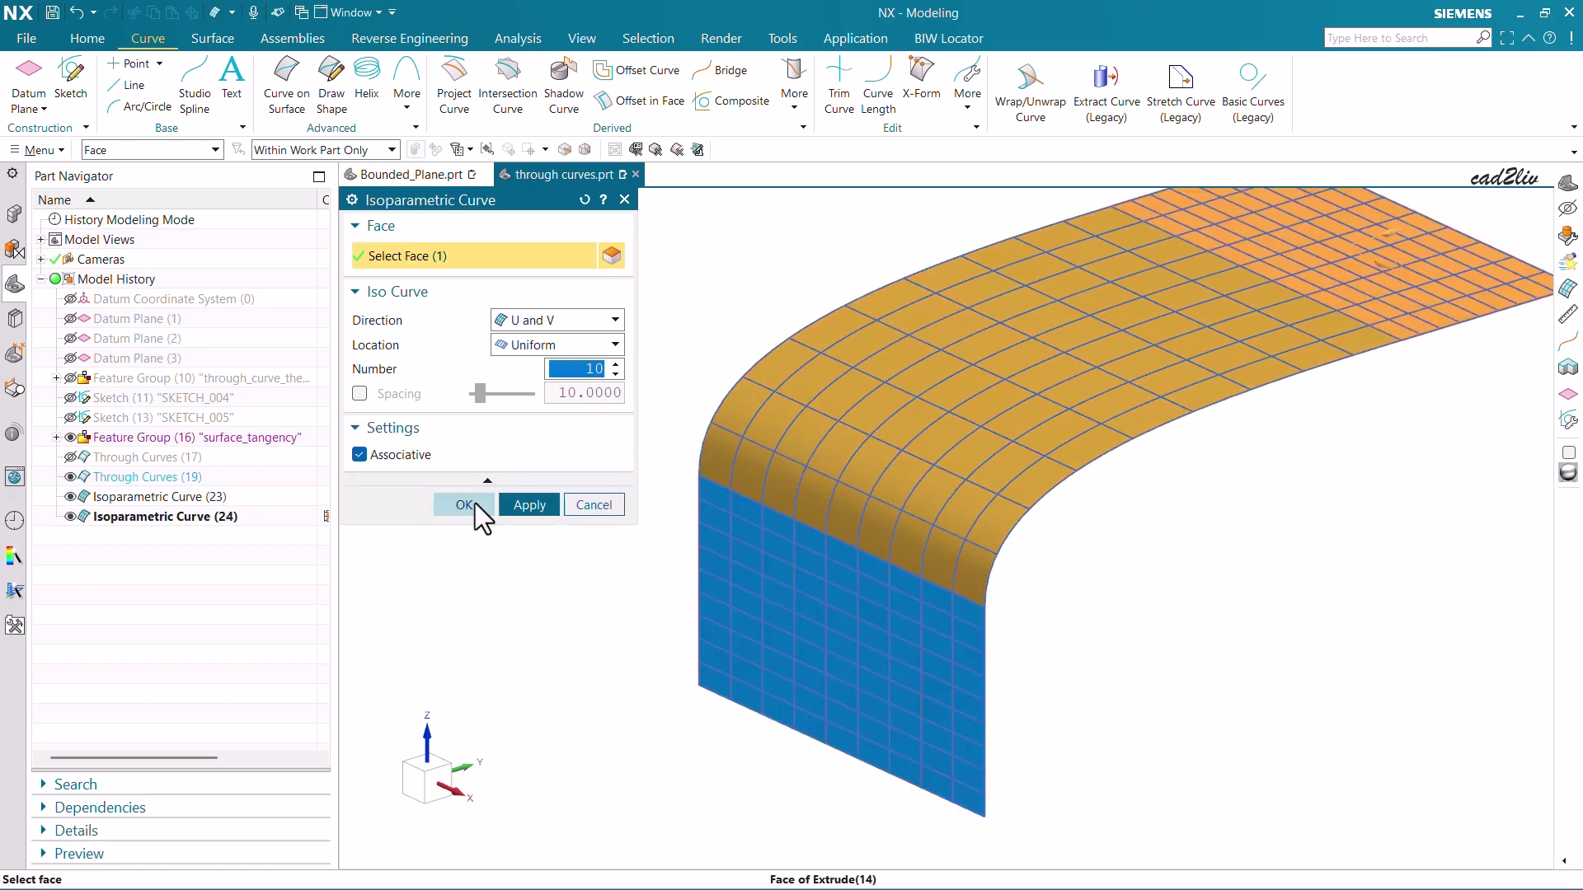
pyautogui.click(463, 505)
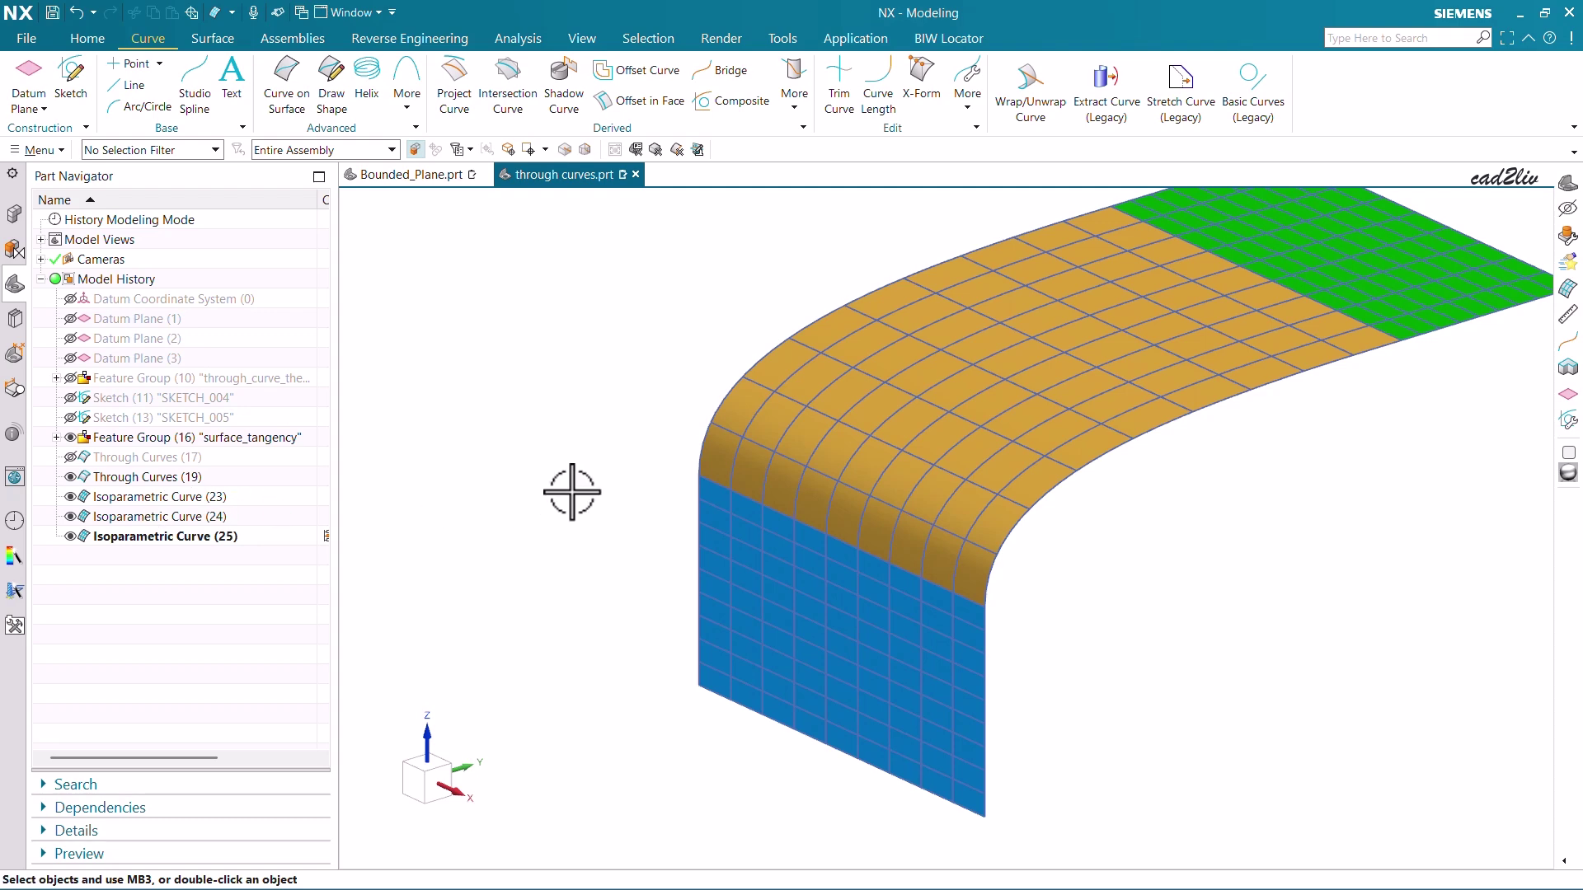
# - Hide all sheet bodies with Ctrl+W, then fit and orbit the iso-curve grid
pyautogui.hotkey('ctrl', 'w')
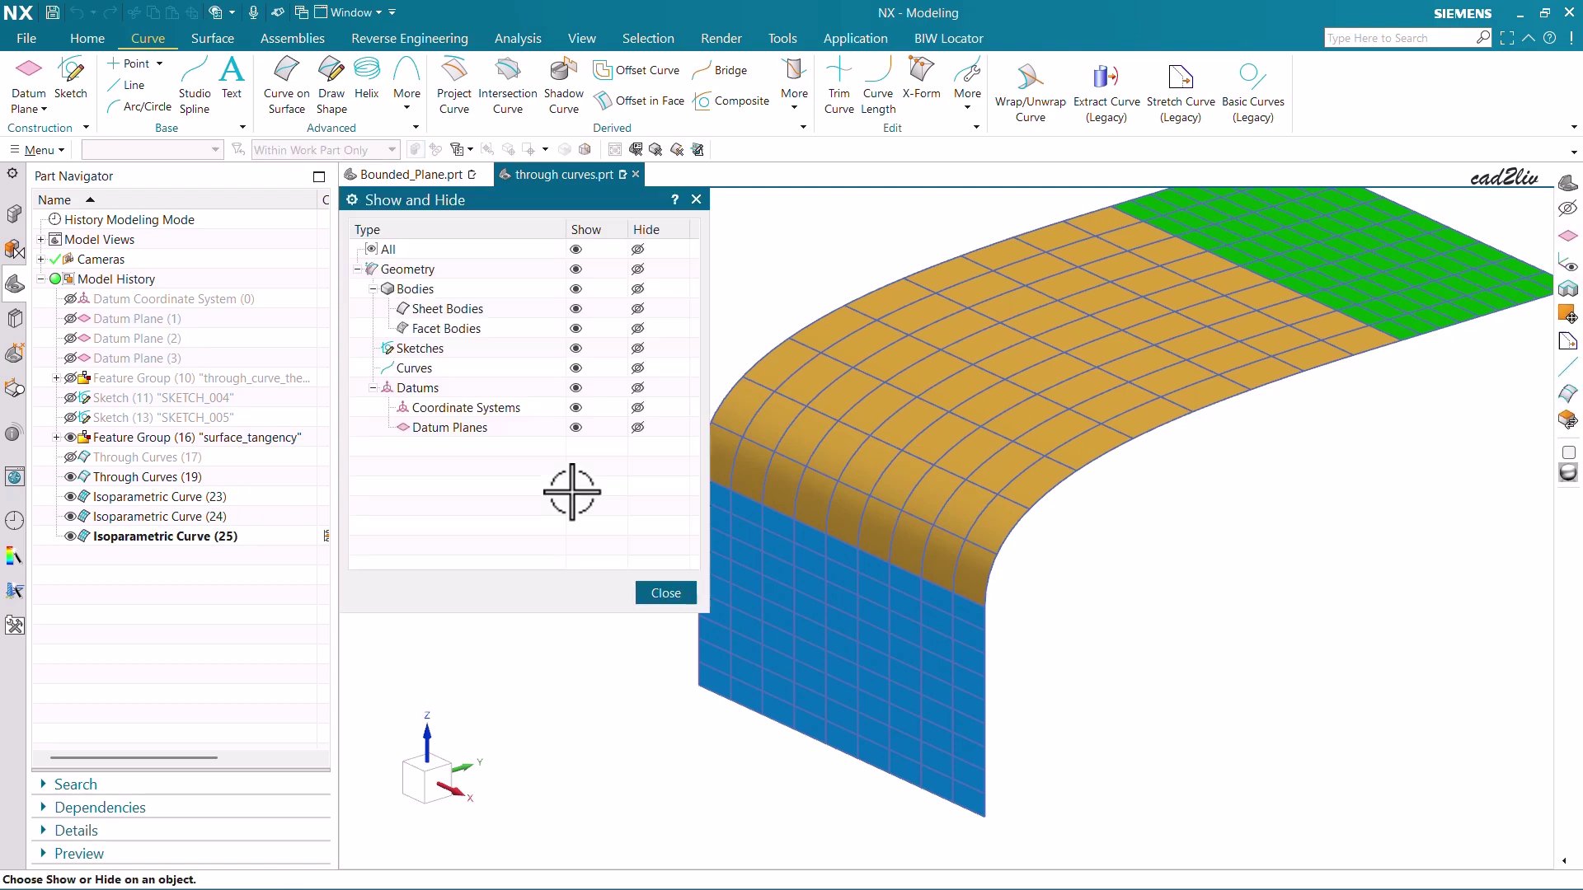
pyautogui.click(636, 312)
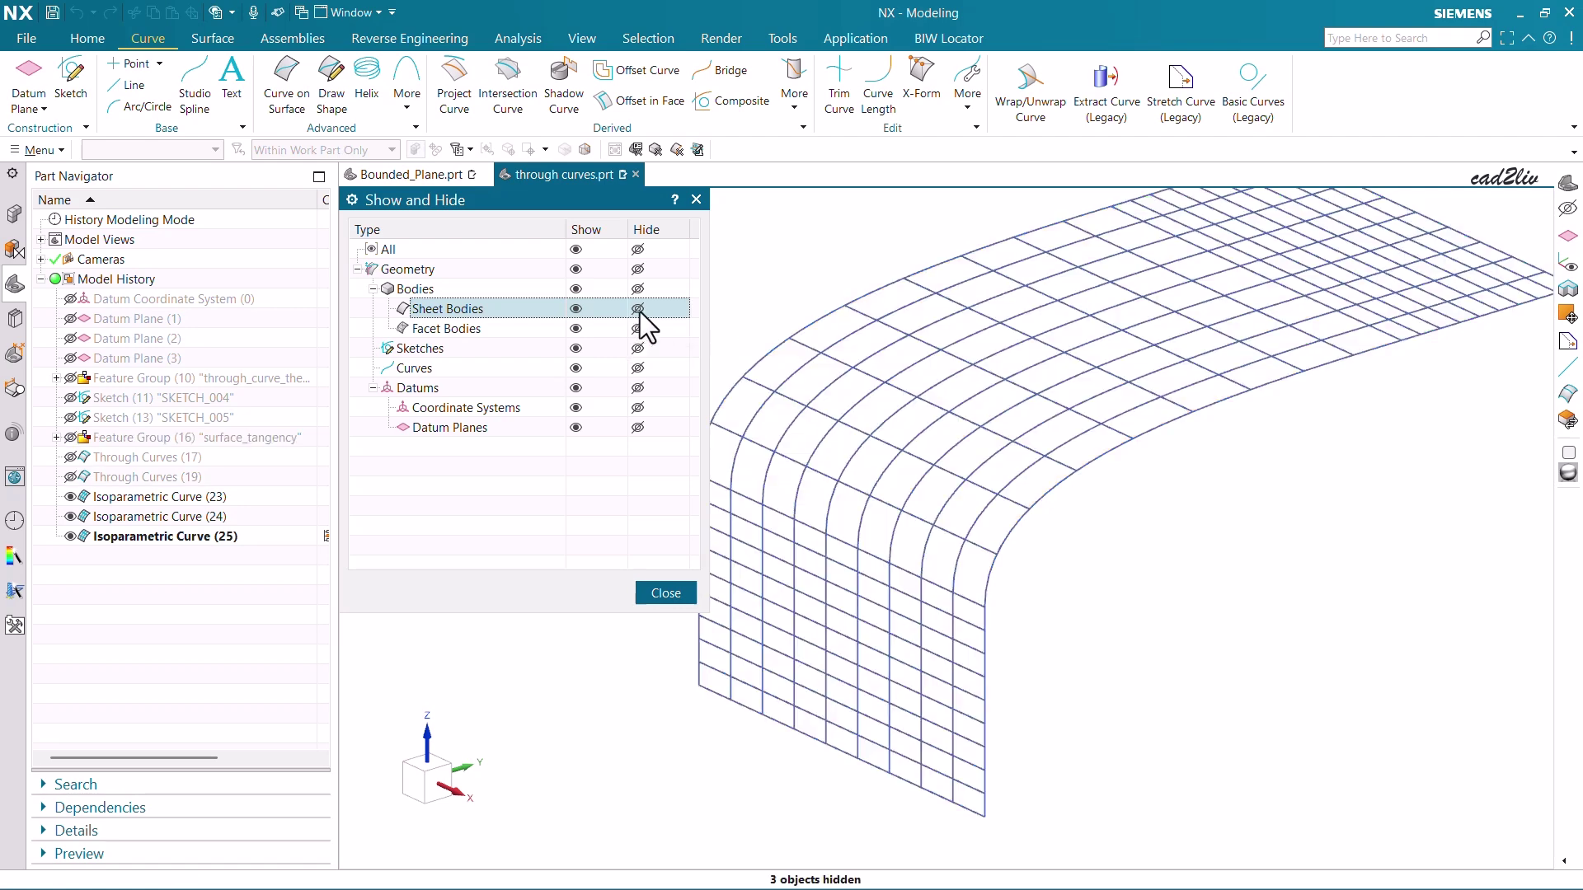
pyautogui.click(665, 592)
pyautogui.hotkey('ctrl', 'f')
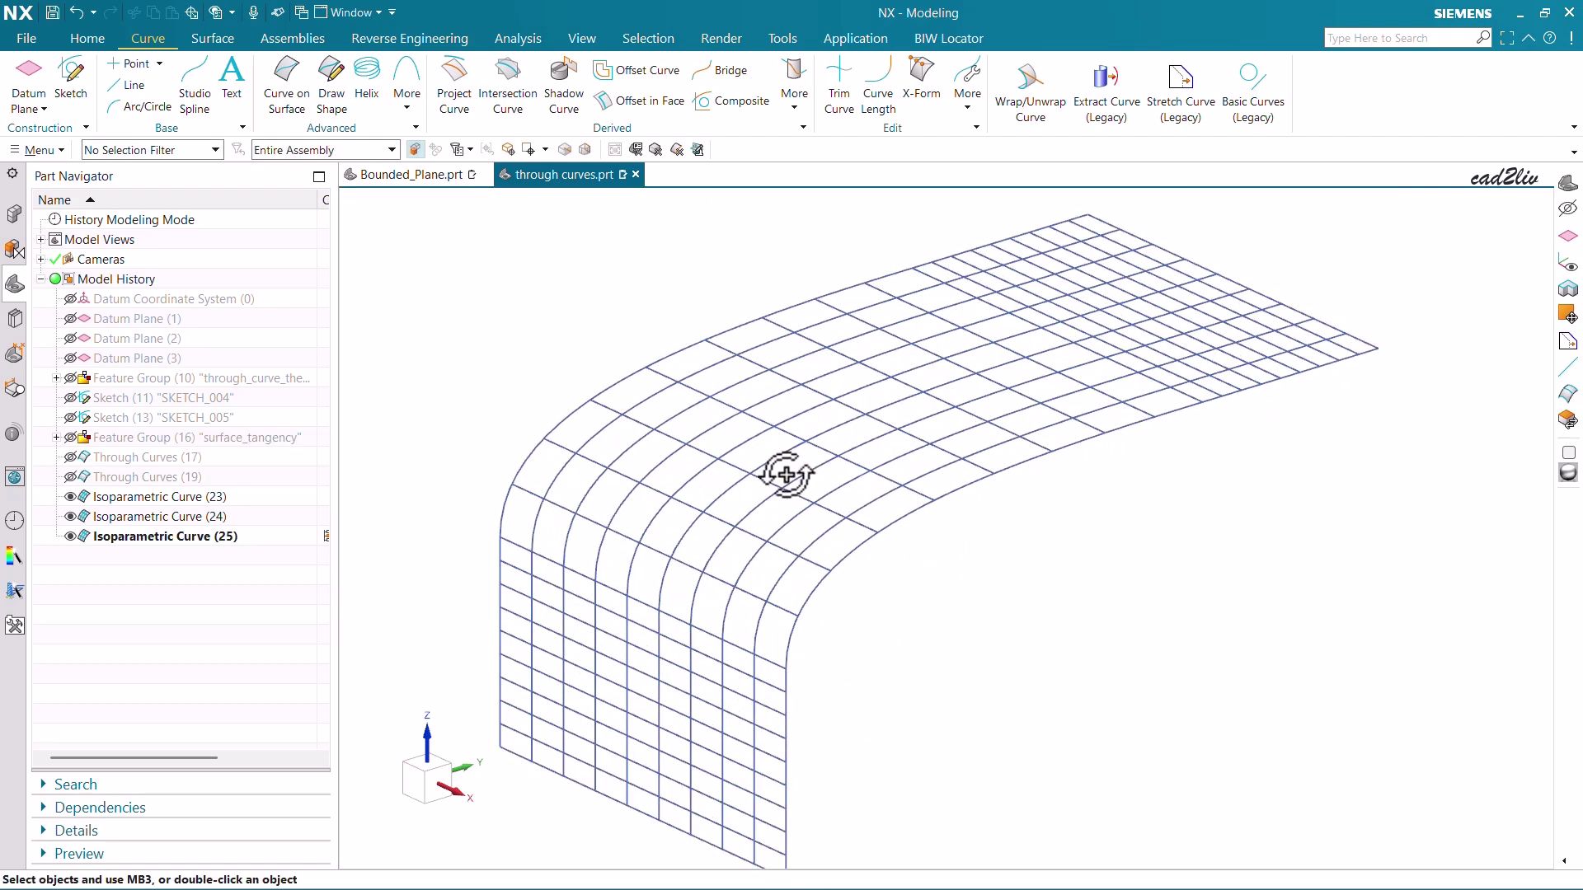
pyautogui.moveTo(785, 476)
pyautogui.mouseDown(button='middle')
pyautogui.moveTo(742, 506)
pyautogui.moveTo(806, 497)
pyautogui.moveTo(787, 476)
pyautogui.moveTo(803, 470)
pyautogui.moveTo(775, 498)
pyautogui.mouseUp(button='middle')
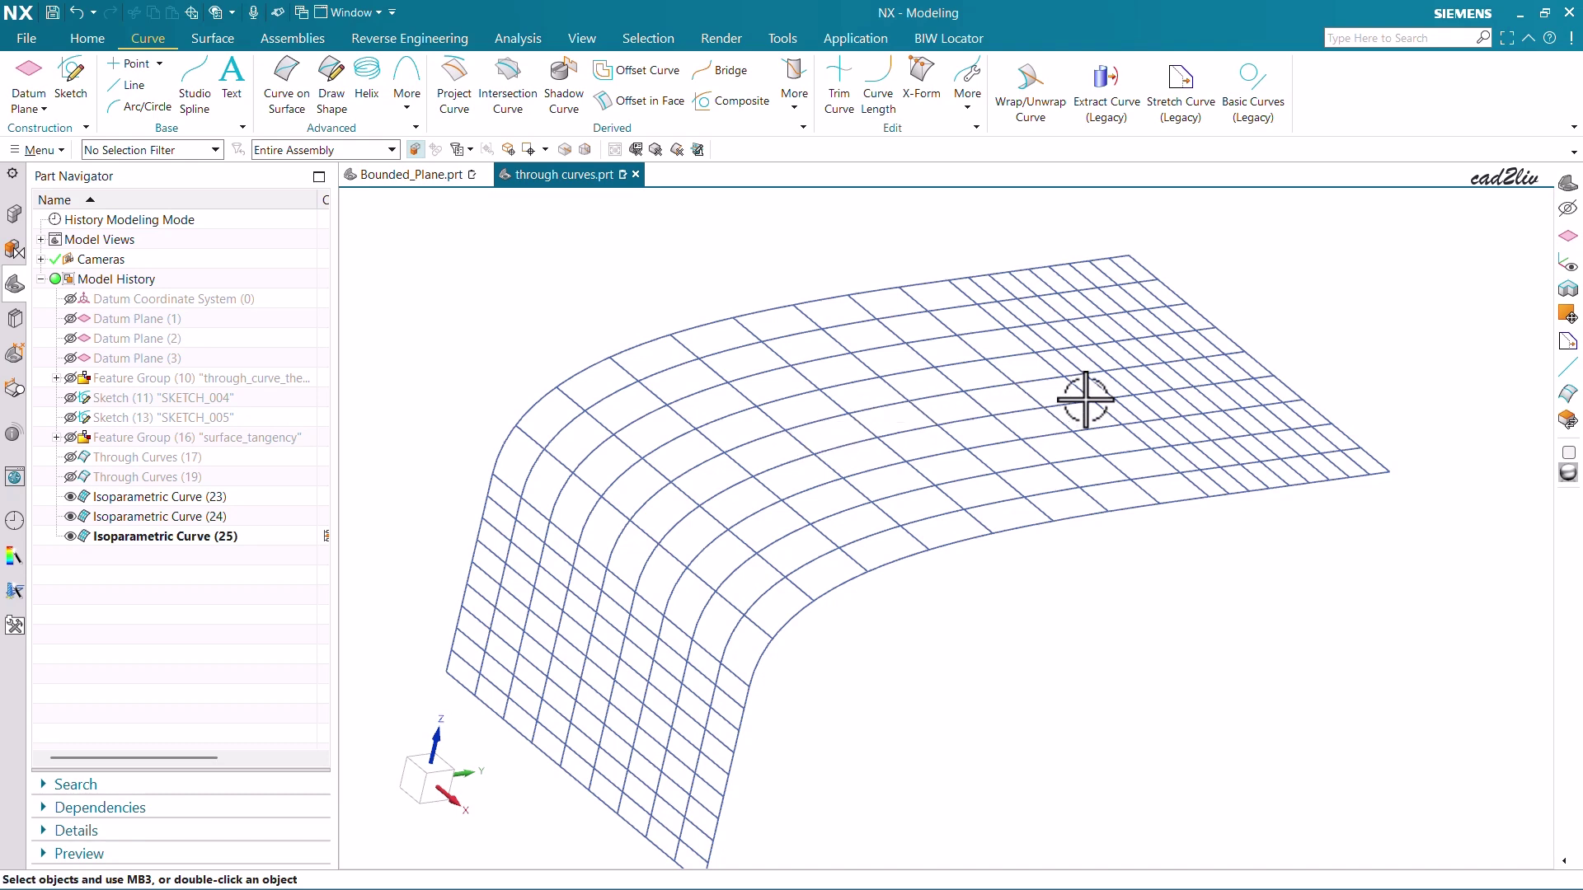
pyautogui.moveTo(1135, 396)
pyautogui.mouseDown(button='middle')
pyautogui.moveTo(1095, 407)
pyautogui.moveTo(1113, 398)
pyautogui.mouseUp(button='middle')
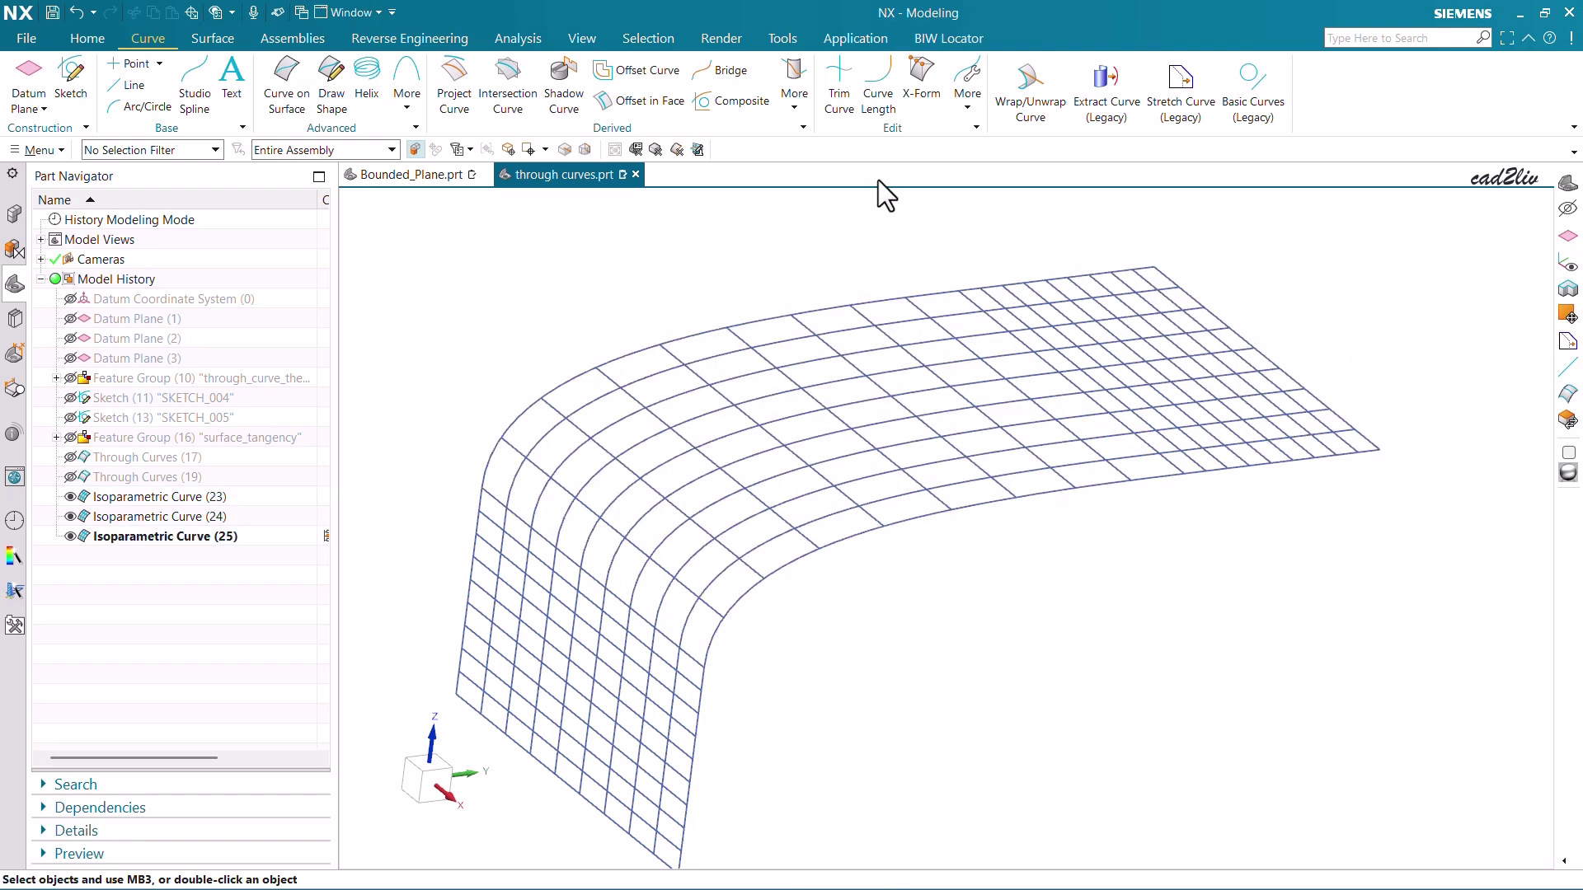
# - Add a 50-needle curvature comb analysis to the isoparametric curves and inspect it edge-on
pyautogui.click(516, 39)
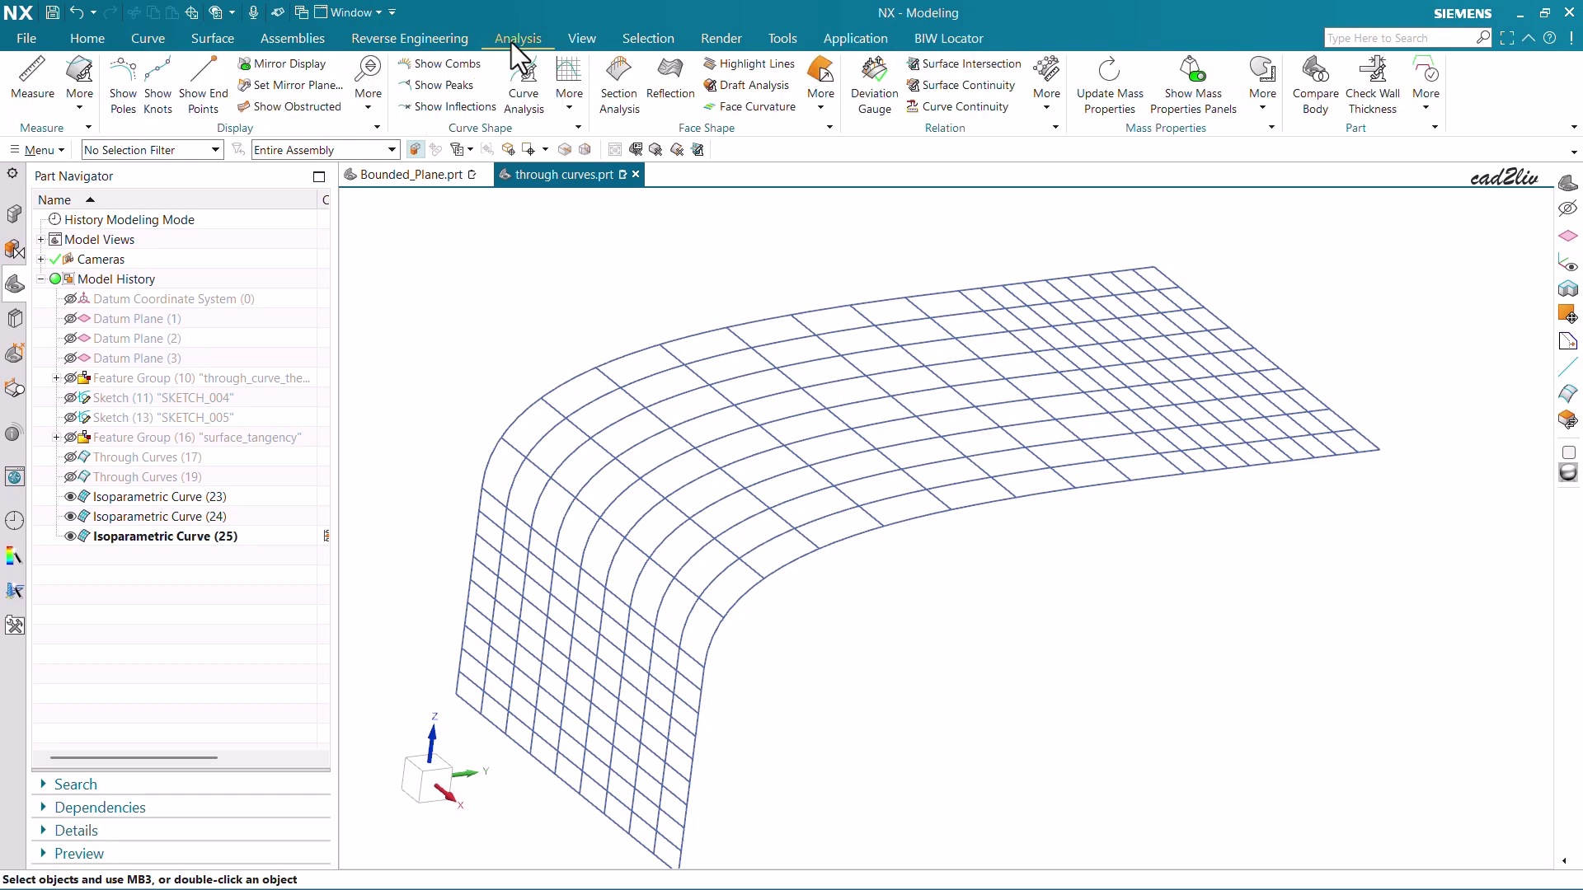
pyautogui.click(537, 79)
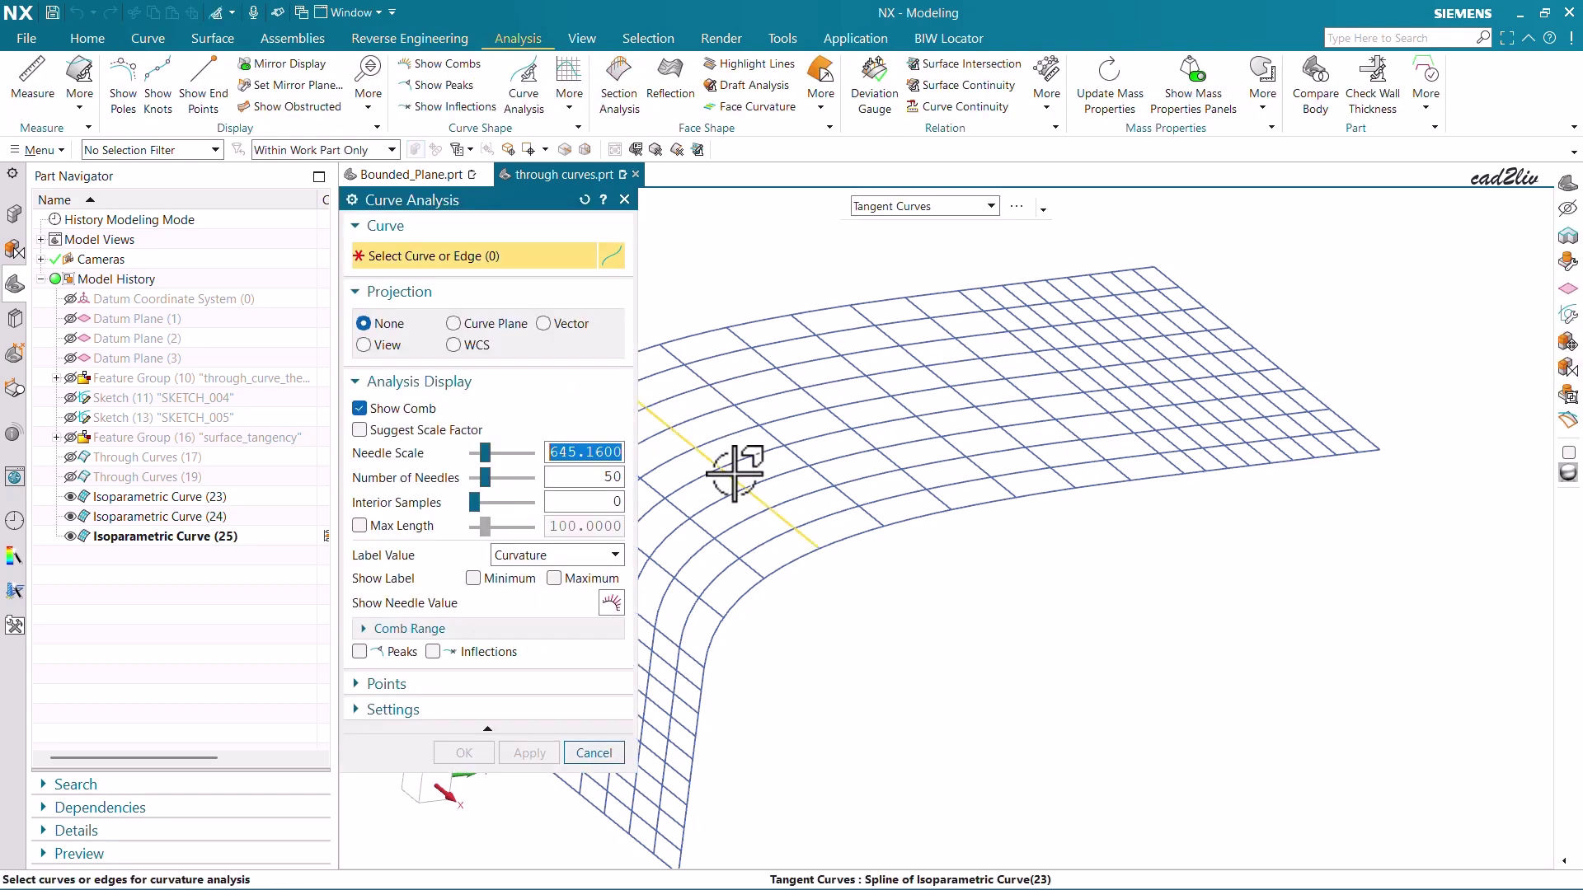
pyautogui.moveTo(989, 363)
pyautogui.mouseDown(button='middle')
pyautogui.moveTo(848, 448)
pyautogui.moveTo(809, 438)
pyautogui.moveTo(855, 431)
pyautogui.mouseUp(button='middle')
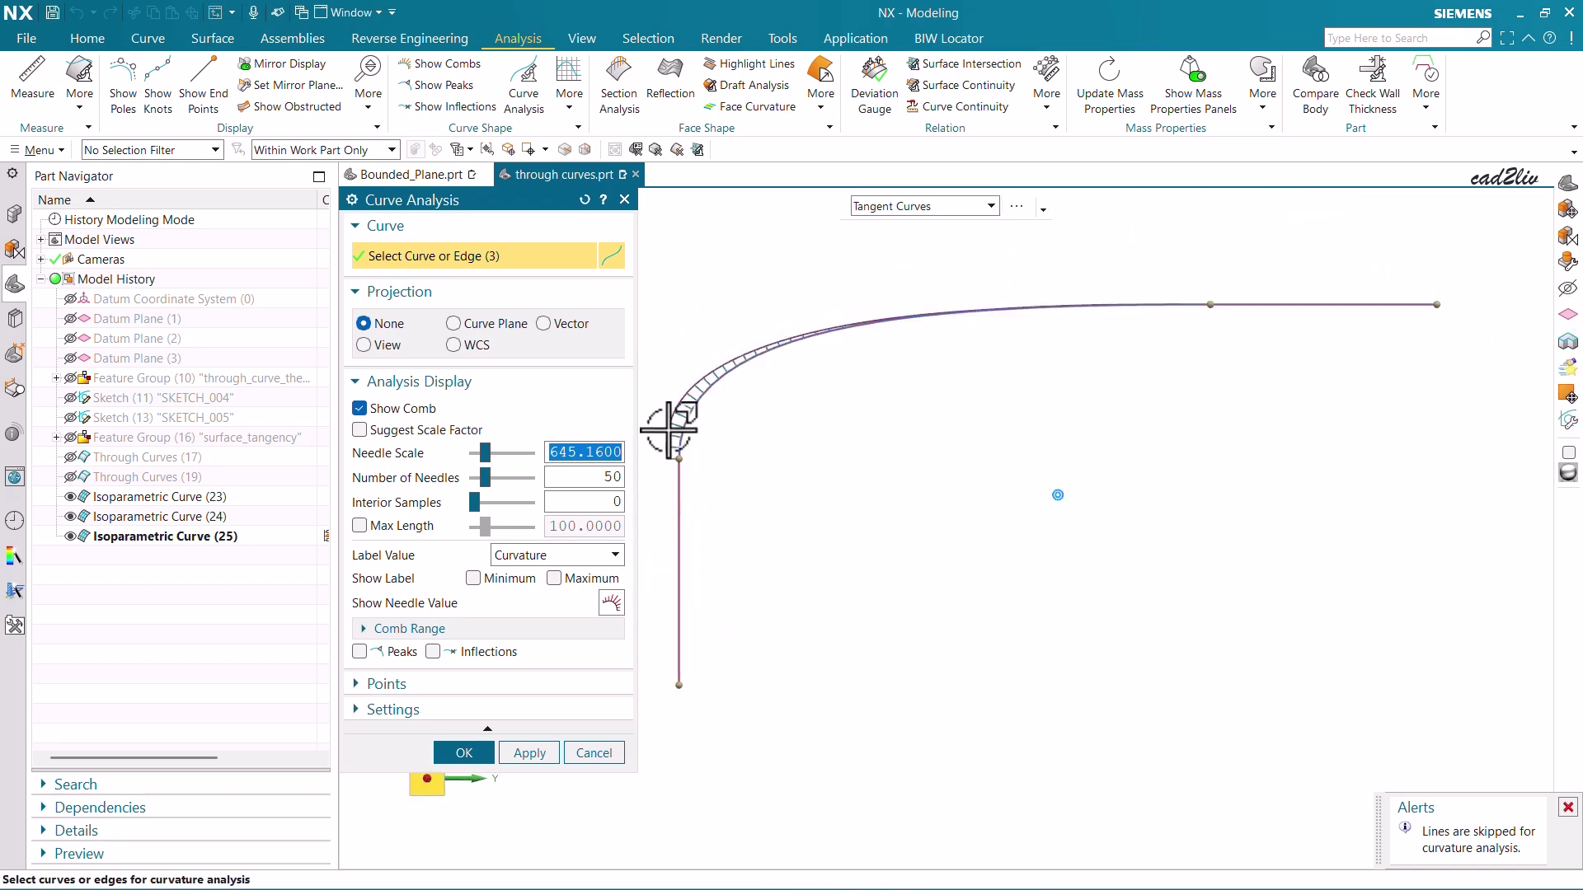
pyautogui.scroll(2, 836, 416)
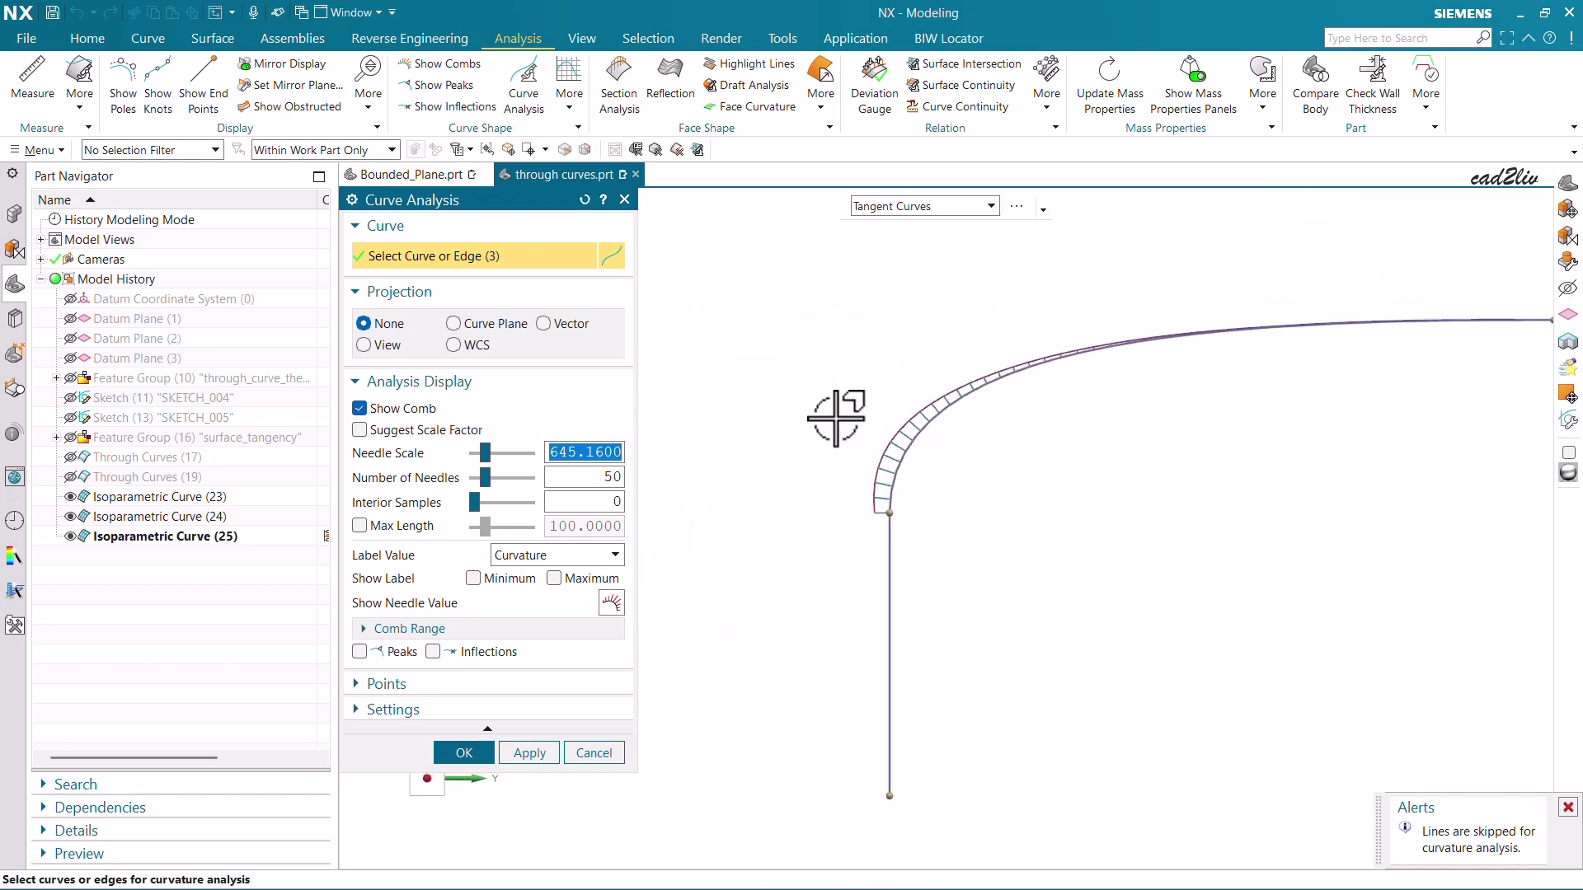
pyautogui.scroll(-2, 1060, 361)
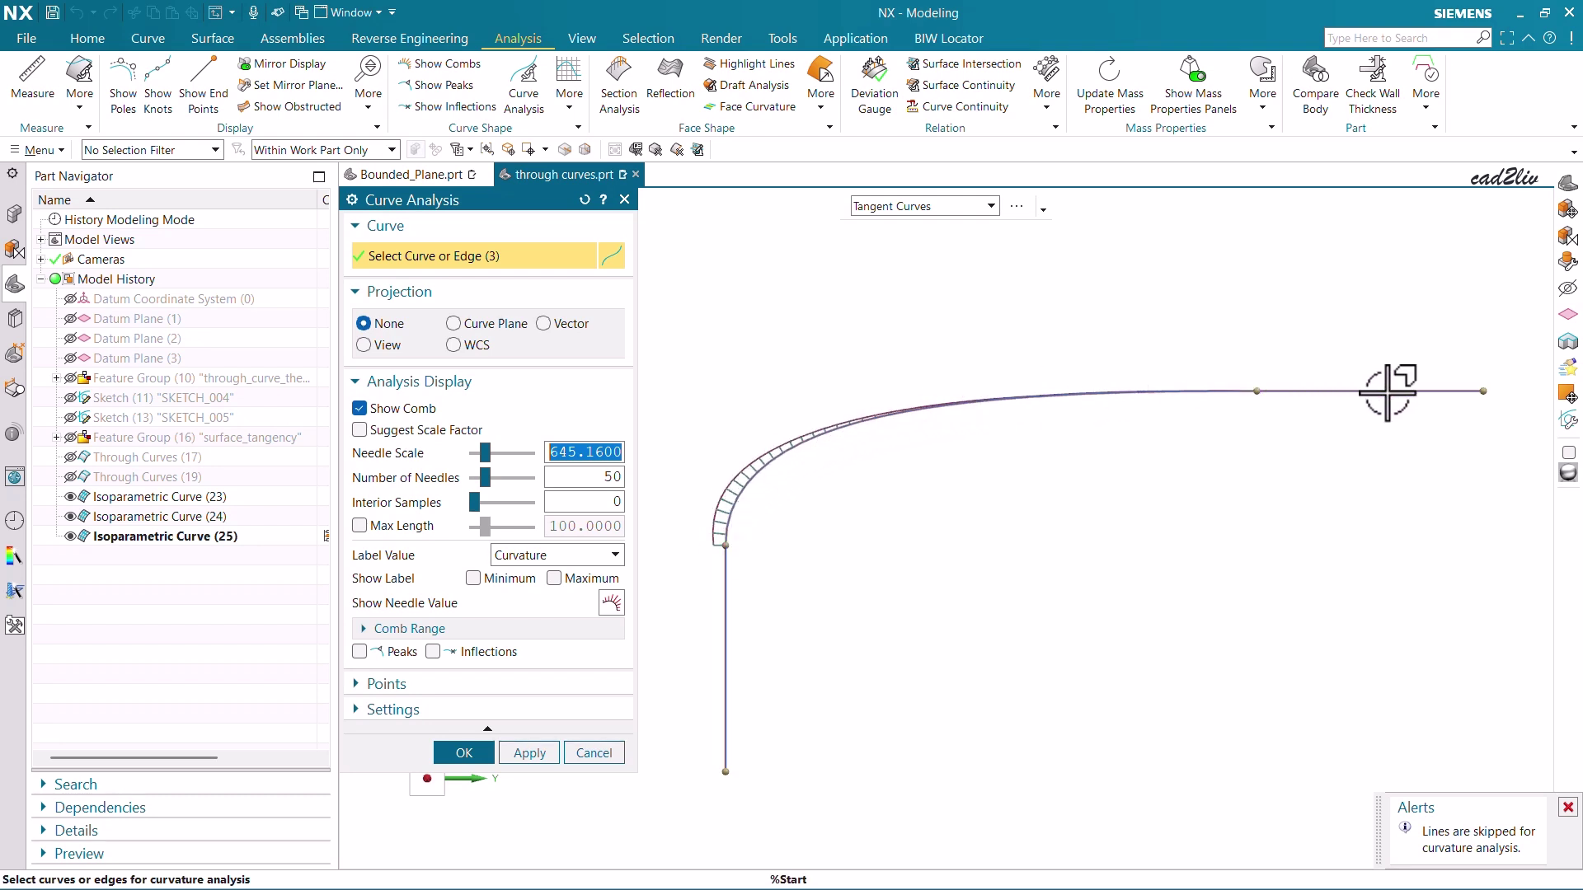
pyautogui.scroll(2, 903, 414)
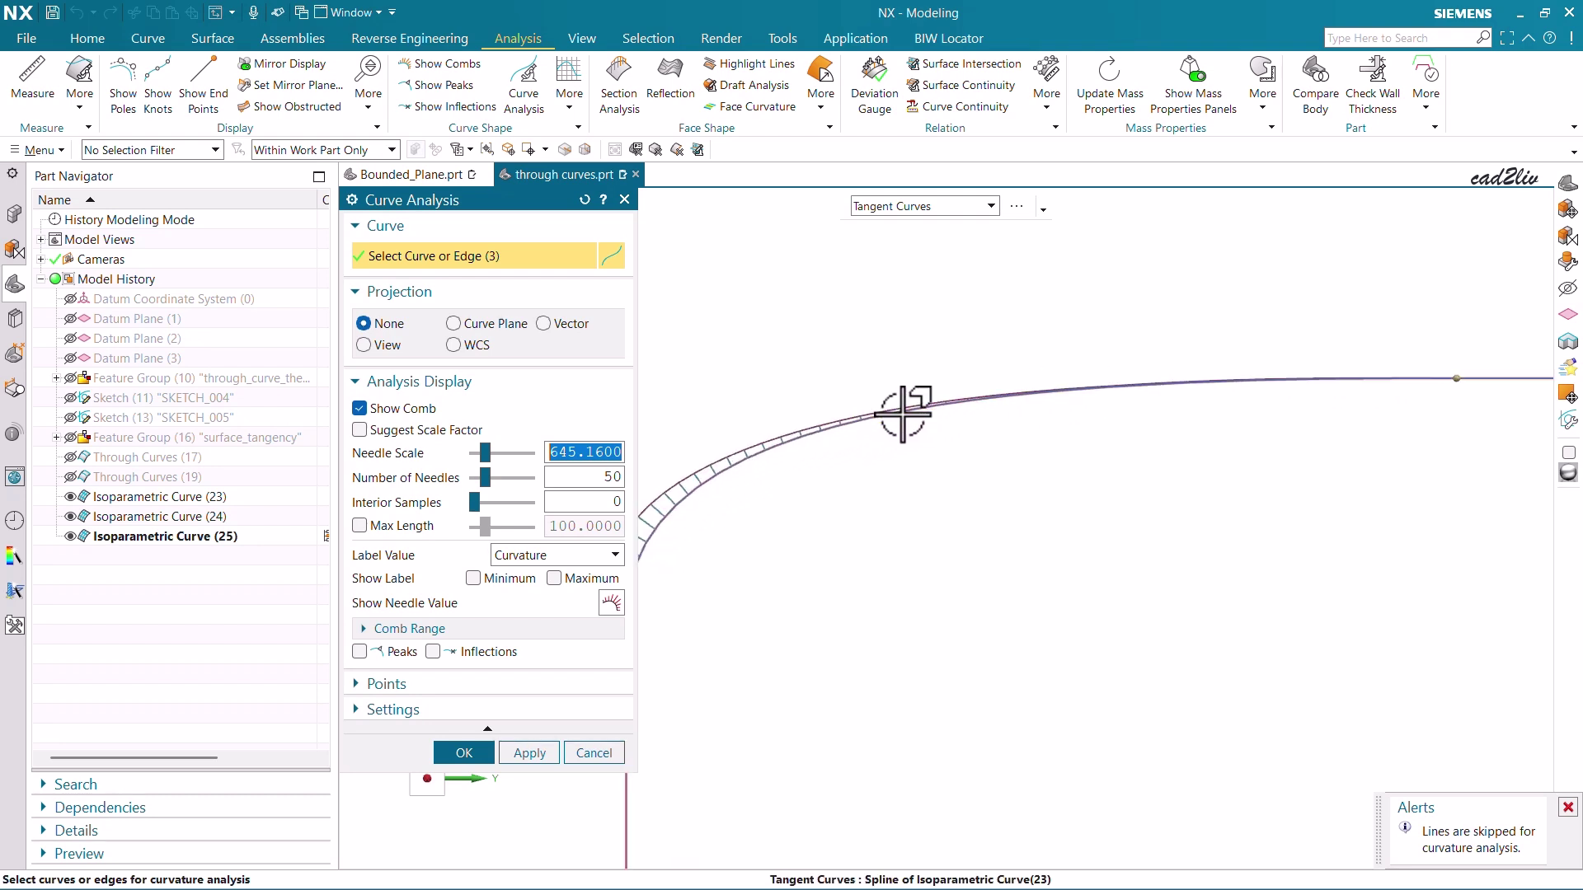
pyautogui.scroll(3, 1105, 364)
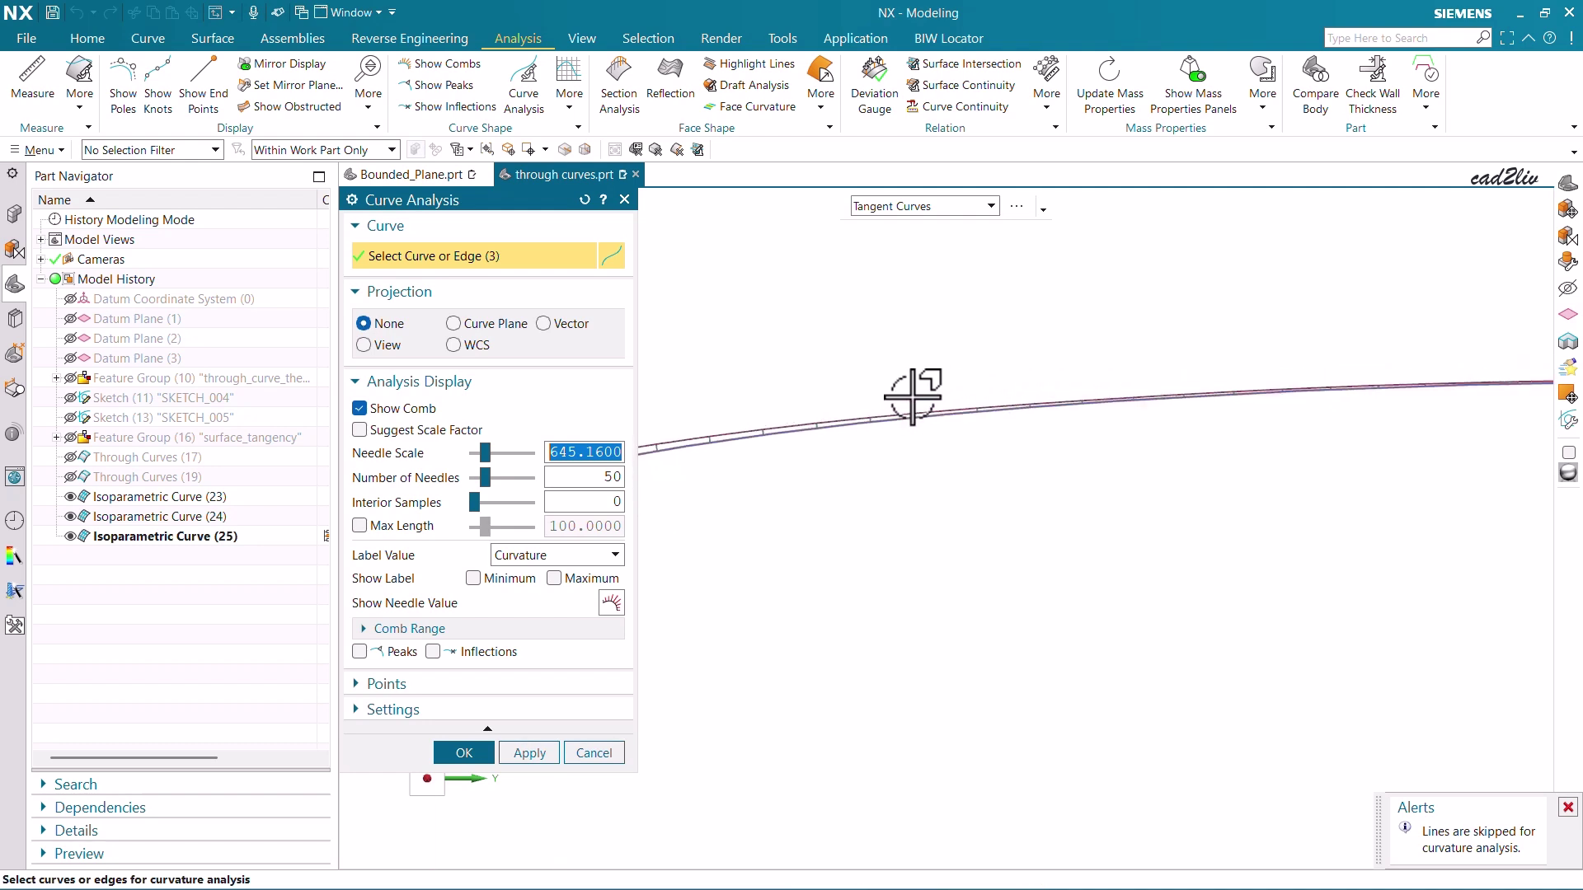
pyautogui.scroll(-5, 996, 389)
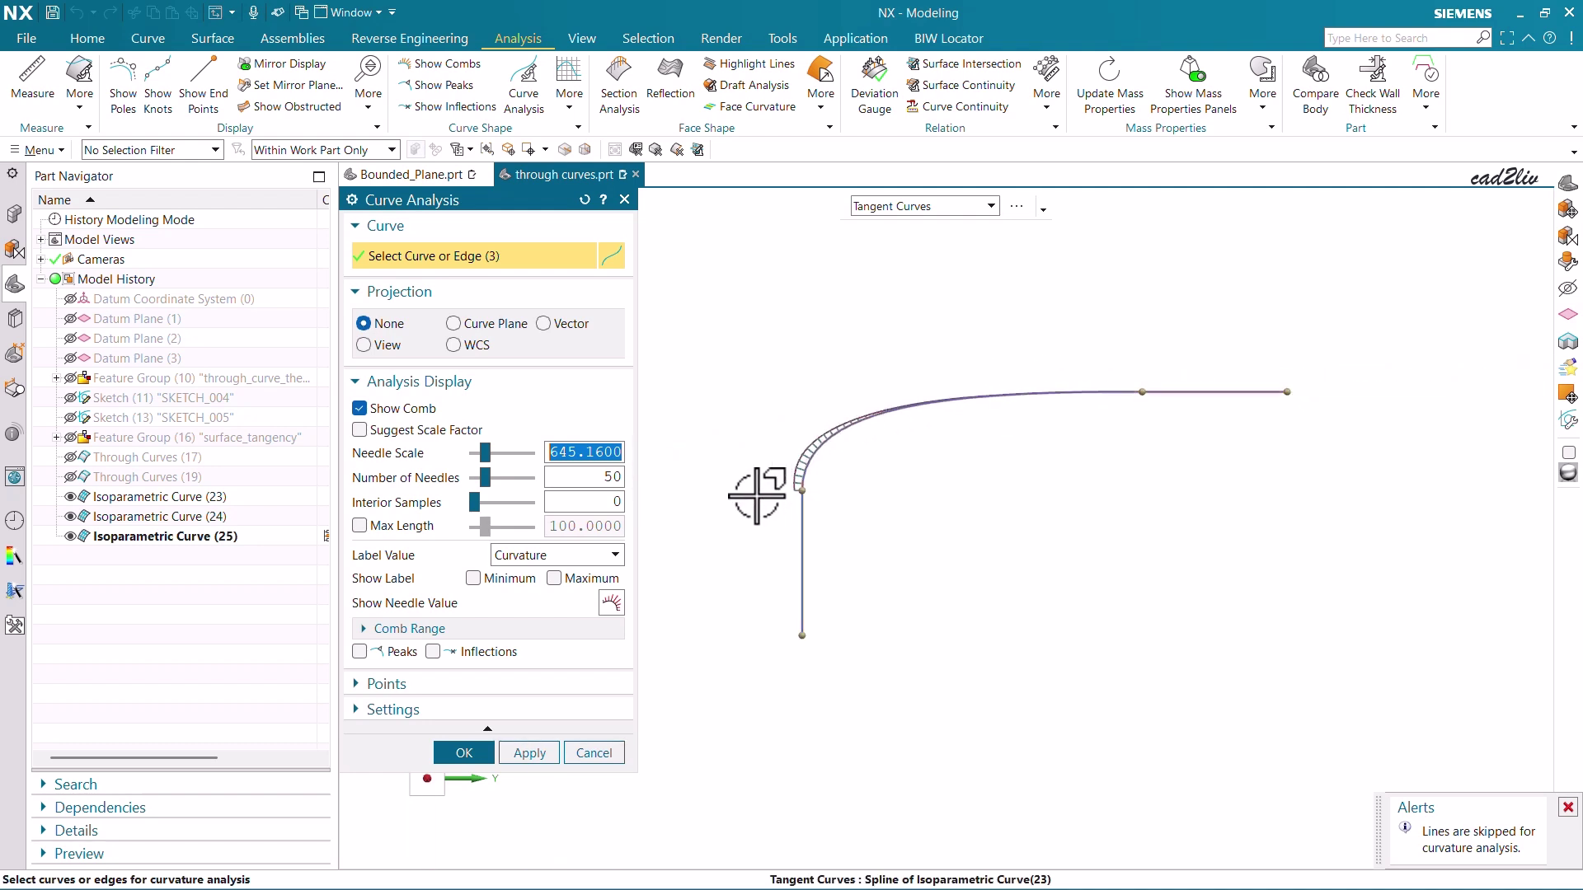
pyautogui.click(464, 753)
# - Redisplay the Through Curves (19) surface, leaving Through Curves (17) hidden
pyautogui.moveTo(926, 470); pyautogui.dragTo(954, 495, button='middle')
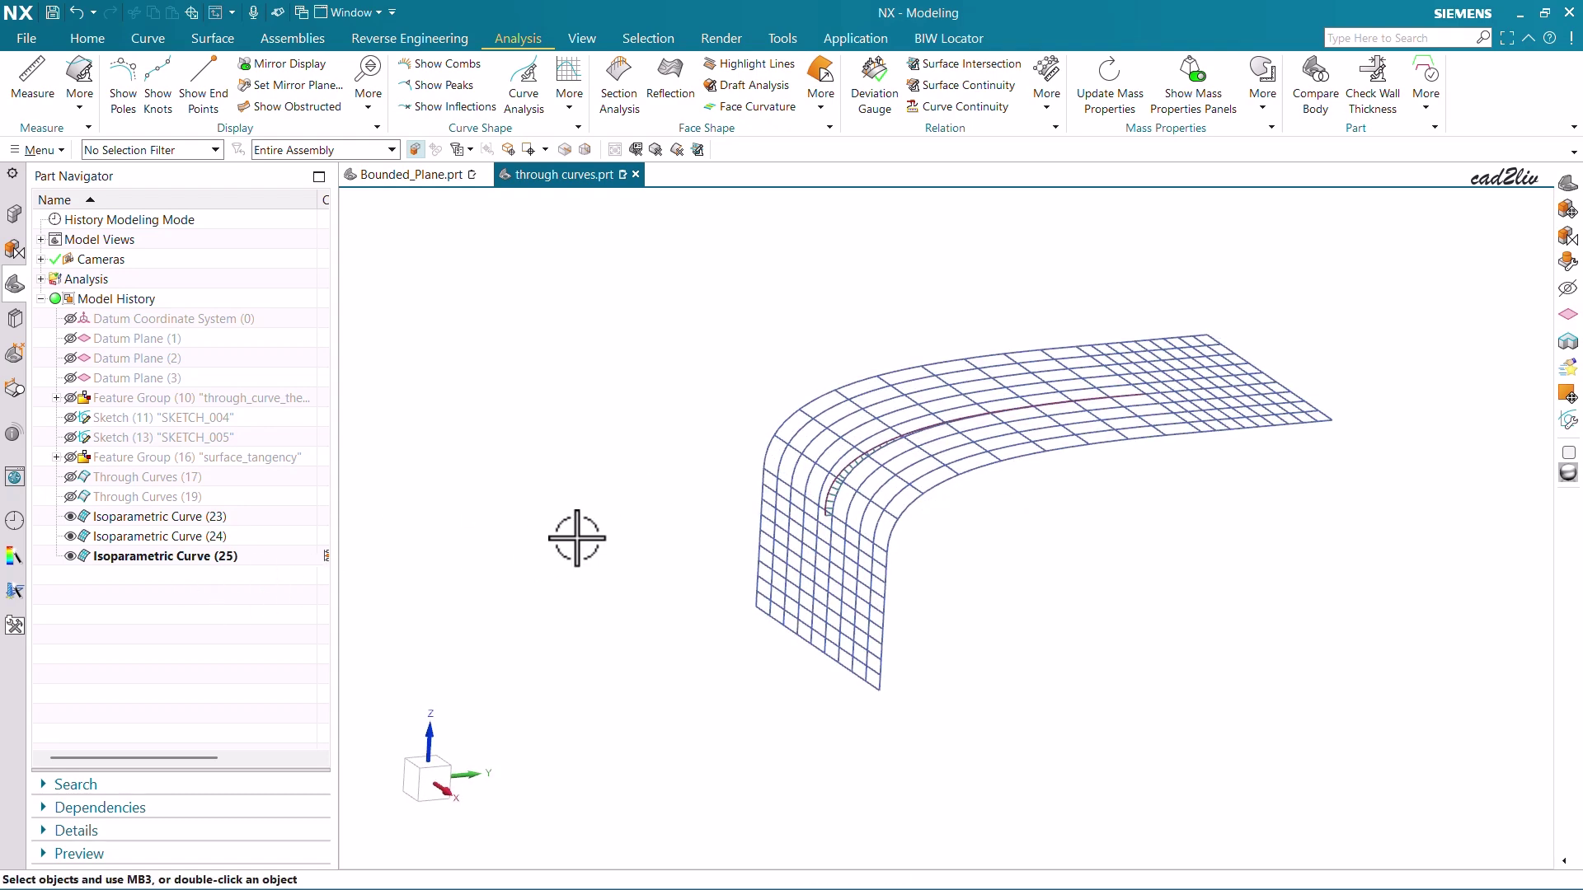
pyautogui.rightClick(647, 436)
pyautogui.click(673, 447)
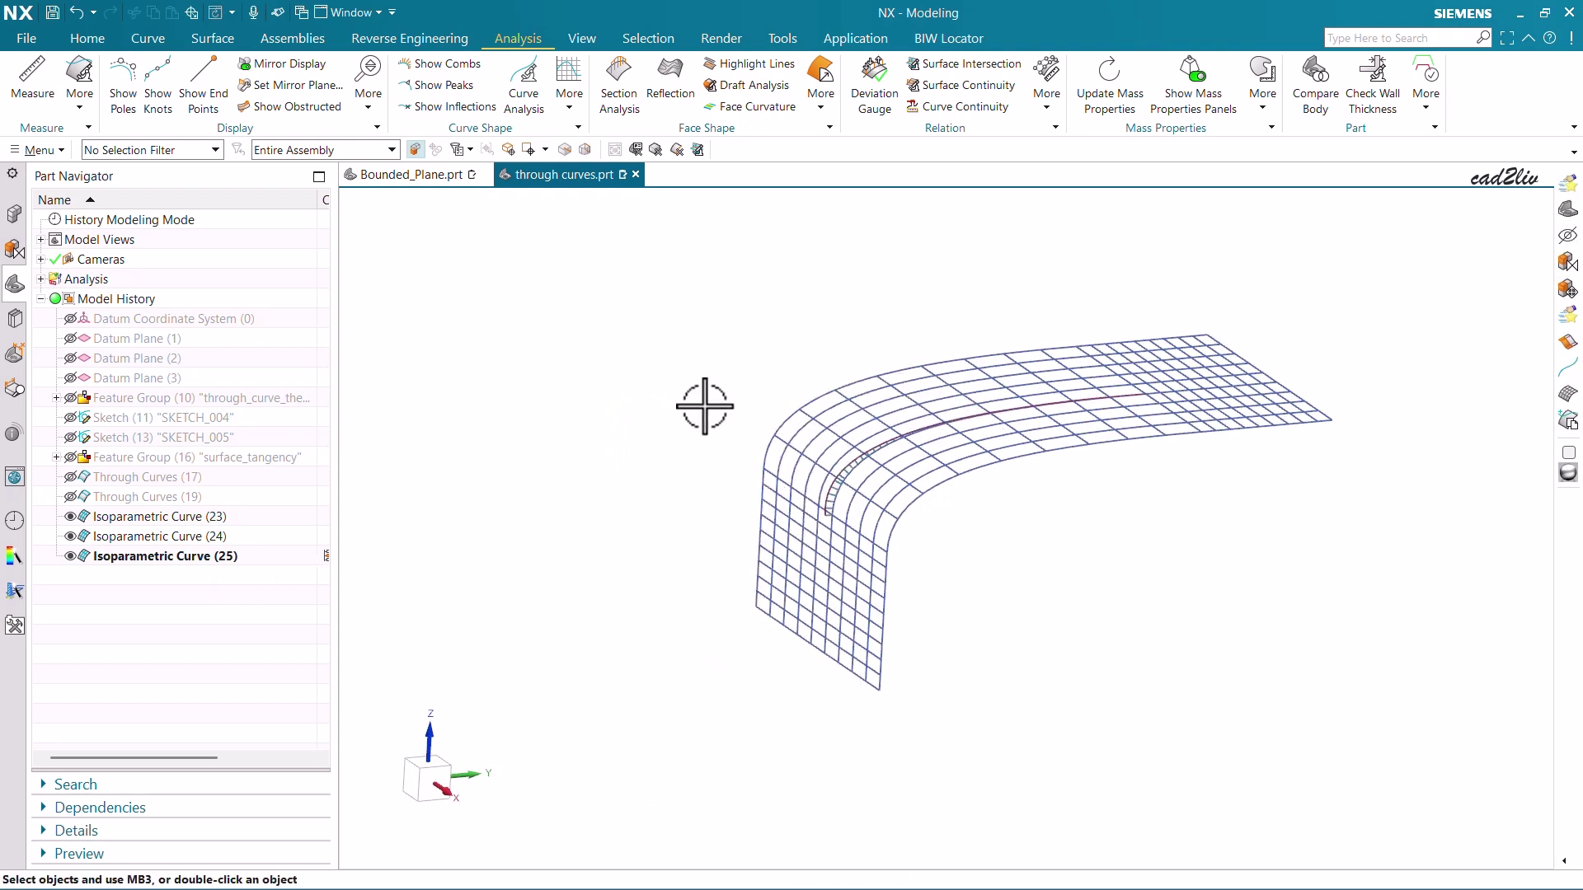
pyautogui.scroll(2, 705, 406)
pyautogui.scroll(-3, 601, 442)
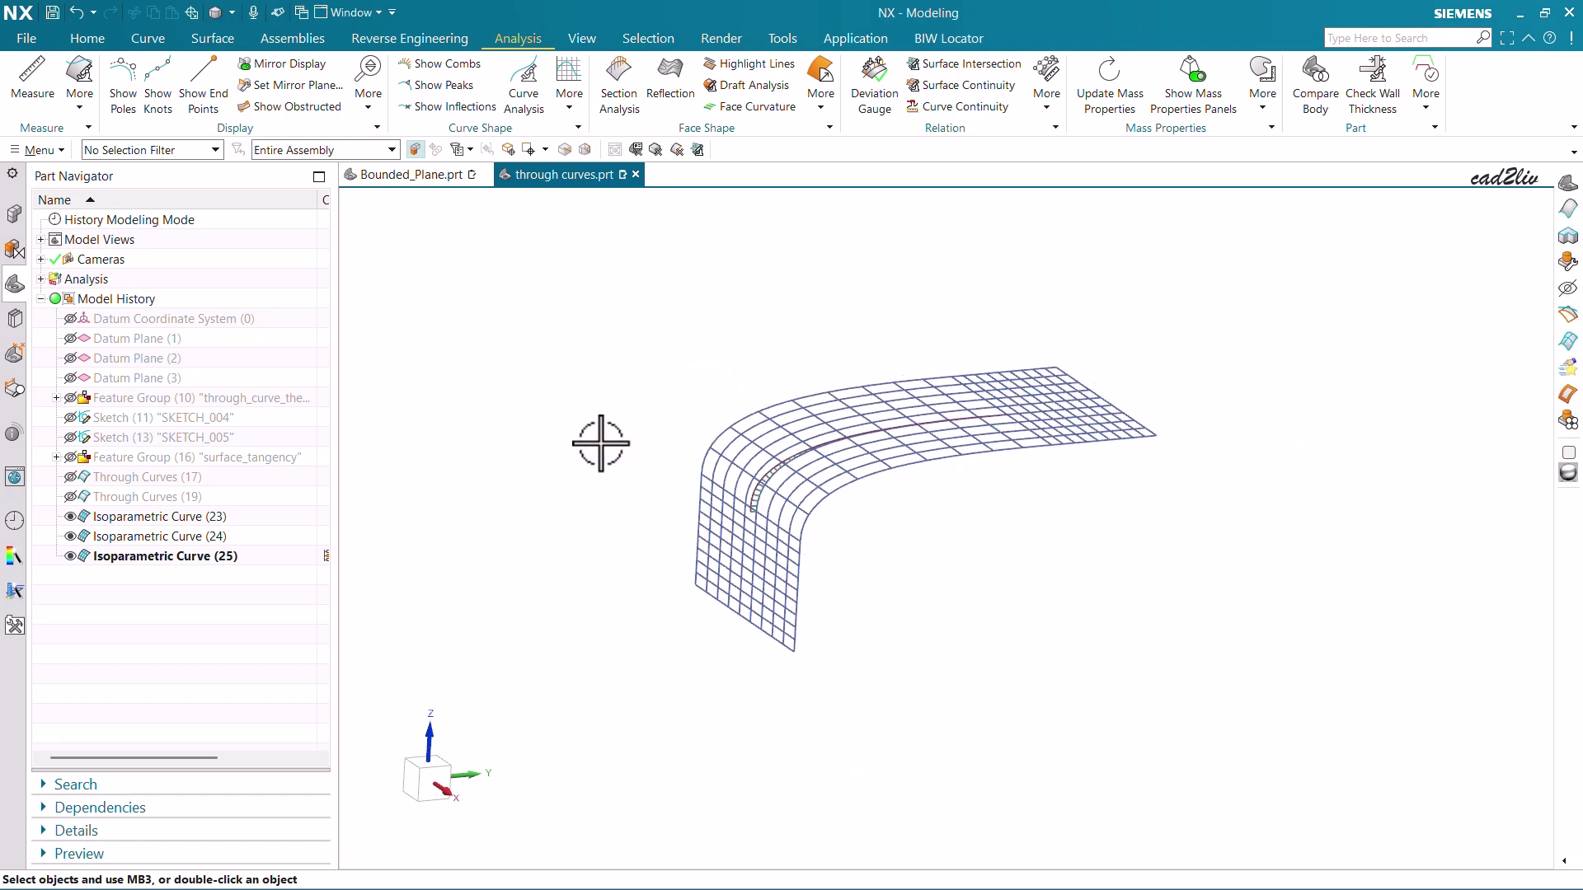
pyautogui.click(71, 476)
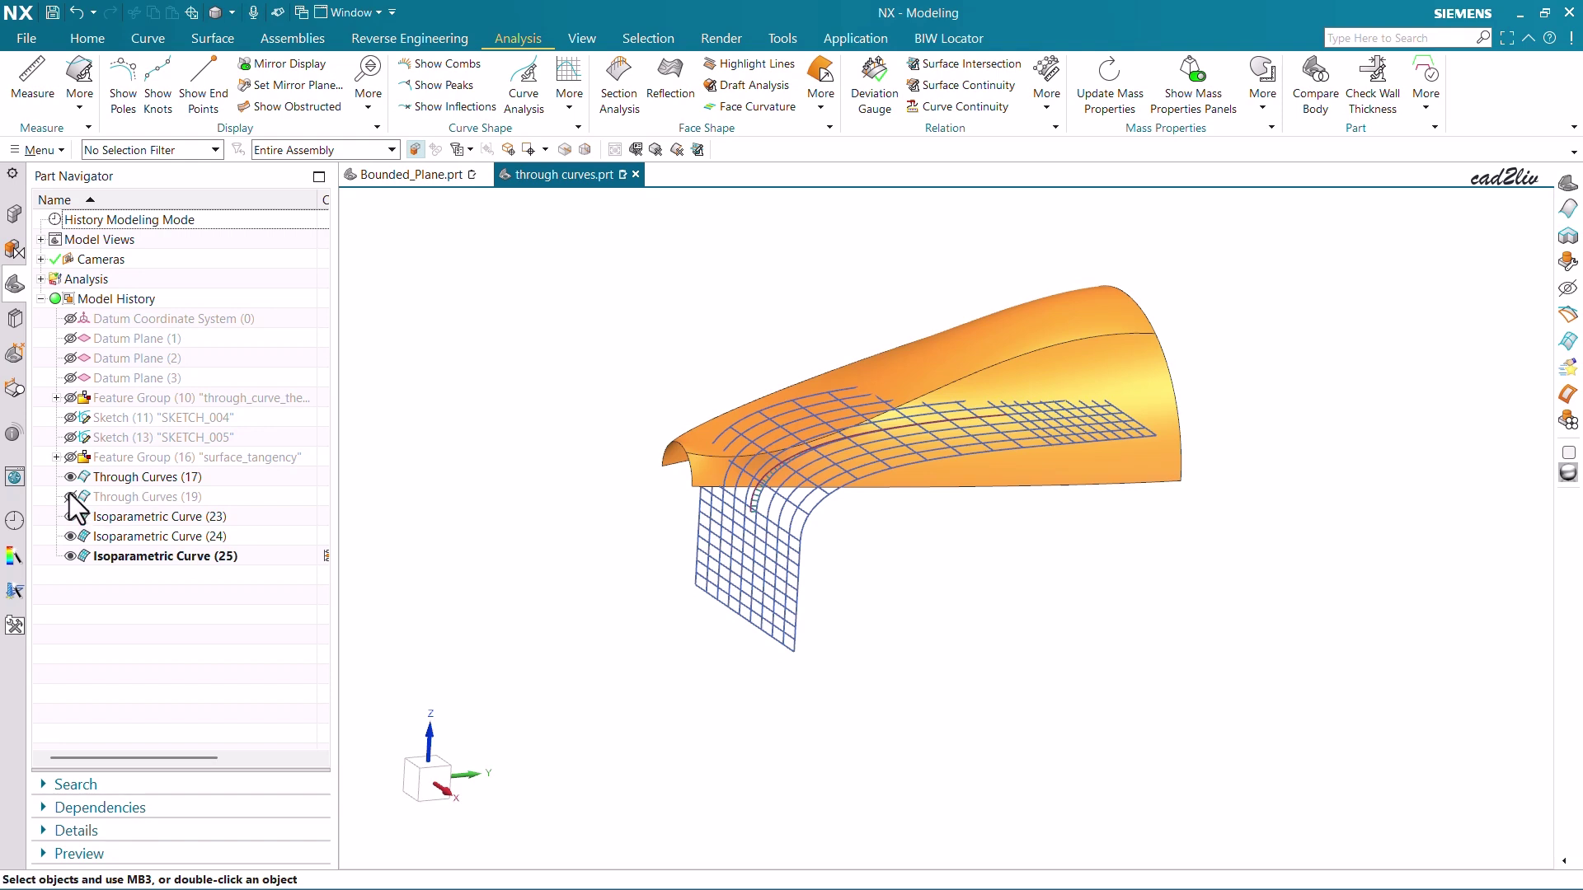
pyautogui.click(71, 477)
pyautogui.click(71, 496)
# - Change Through Curves (19) last section continuity to G0 (Position)
pyautogui.doubleClick(120, 497)
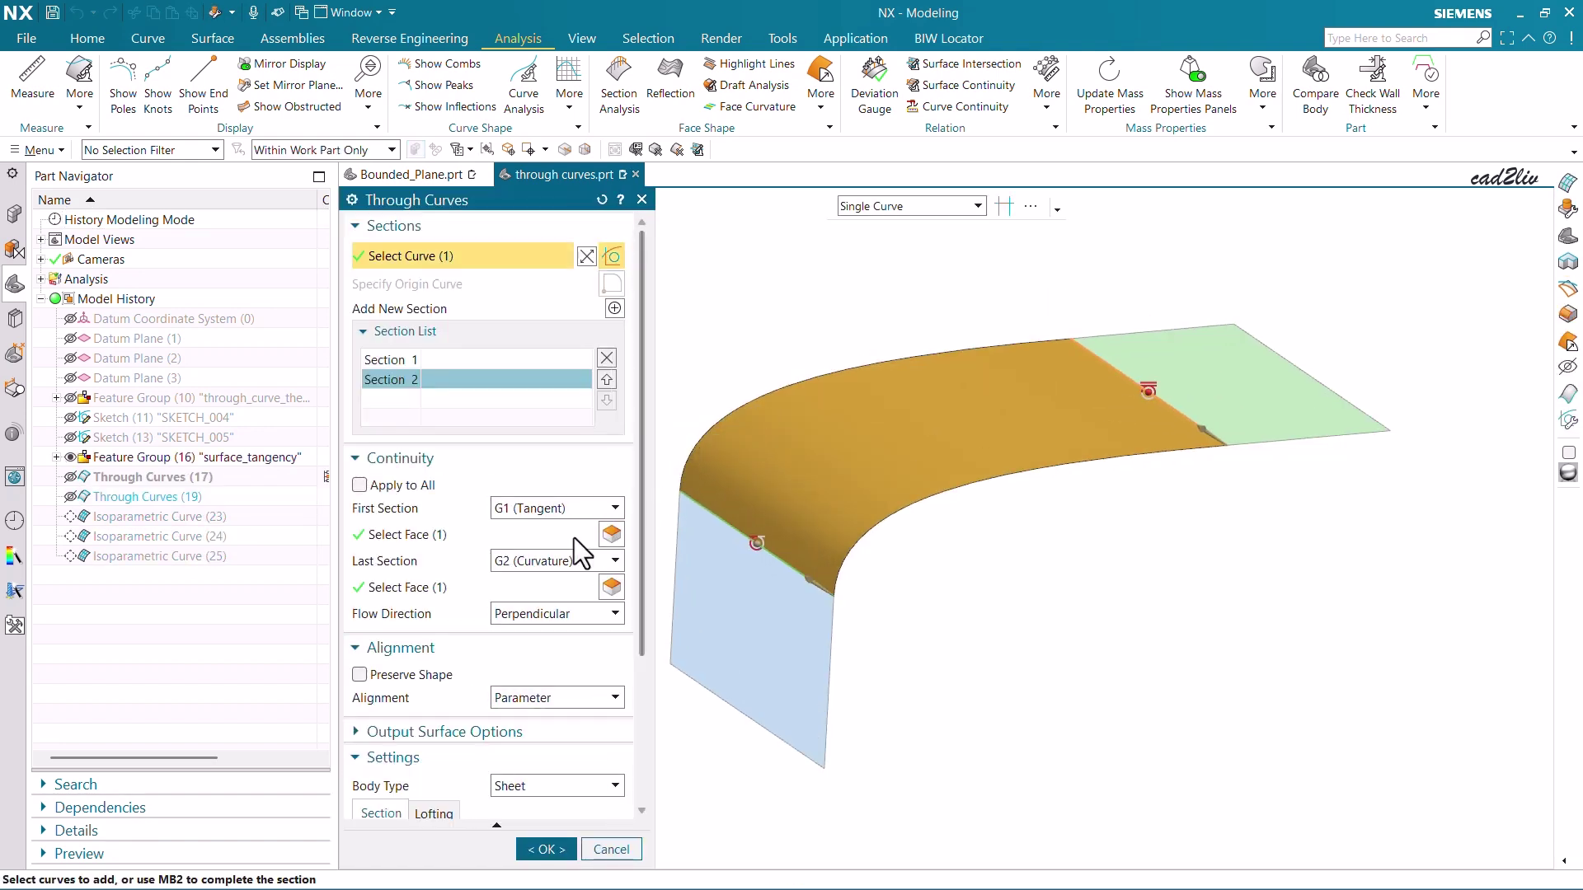
pyautogui.click(552, 559)
pyautogui.click(547, 582)
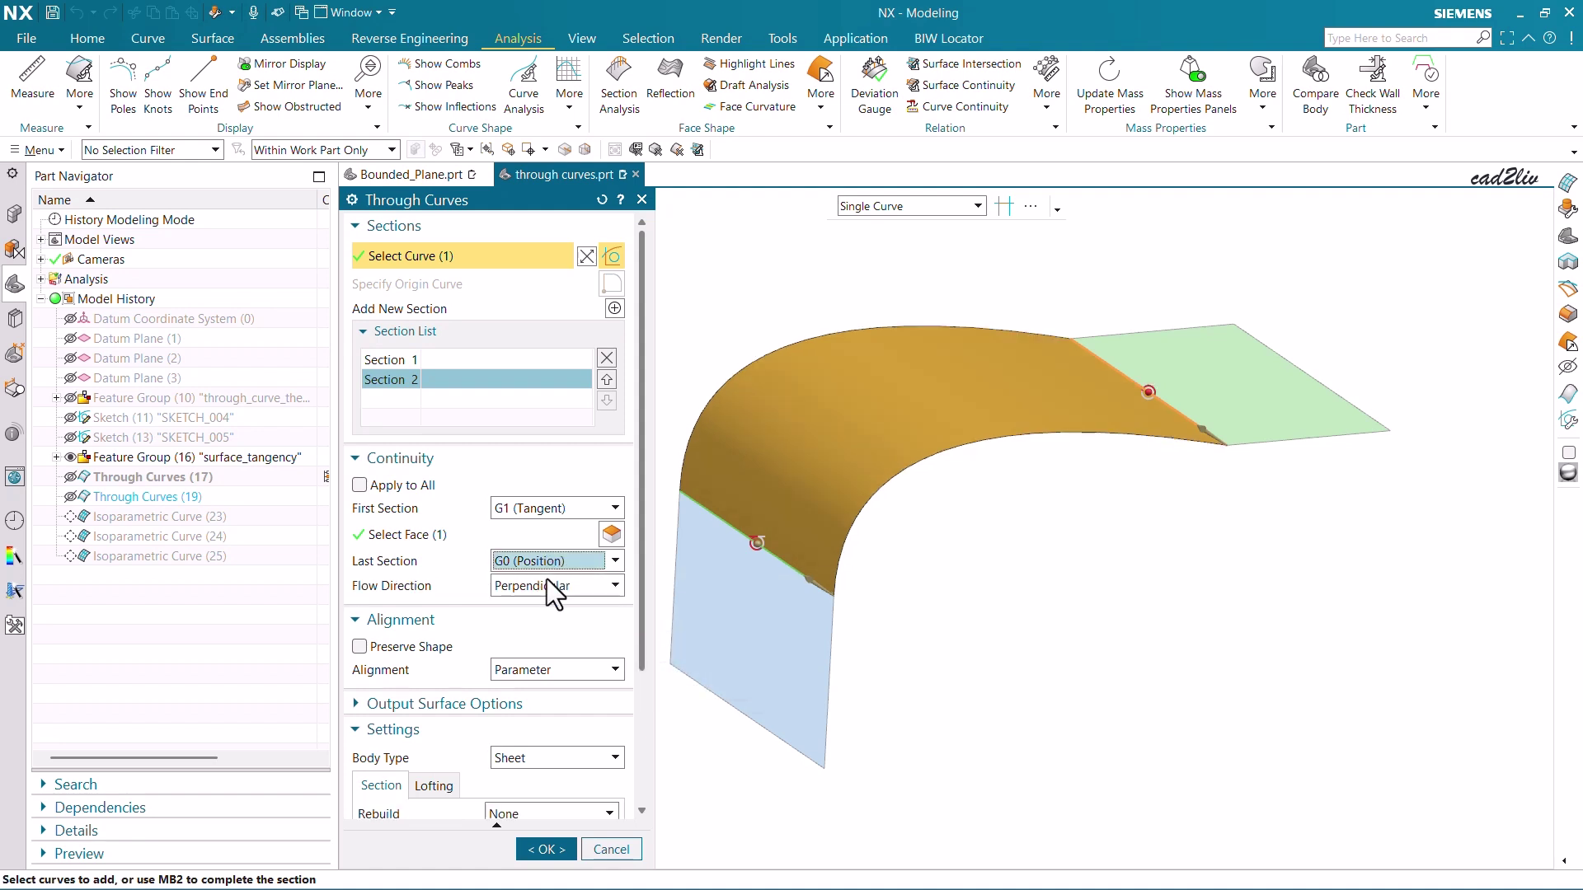
pyautogui.scroll(-2, 979, 369)
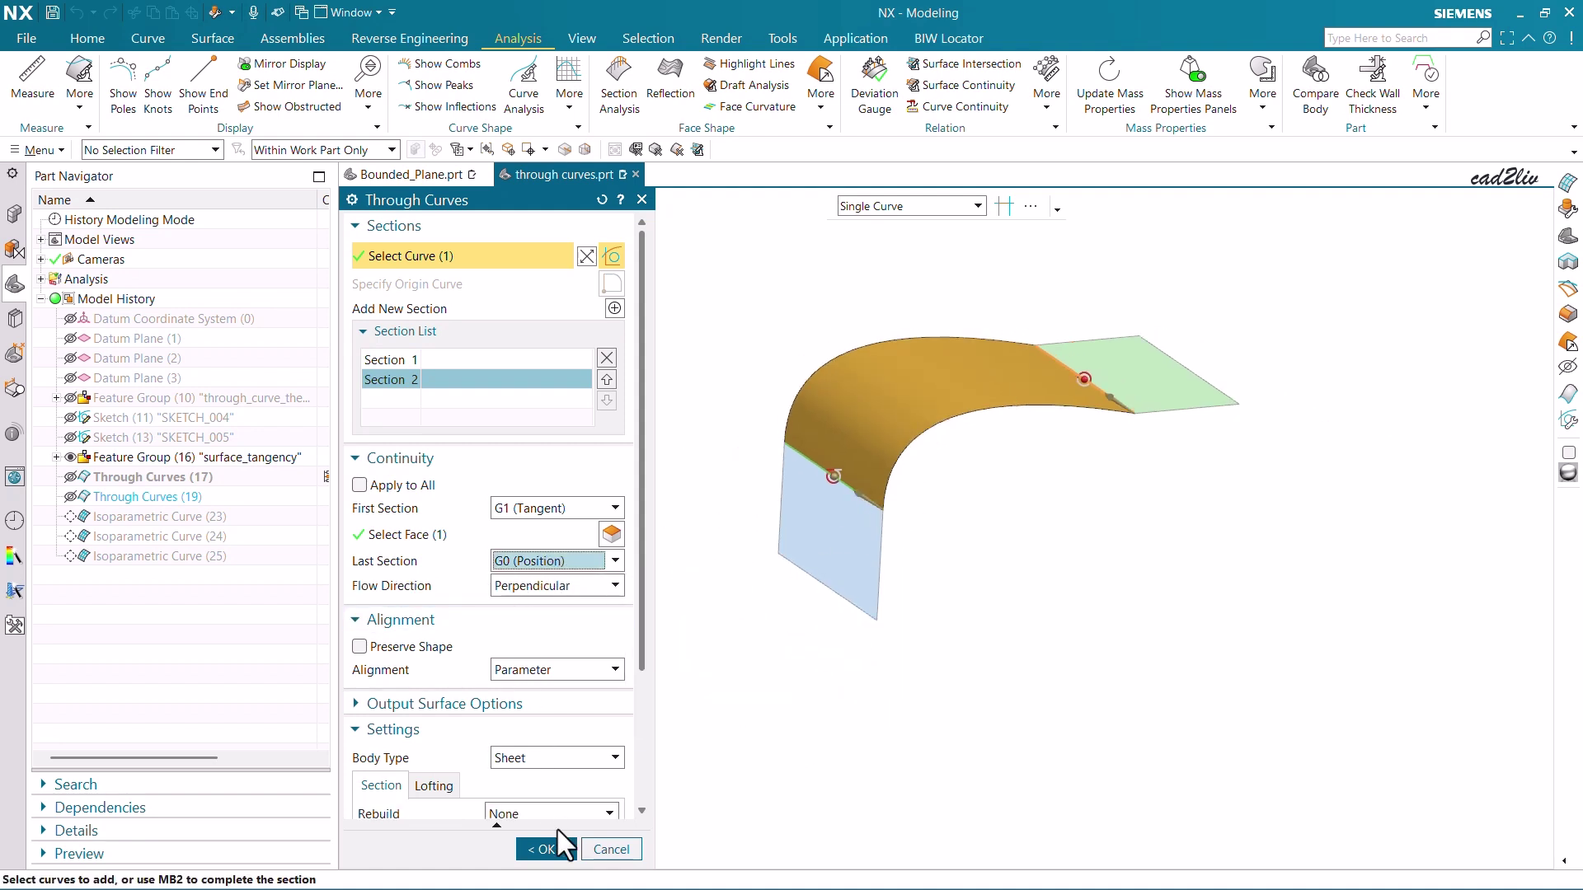
pyautogui.click(544, 849)
# - Check the rebuilt surface from a side view, then refresh it with Update Display
pyautogui.scroll(-2, 1026, 442)
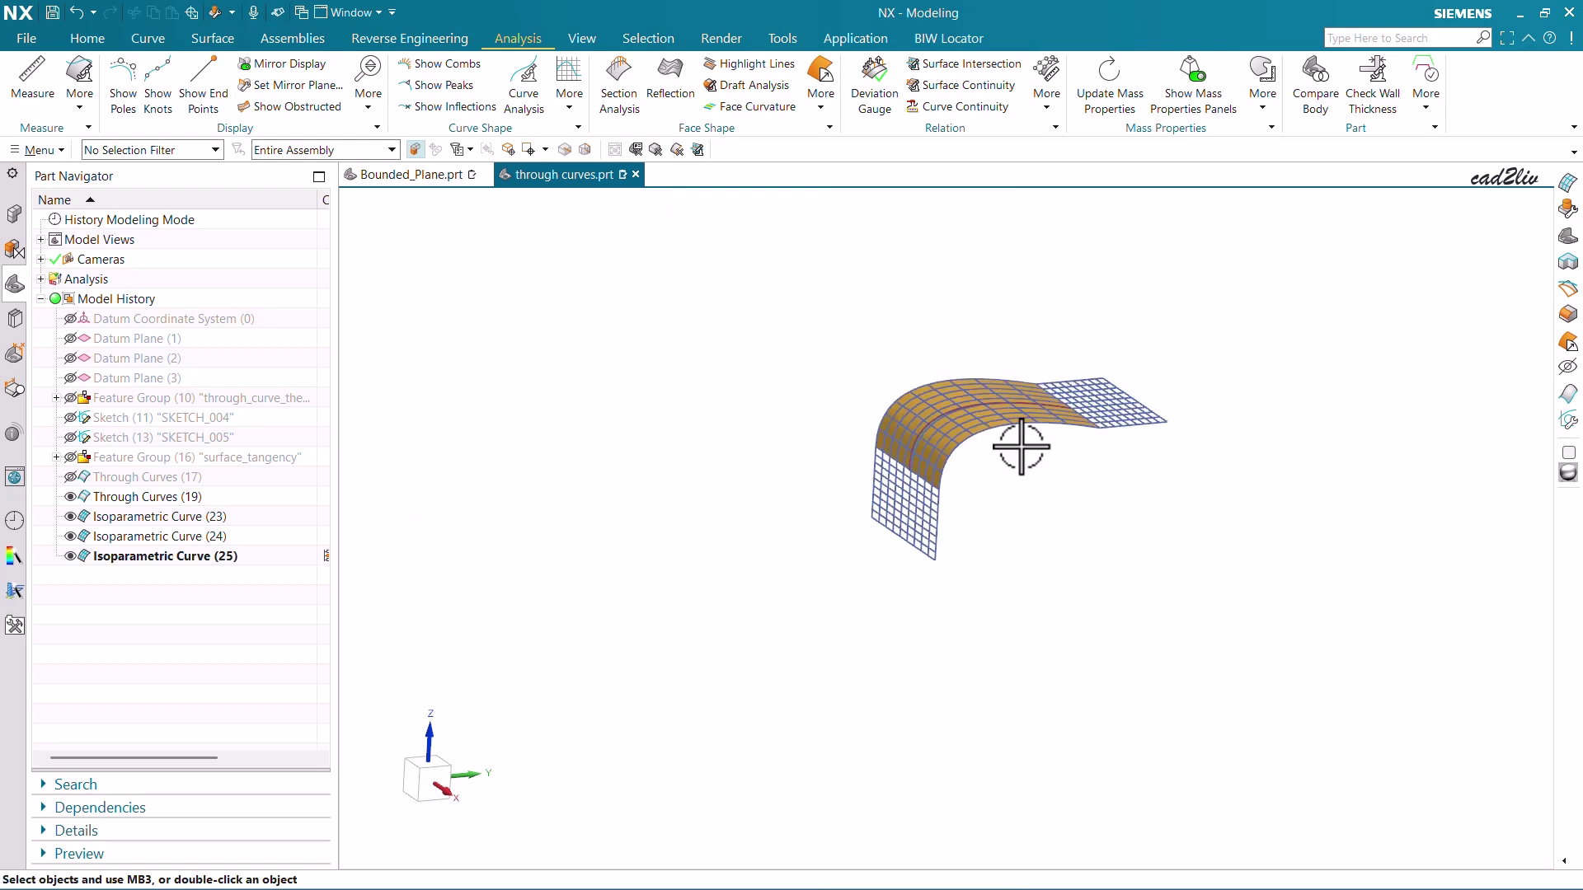
pyautogui.hotkey('ctrl', 'alt', 'r')
pyautogui.scroll(5, 979, 406)
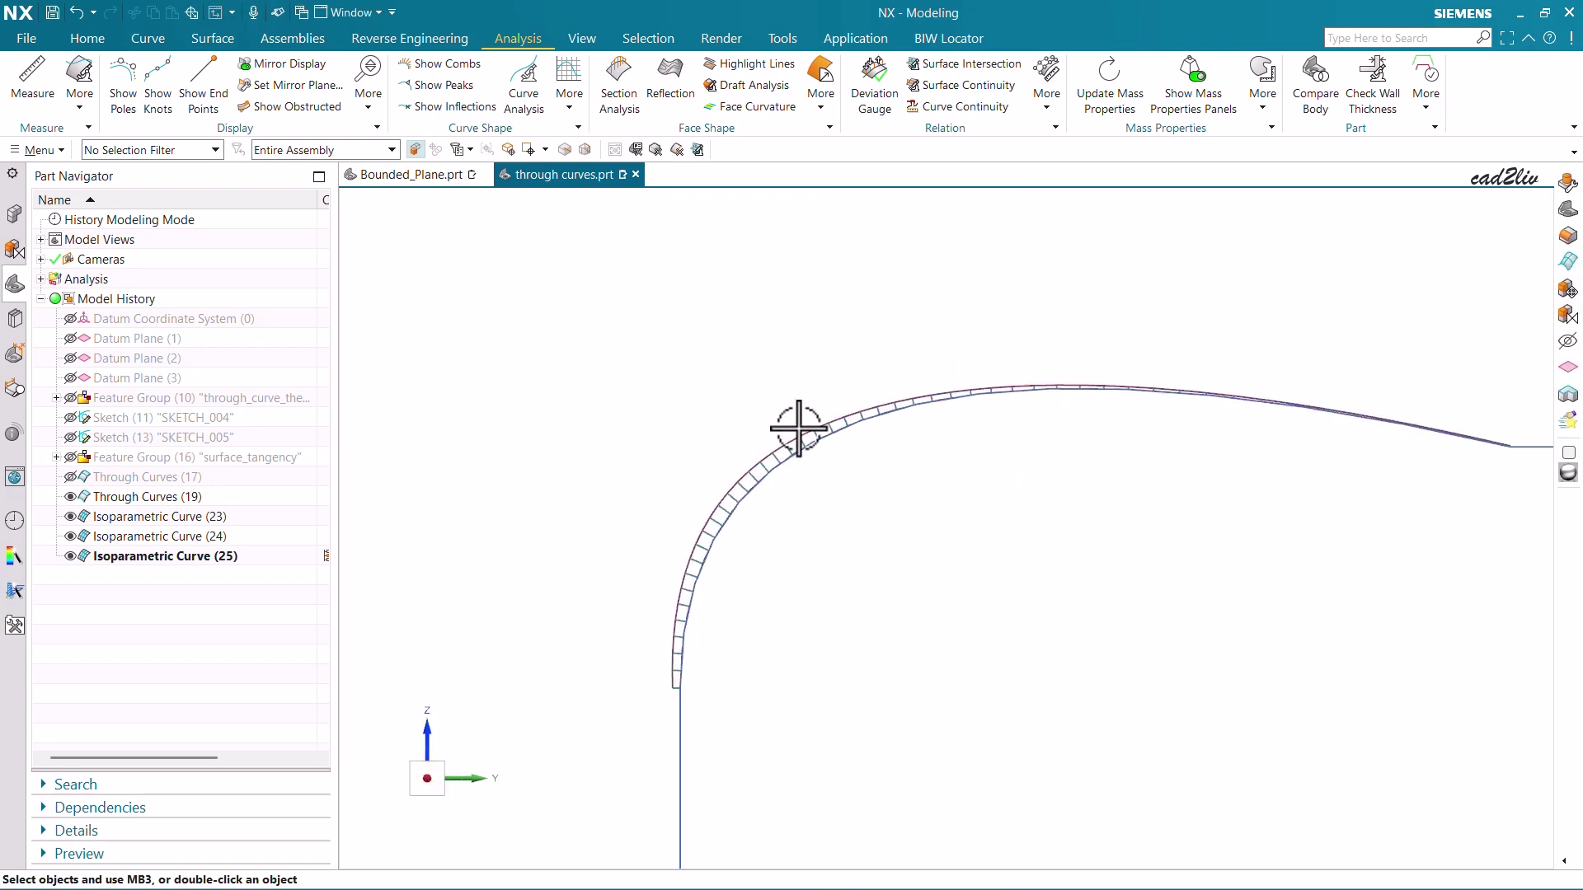
pyautogui.moveTo(801, 434); pyautogui.dragTo(830, 470, button='middle')
pyautogui.scroll(-2, 756, 349)
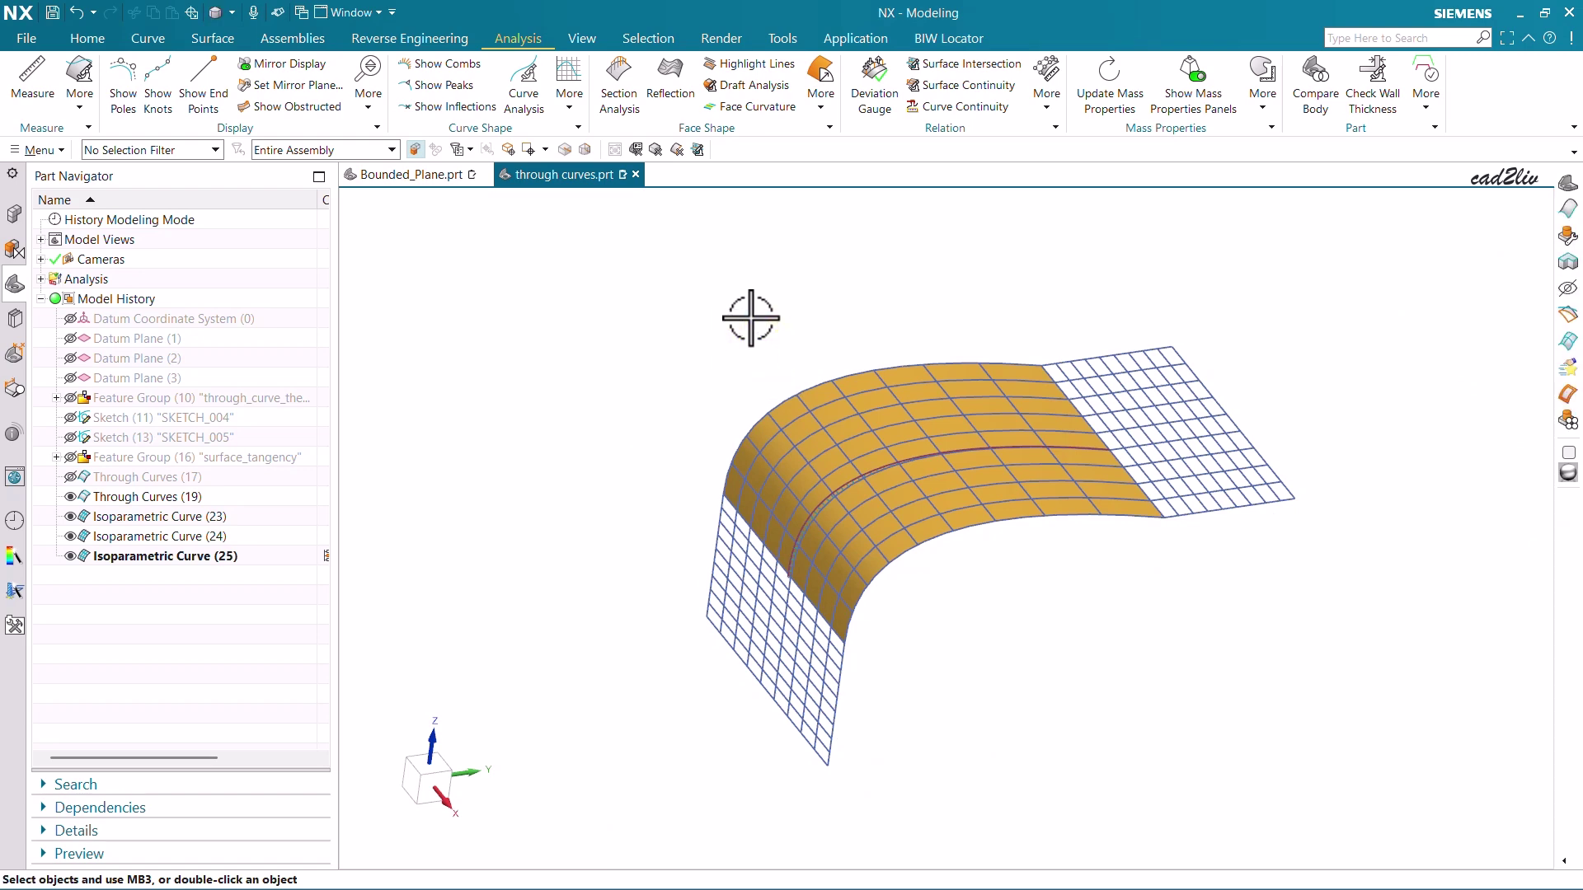
pyautogui.rightClick(751, 319)
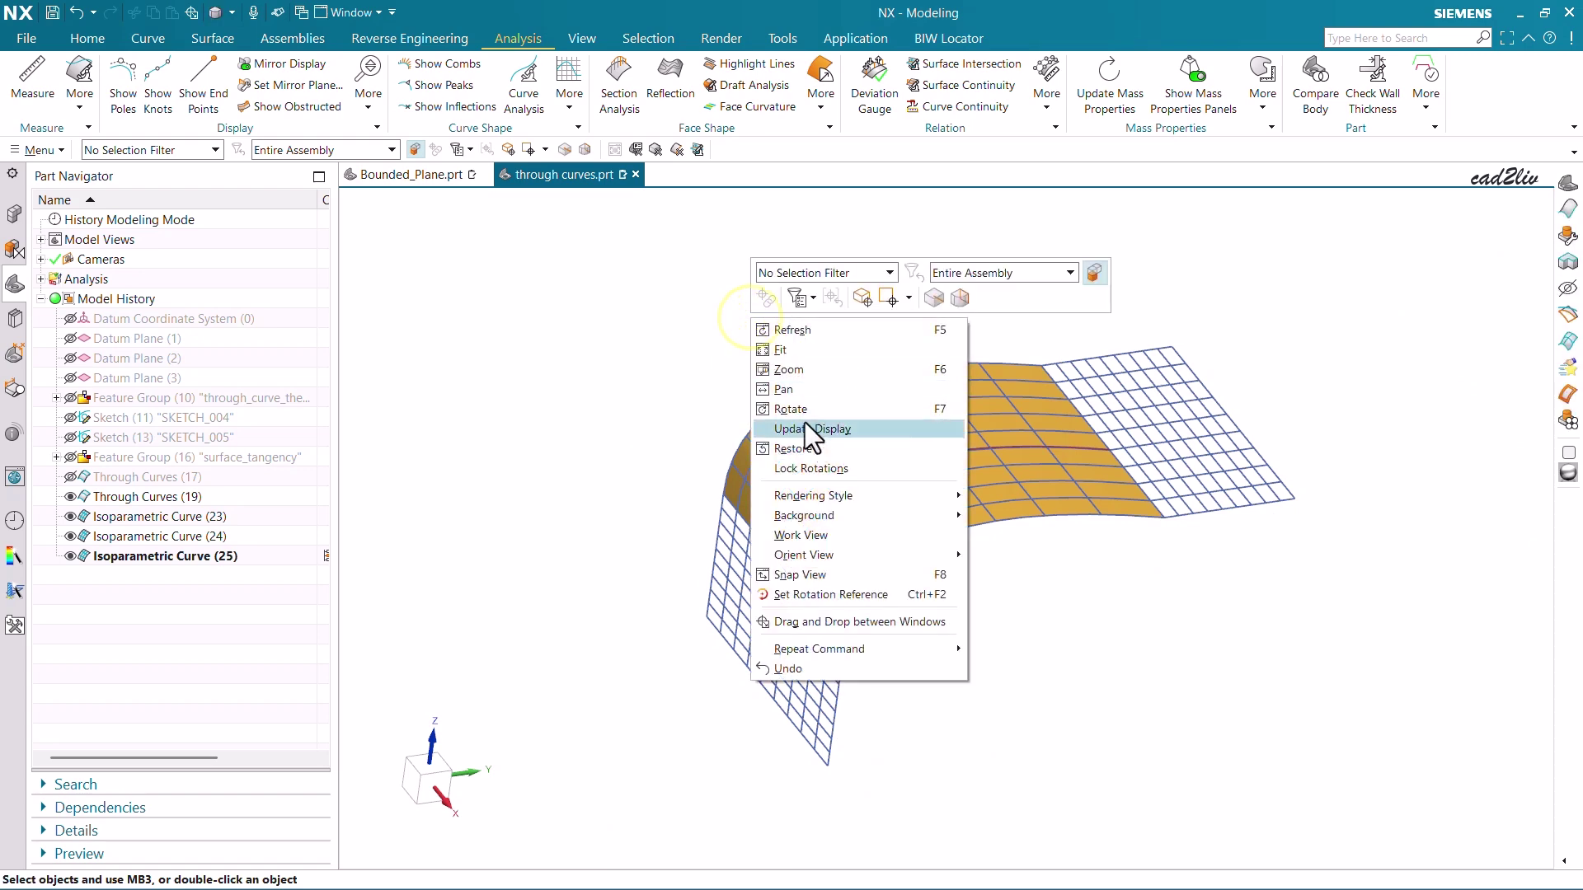
pyautogui.click(805, 422)
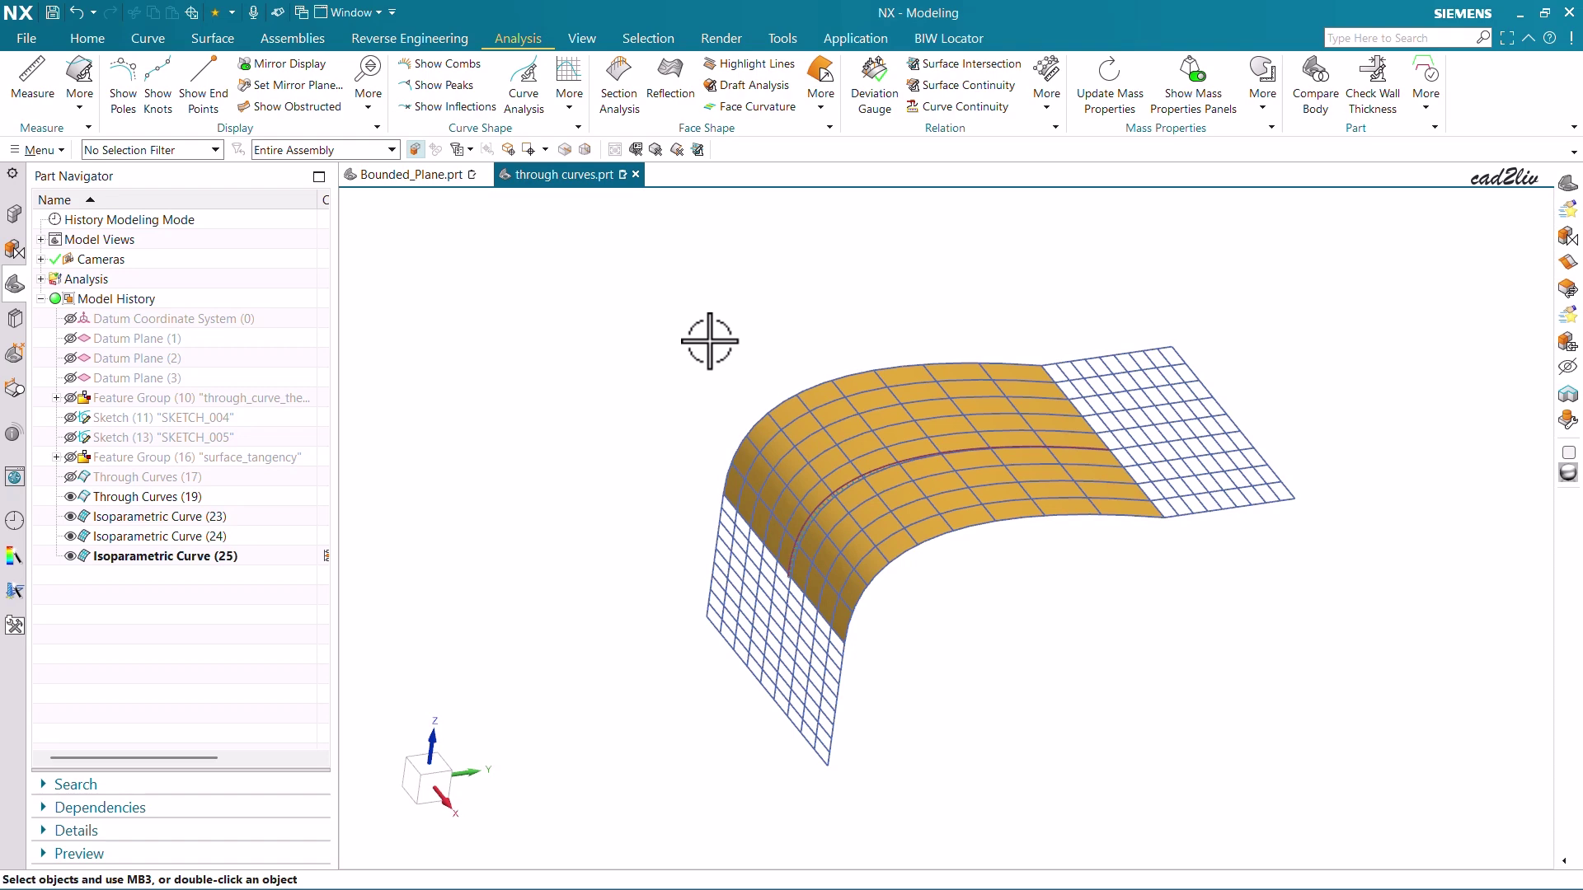
# - Start a curvature analysis on the isoparametric curve and view it from the Right
pyautogui.click(525, 91)
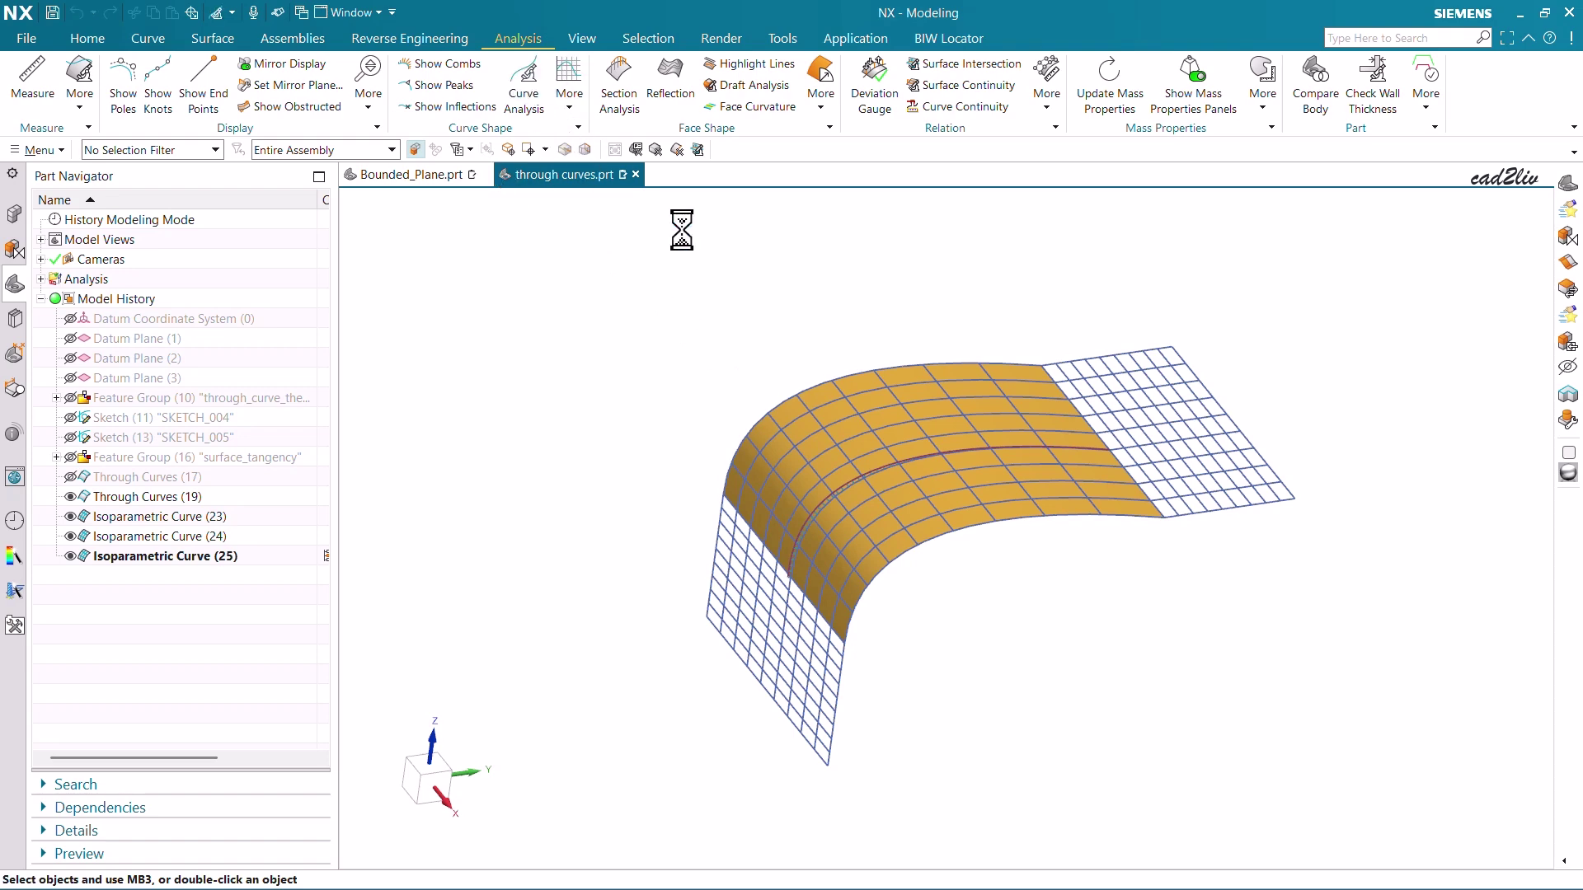
pyautogui.scroll(5, 836, 508)
pyautogui.click(837, 509)
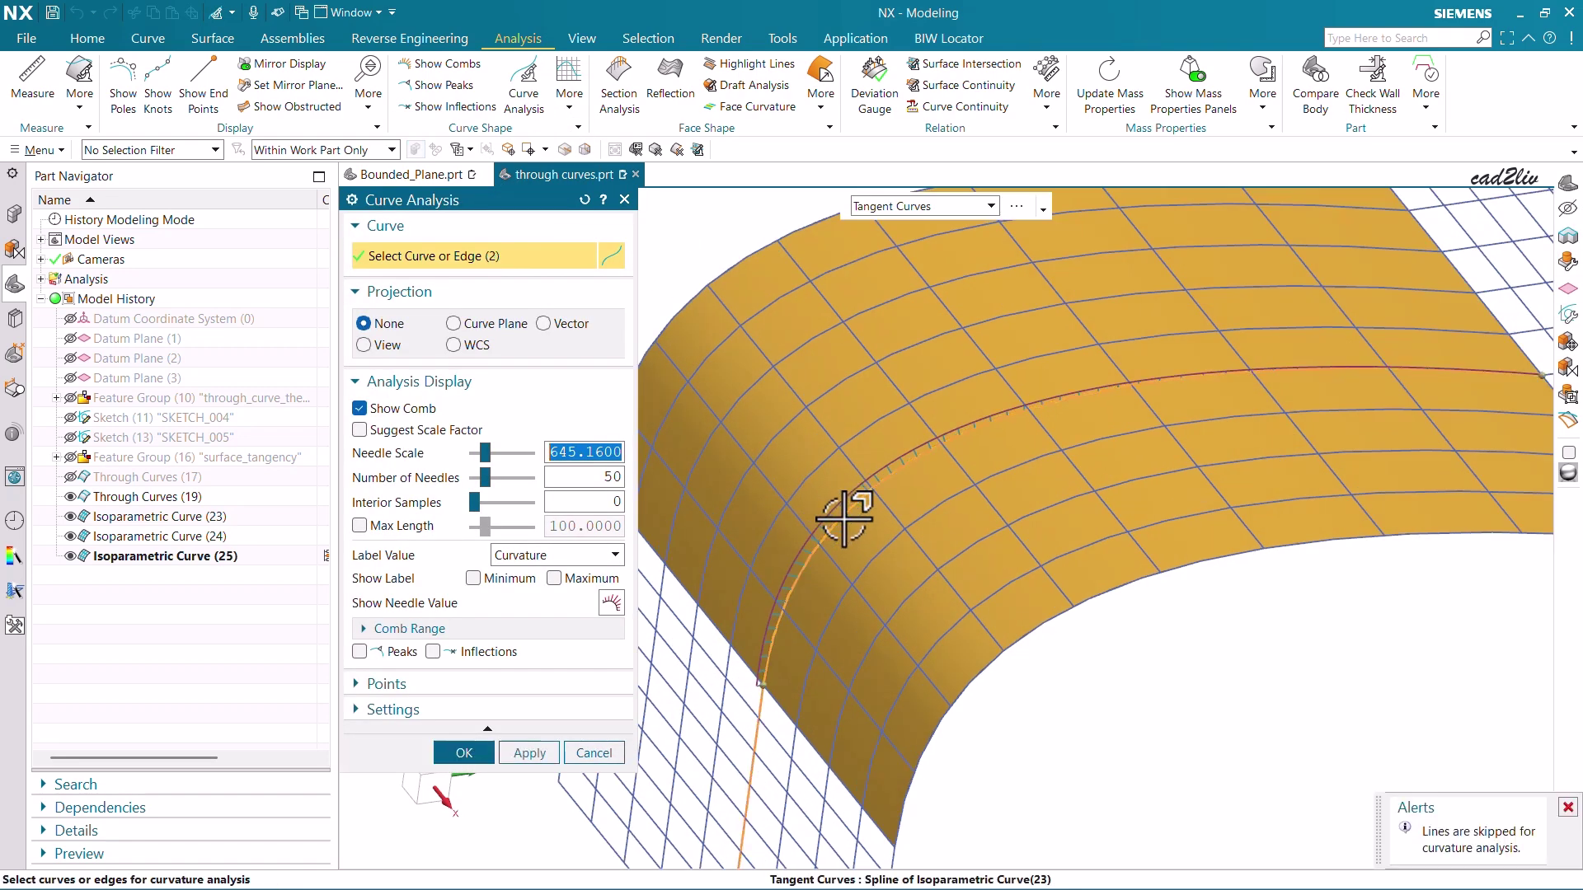
pyautogui.scroll(-3, 831, 472)
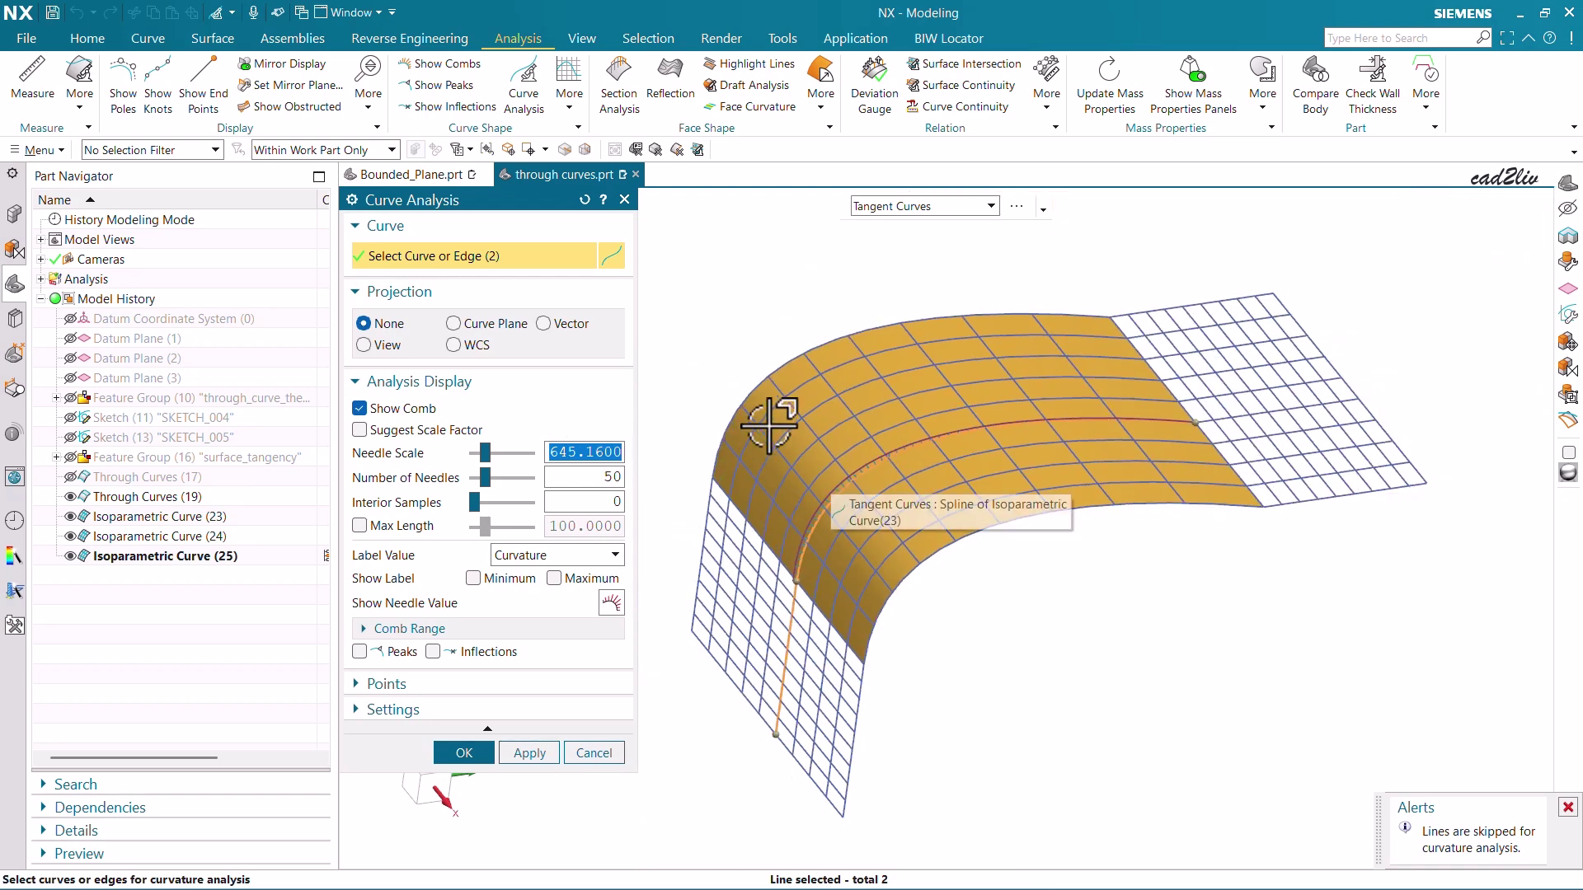
pyautogui.hotkey('ctrl', 'alt', 'r')
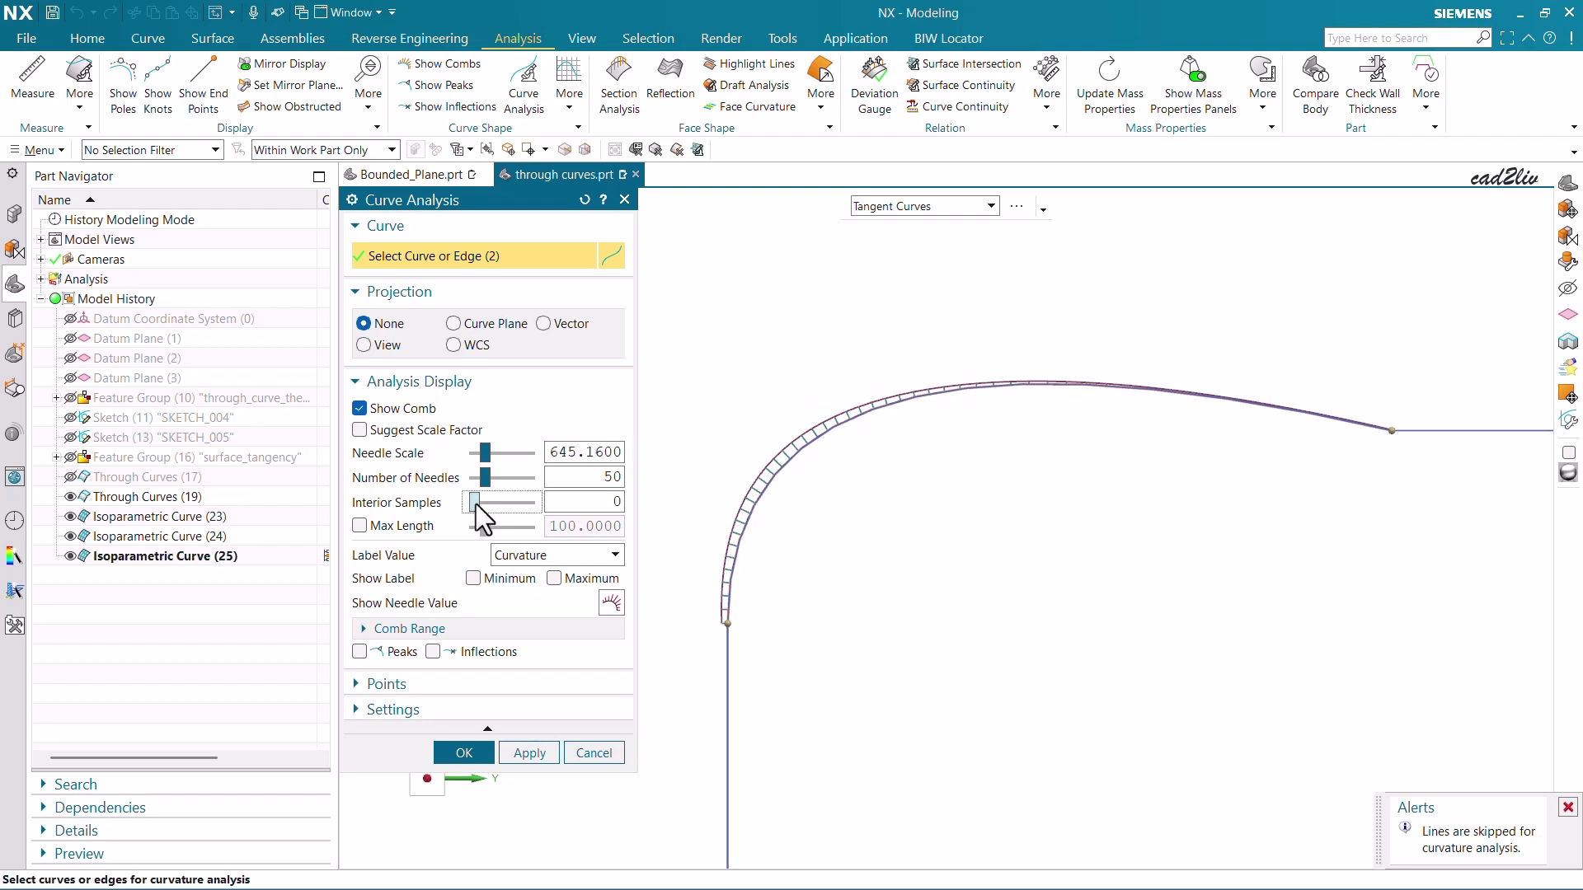
# - Adjust the comb density and apply the suggested scale factor of 15035.06
pyautogui.moveTo(475, 506); pyautogui.dragTo(557, 454)
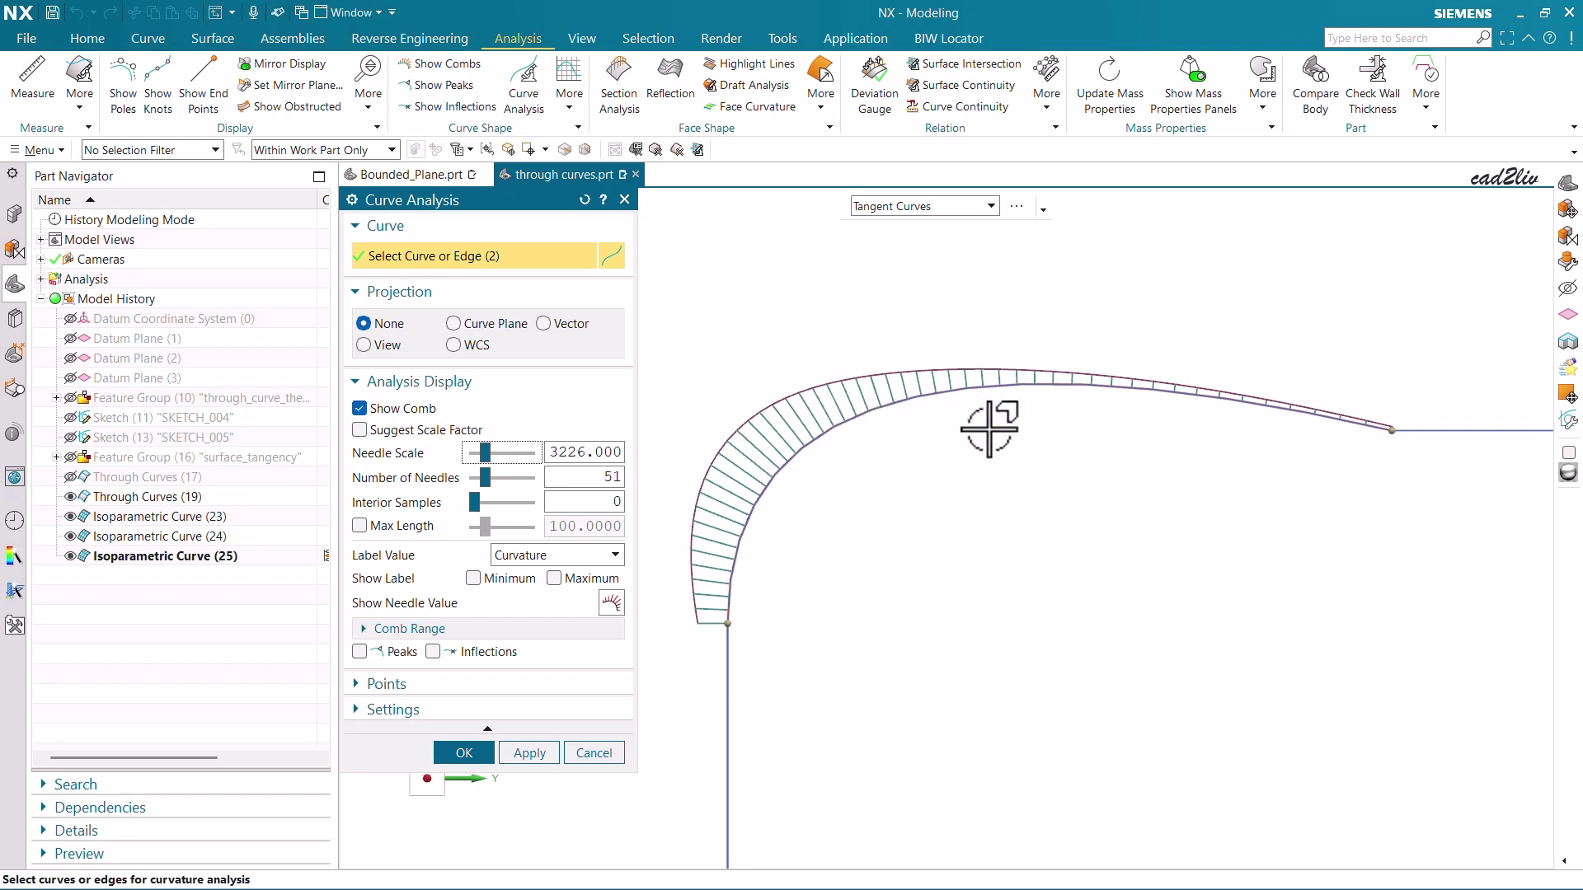
pyautogui.scroll(-3, 993, 425)
pyautogui.click(381, 427)
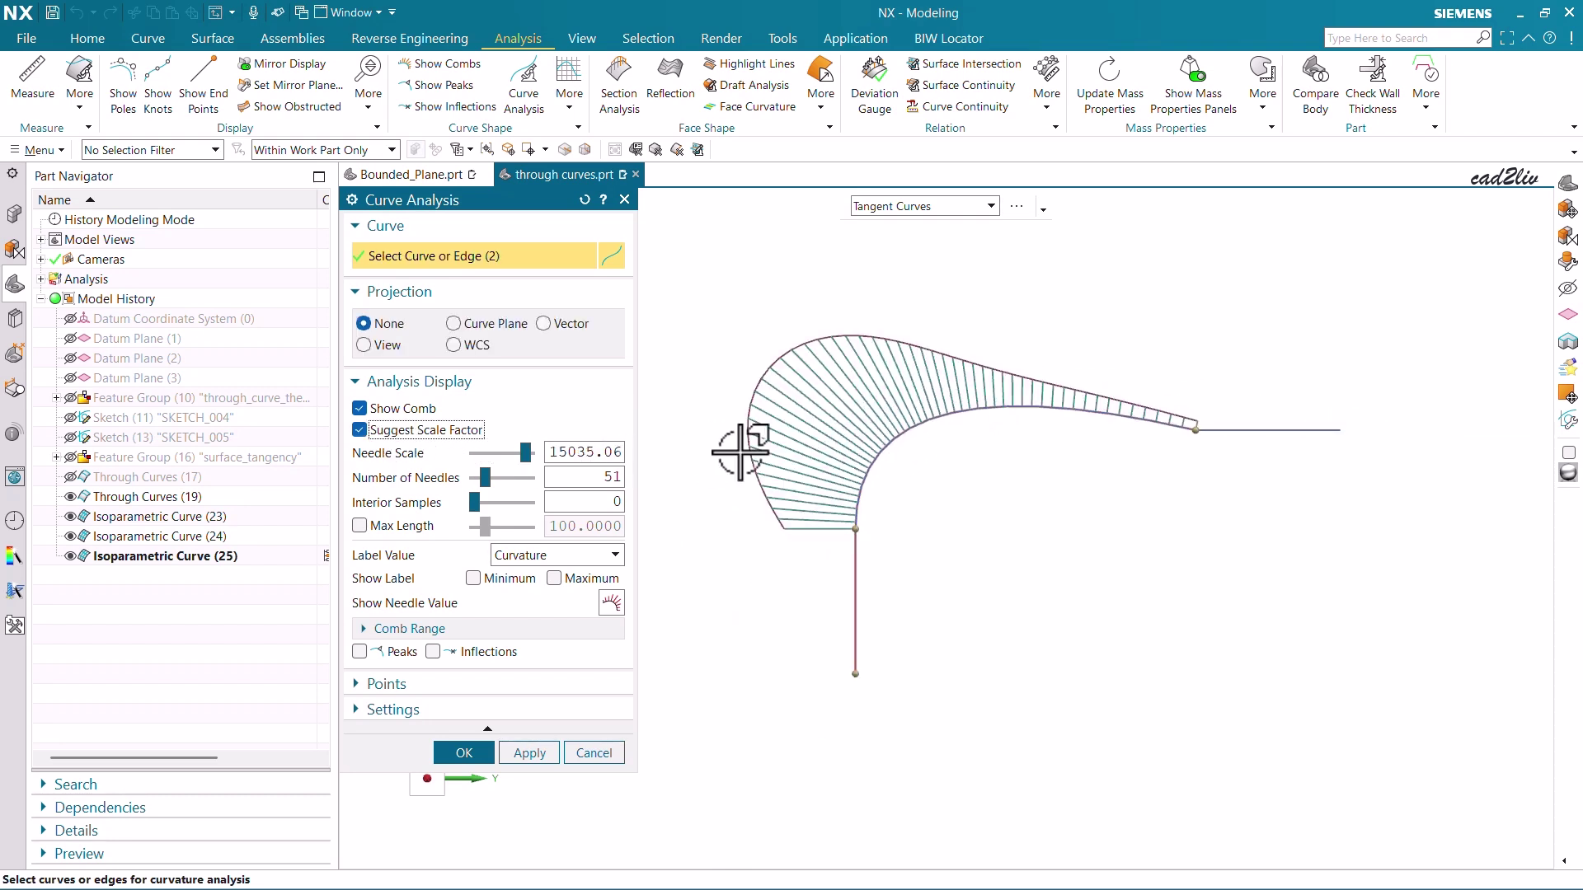
pyautogui.scroll(-1, 857, 433)
pyautogui.scroll(1, 864, 429)
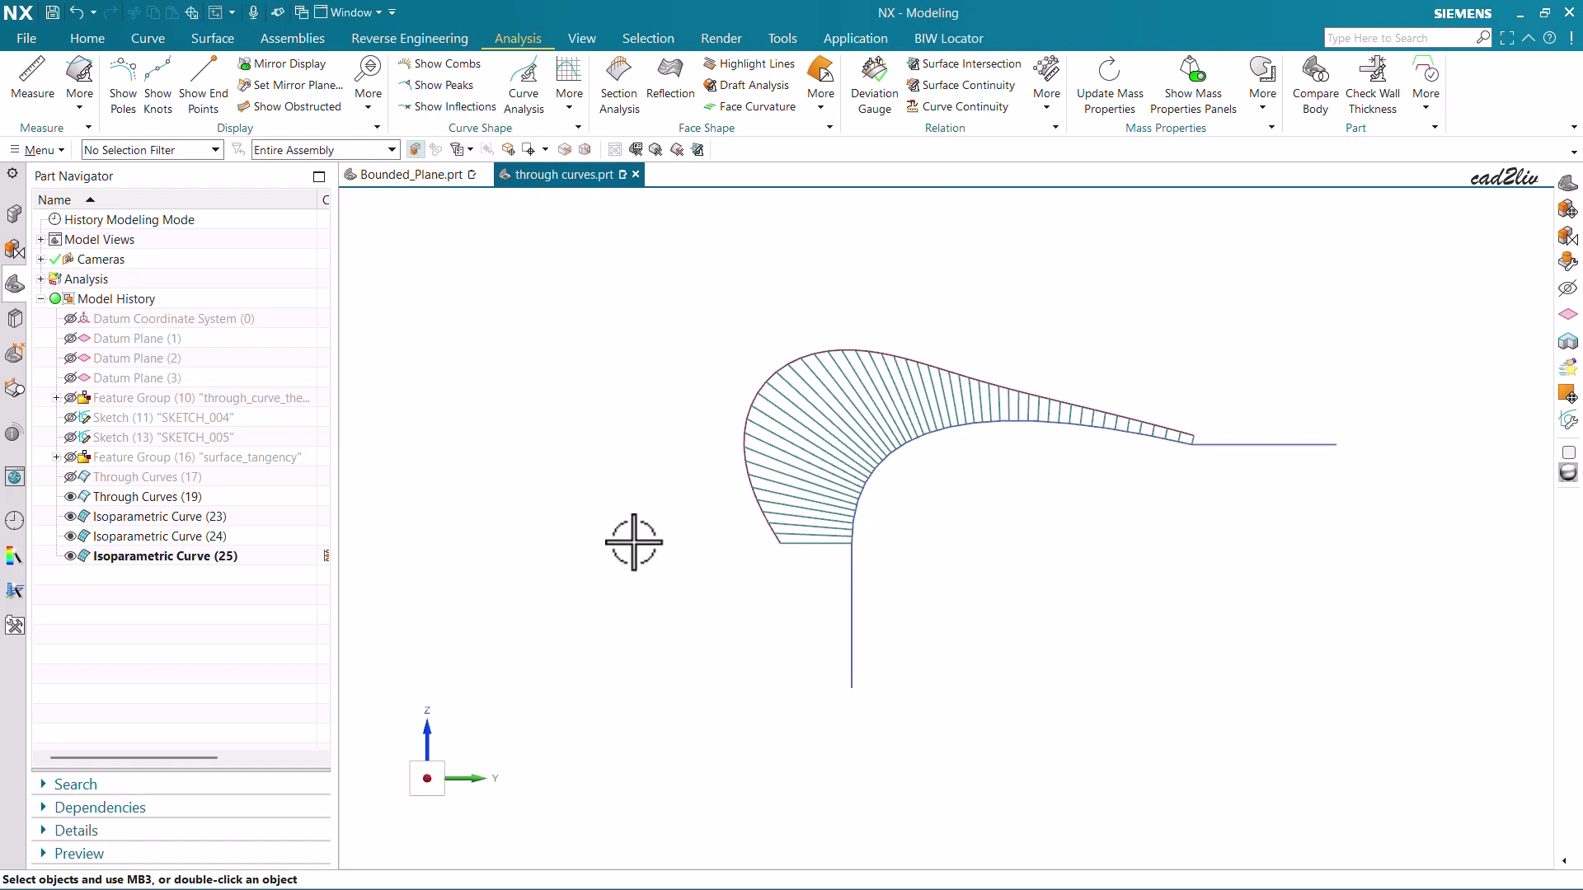
pyautogui.moveTo(636, 537); pyautogui.dragTo(685, 577, button='middle')
# - Set Through Curves (19) last section to G2 (Curvature) against the green face
pyautogui.doubleClick(150, 501)
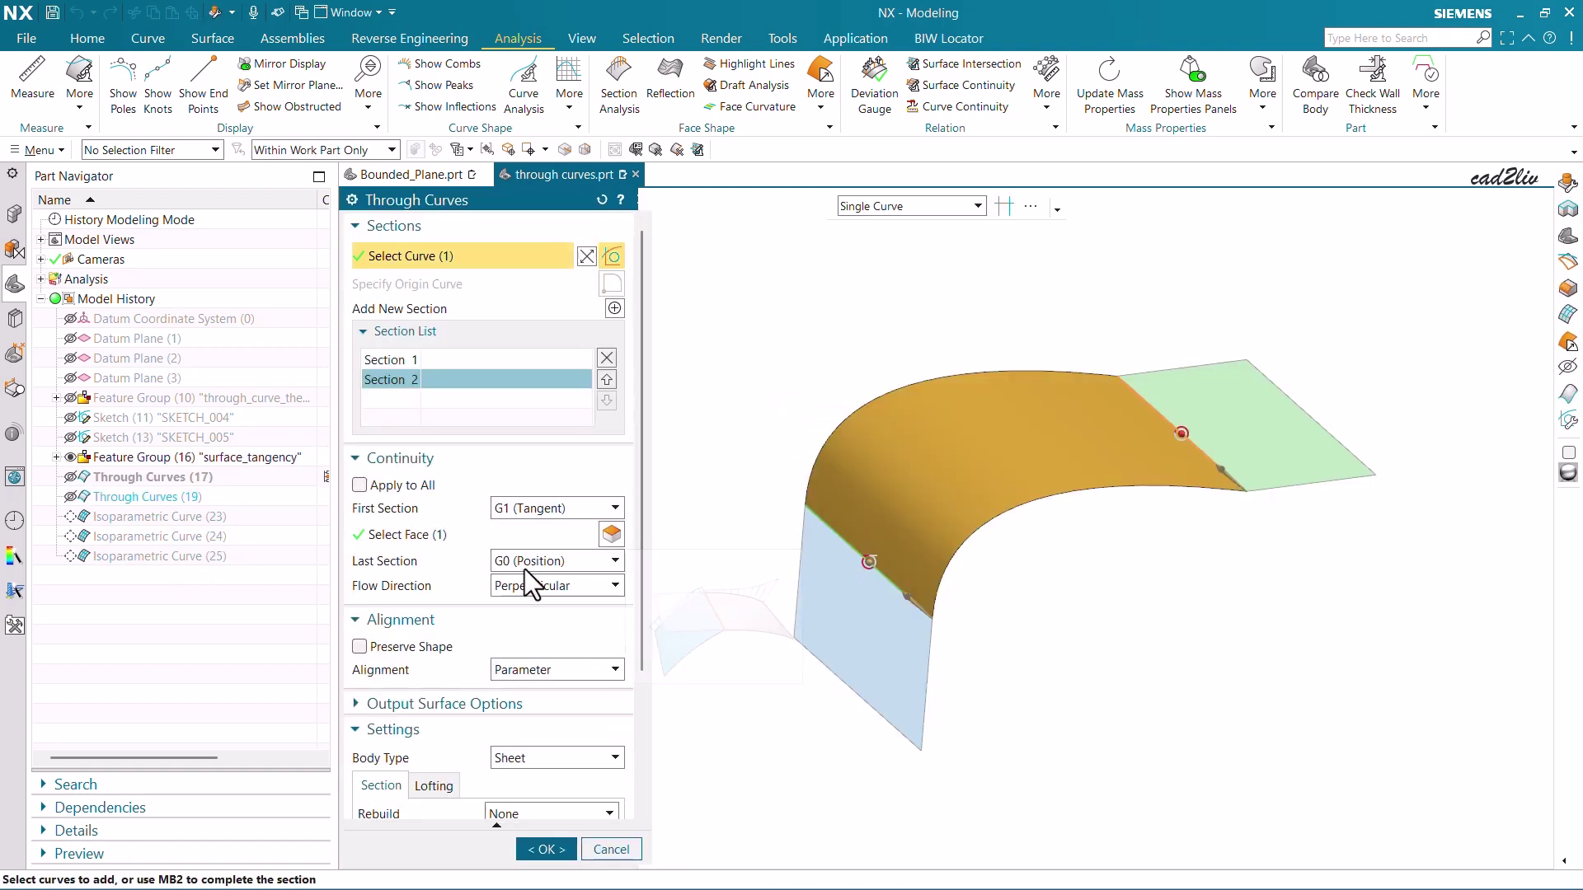
pyautogui.click(525, 568)
pyautogui.click(526, 616)
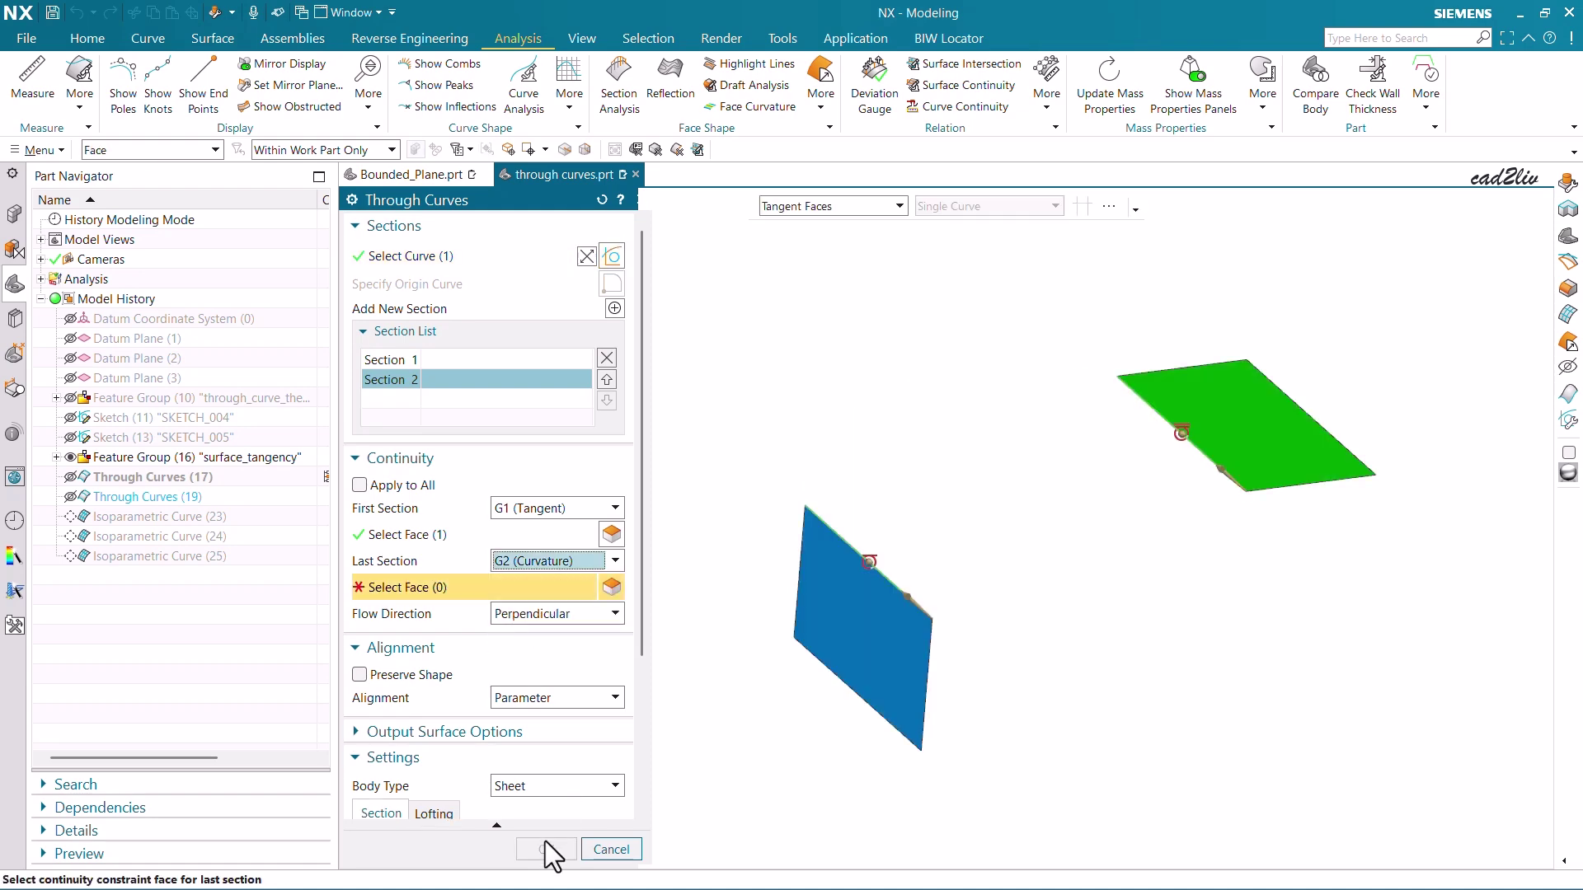
pyautogui.click(1302, 456)
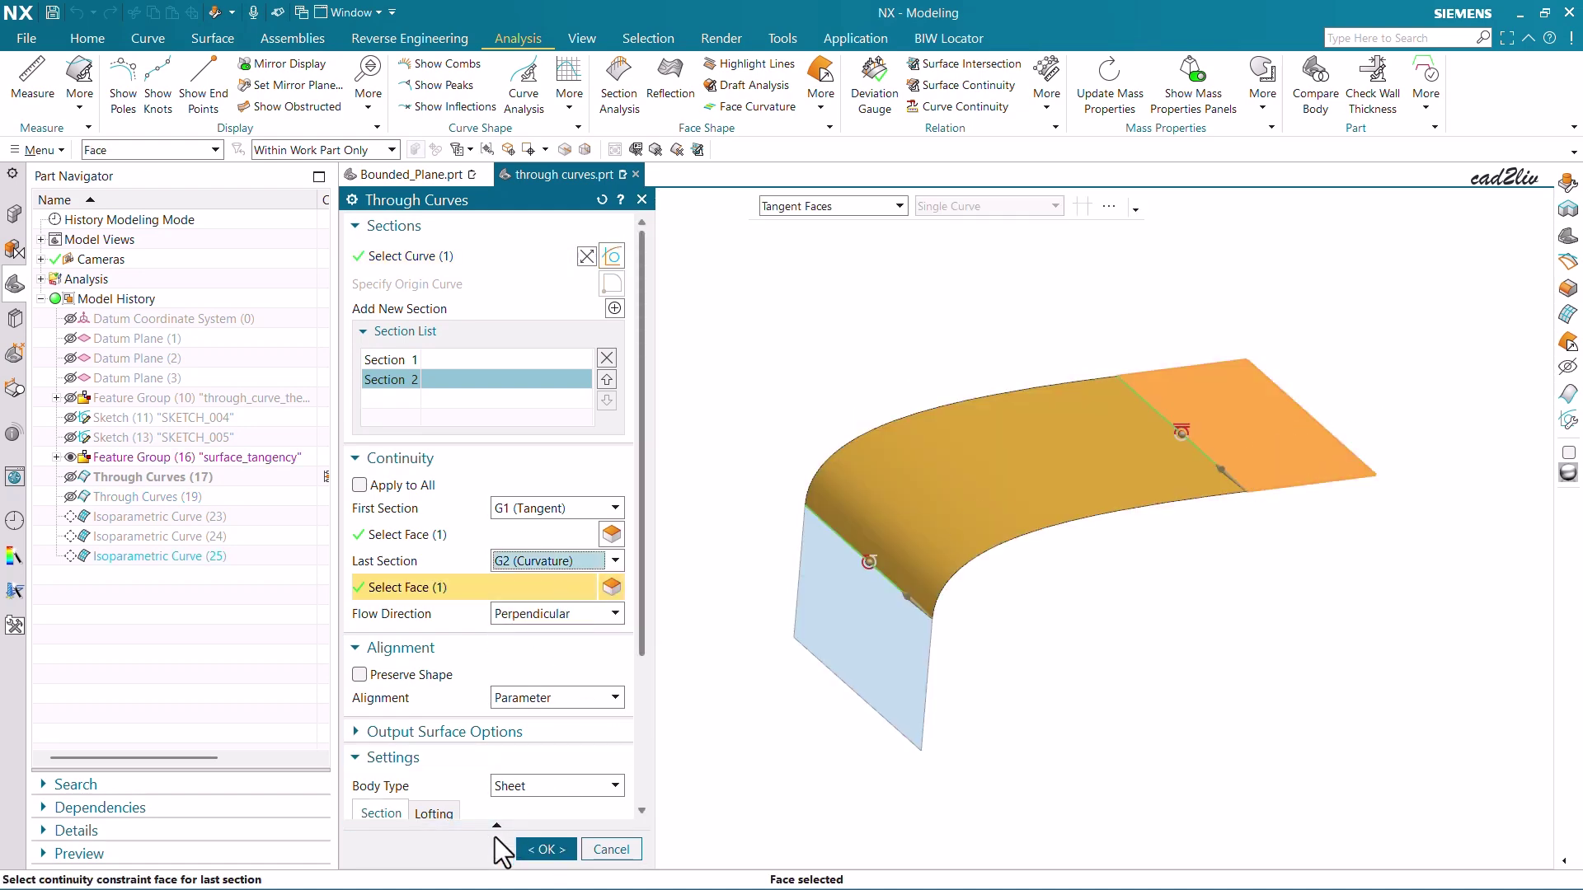
pyautogui.click(537, 849)
# - Inspect the smoothly tapering comb edge-on and reopen Through Curves (19)
pyautogui.moveTo(837, 654); pyautogui.dragTo(1001, 540, button='middle')
pyautogui.scroll(2, 1002, 540)
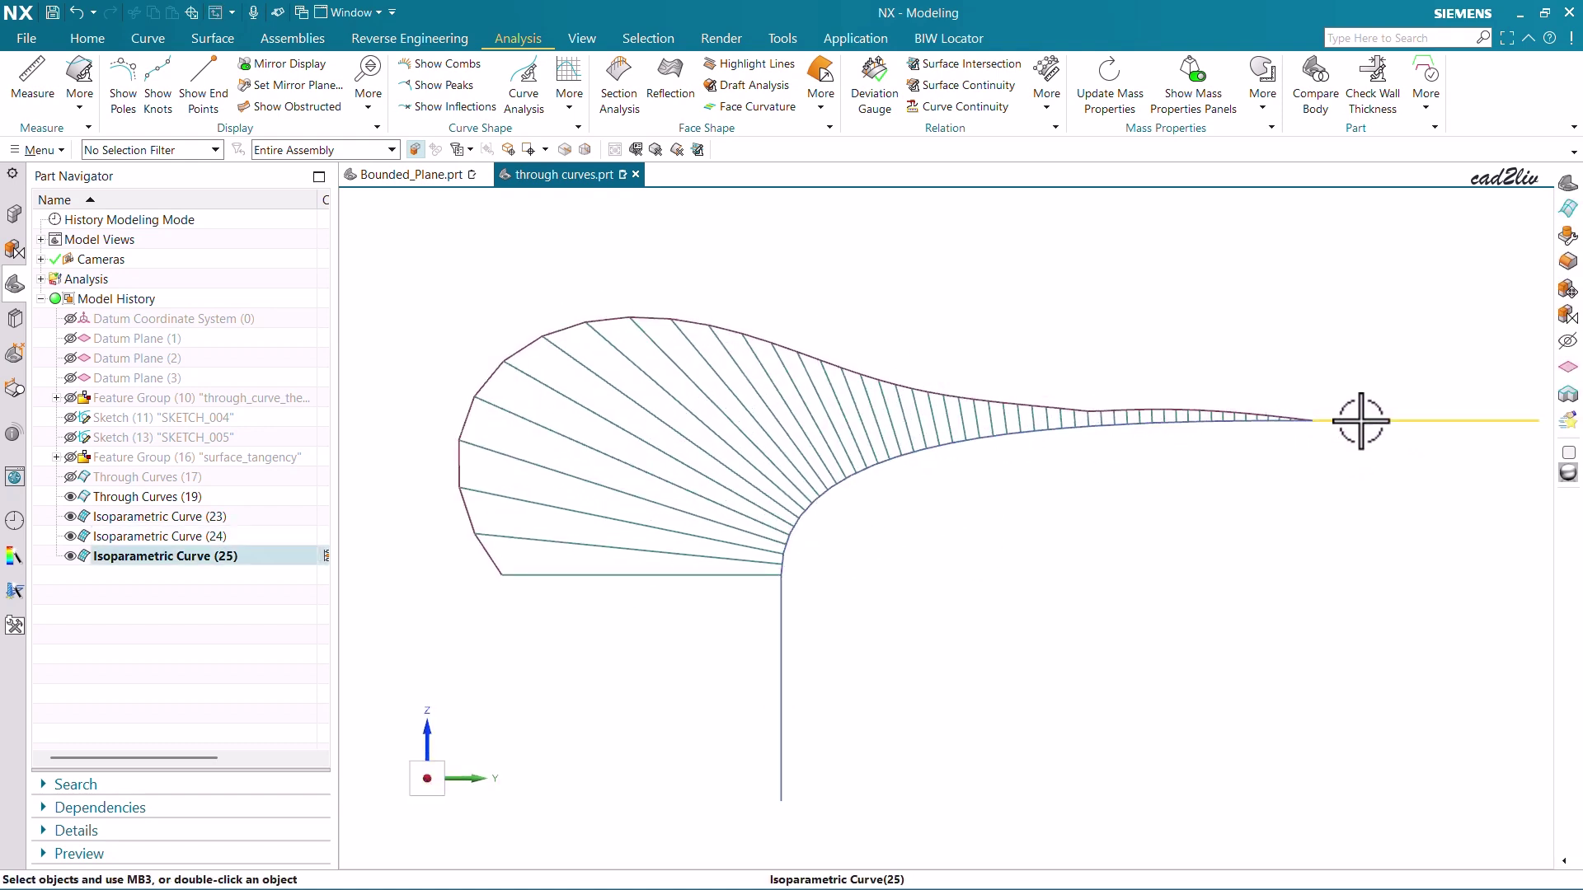
pyautogui.scroll(2, 1289, 420)
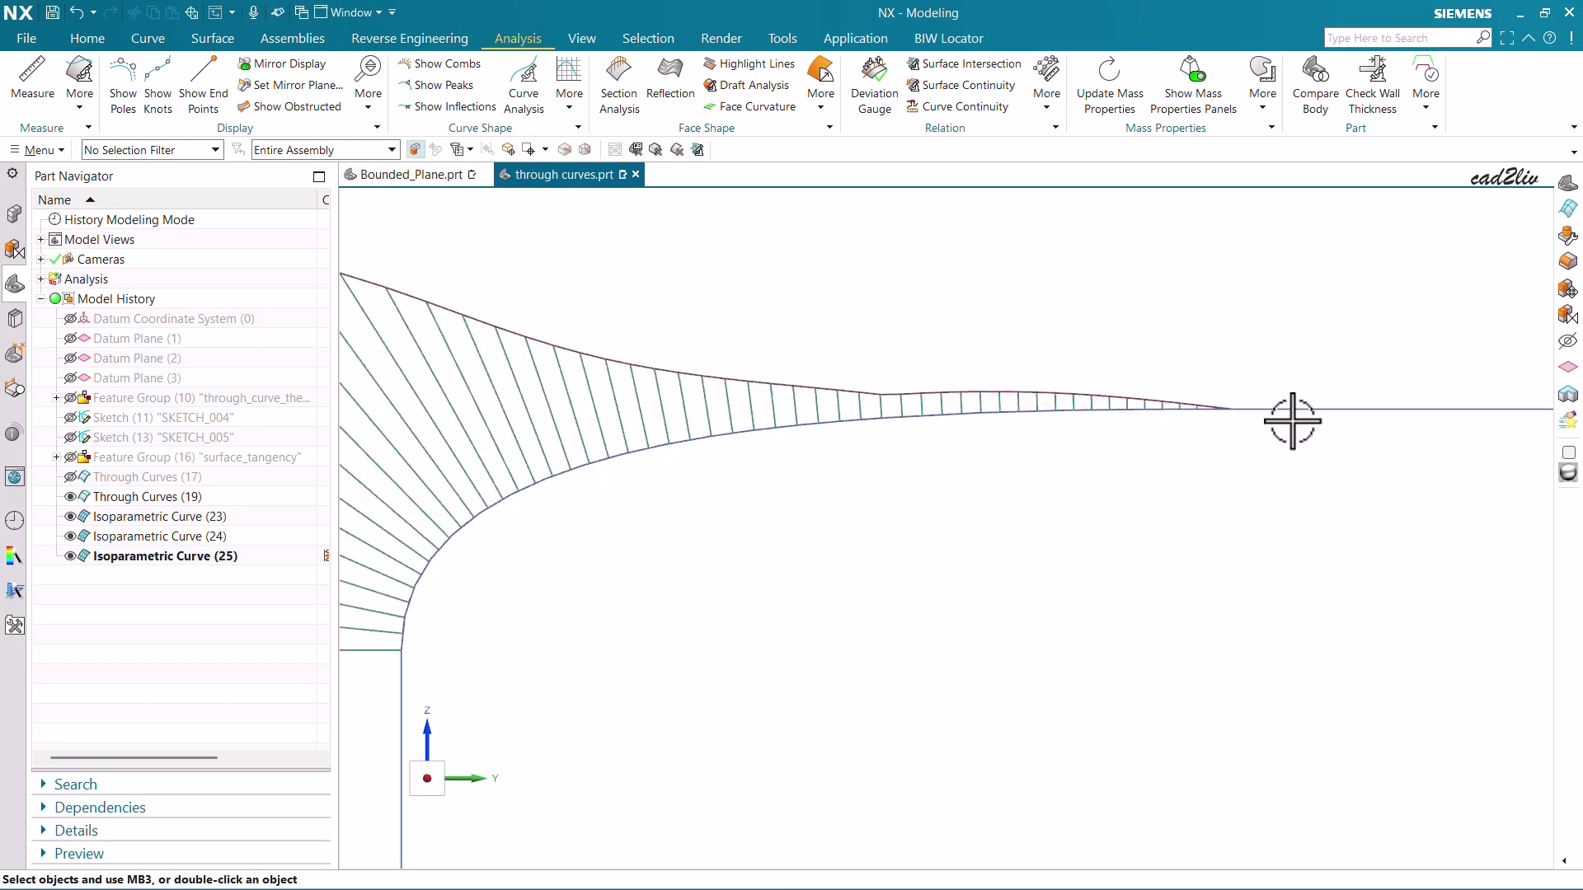
pyautogui.scroll(-3, 1293, 407)
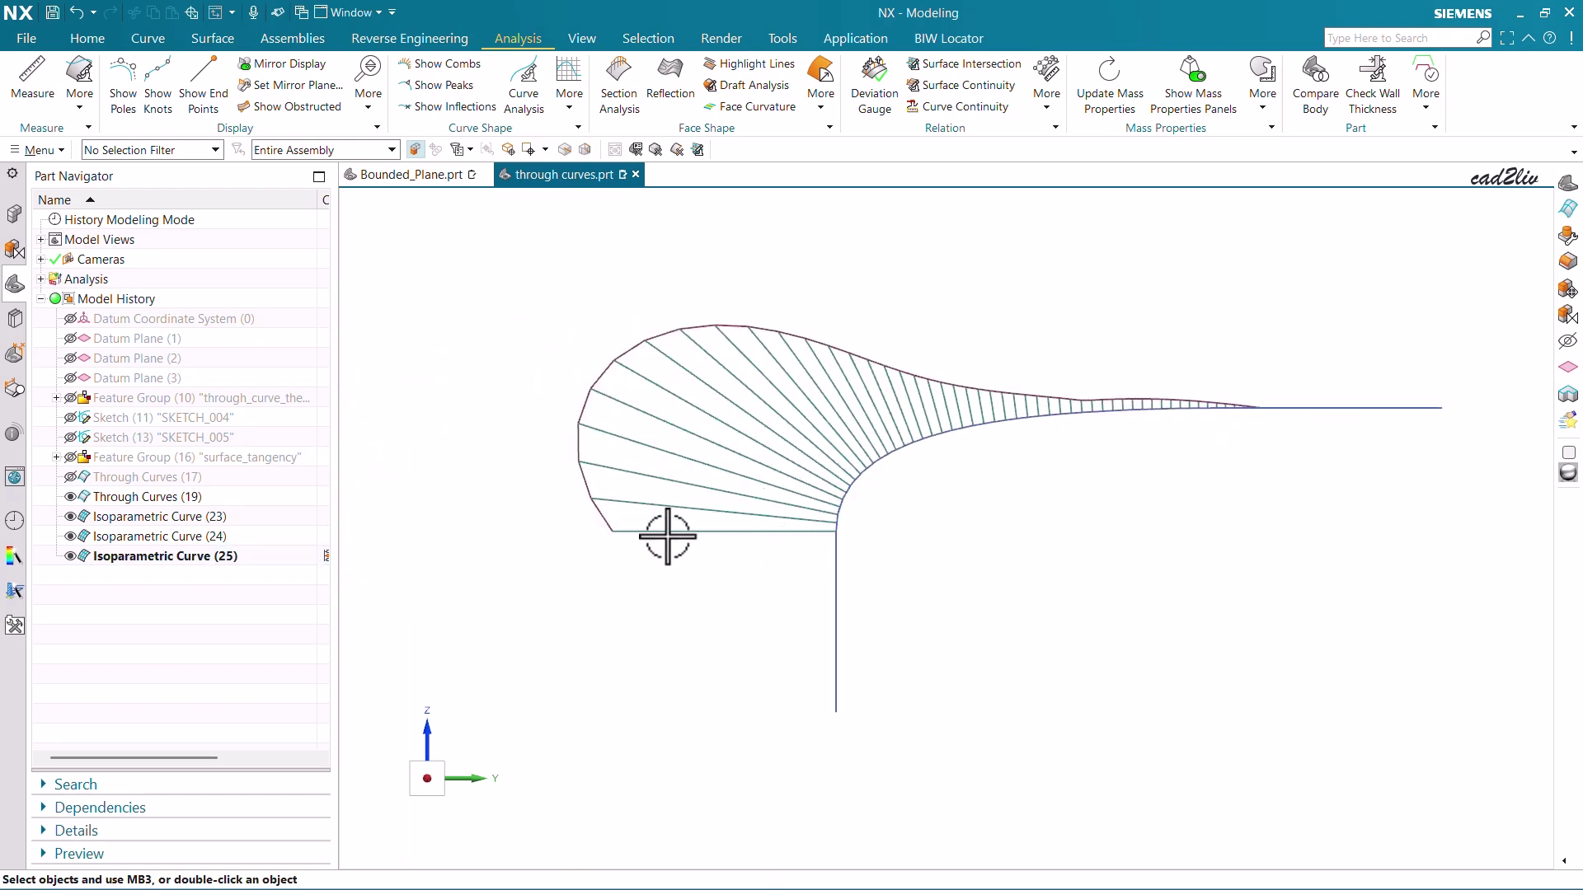
pyautogui.doubleClick(152, 498)
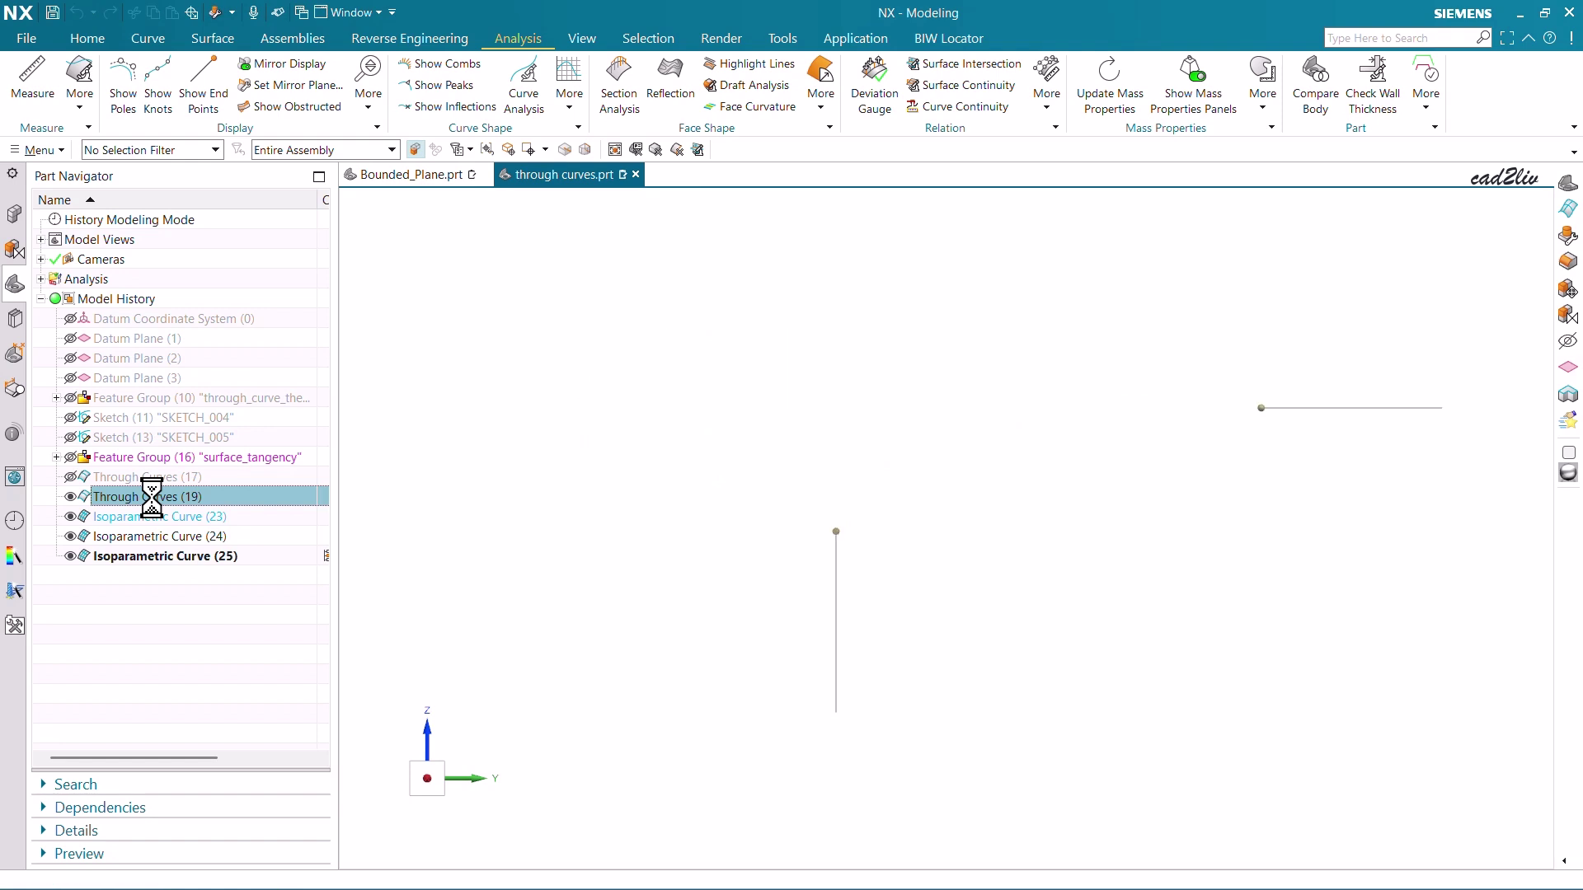
# - Switch the last section back to G0 (Position) and zoom onto the comb's abrupt tail
pyautogui.click(552, 562)
pyautogui.click(552, 578)
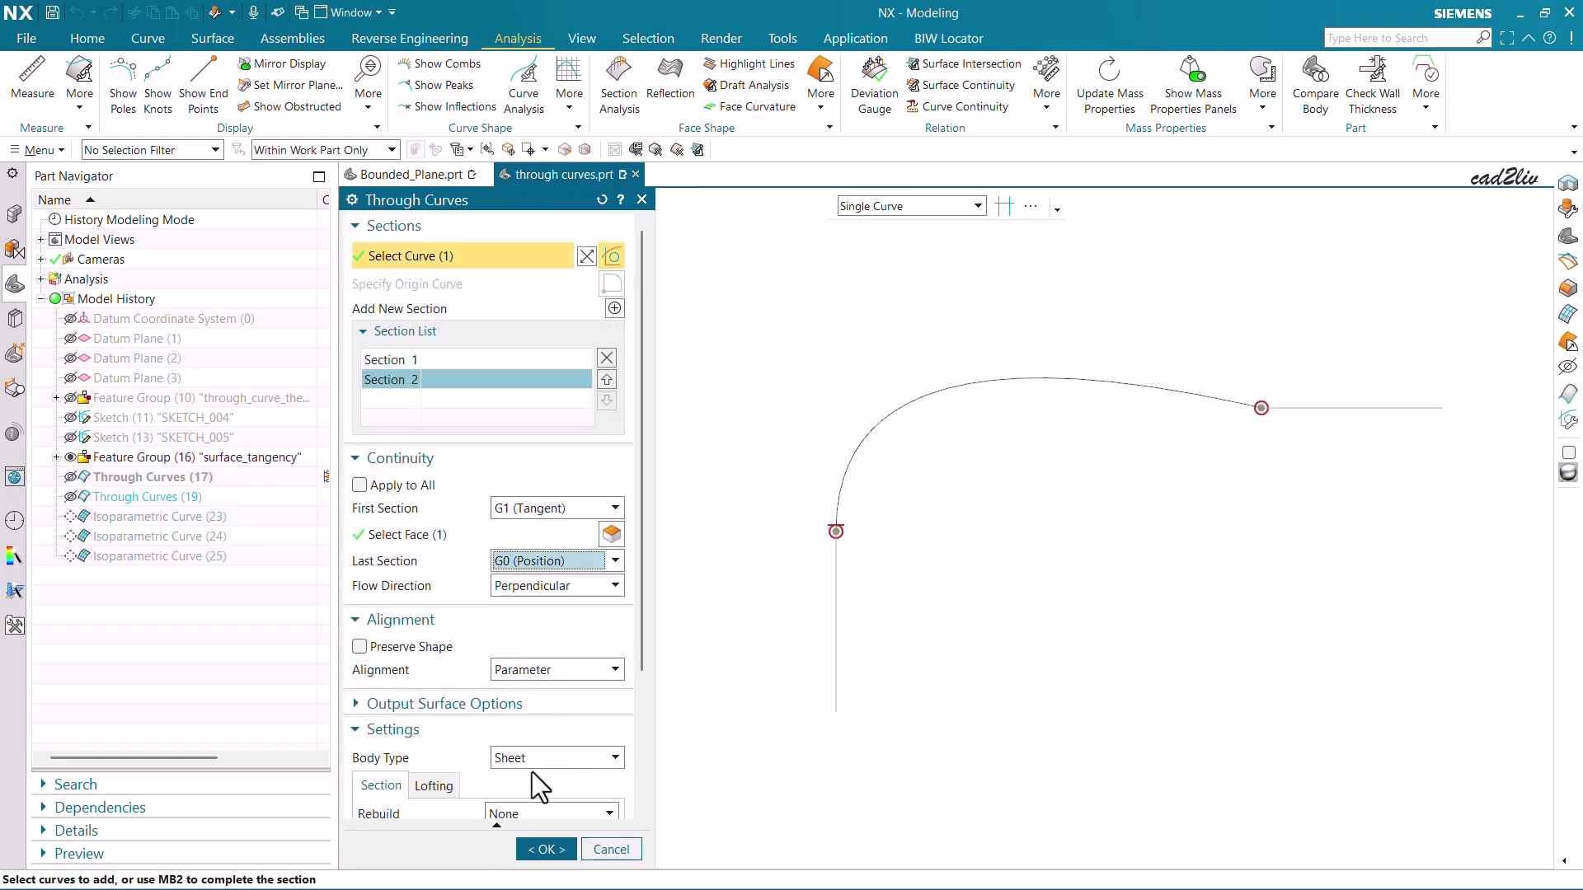
pyautogui.click(545, 849)
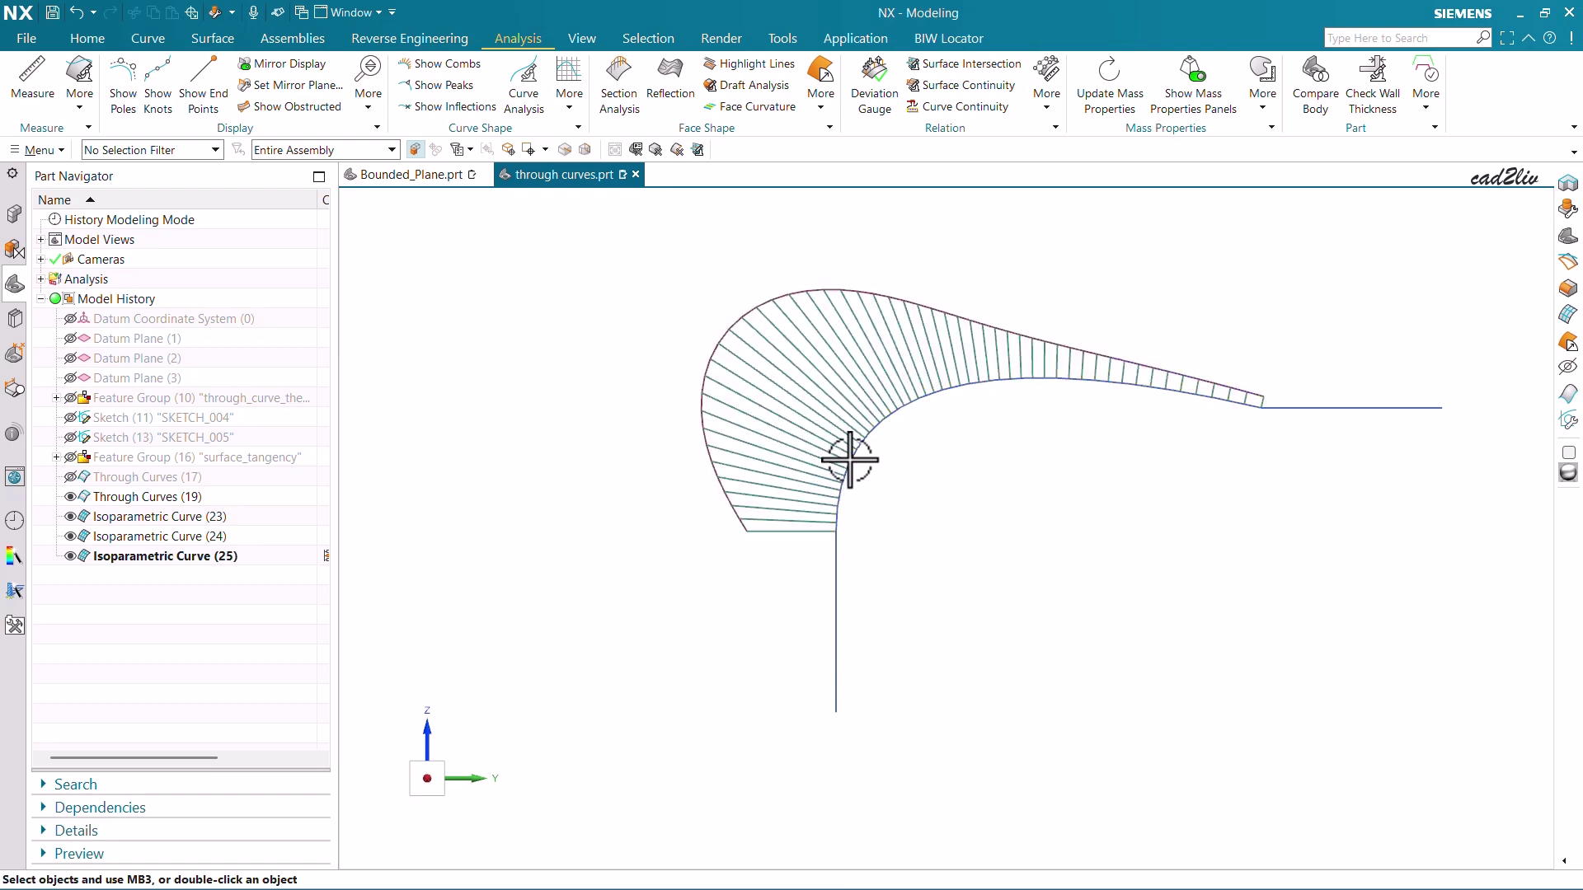
pyautogui.scroll(6, 1270, 402)
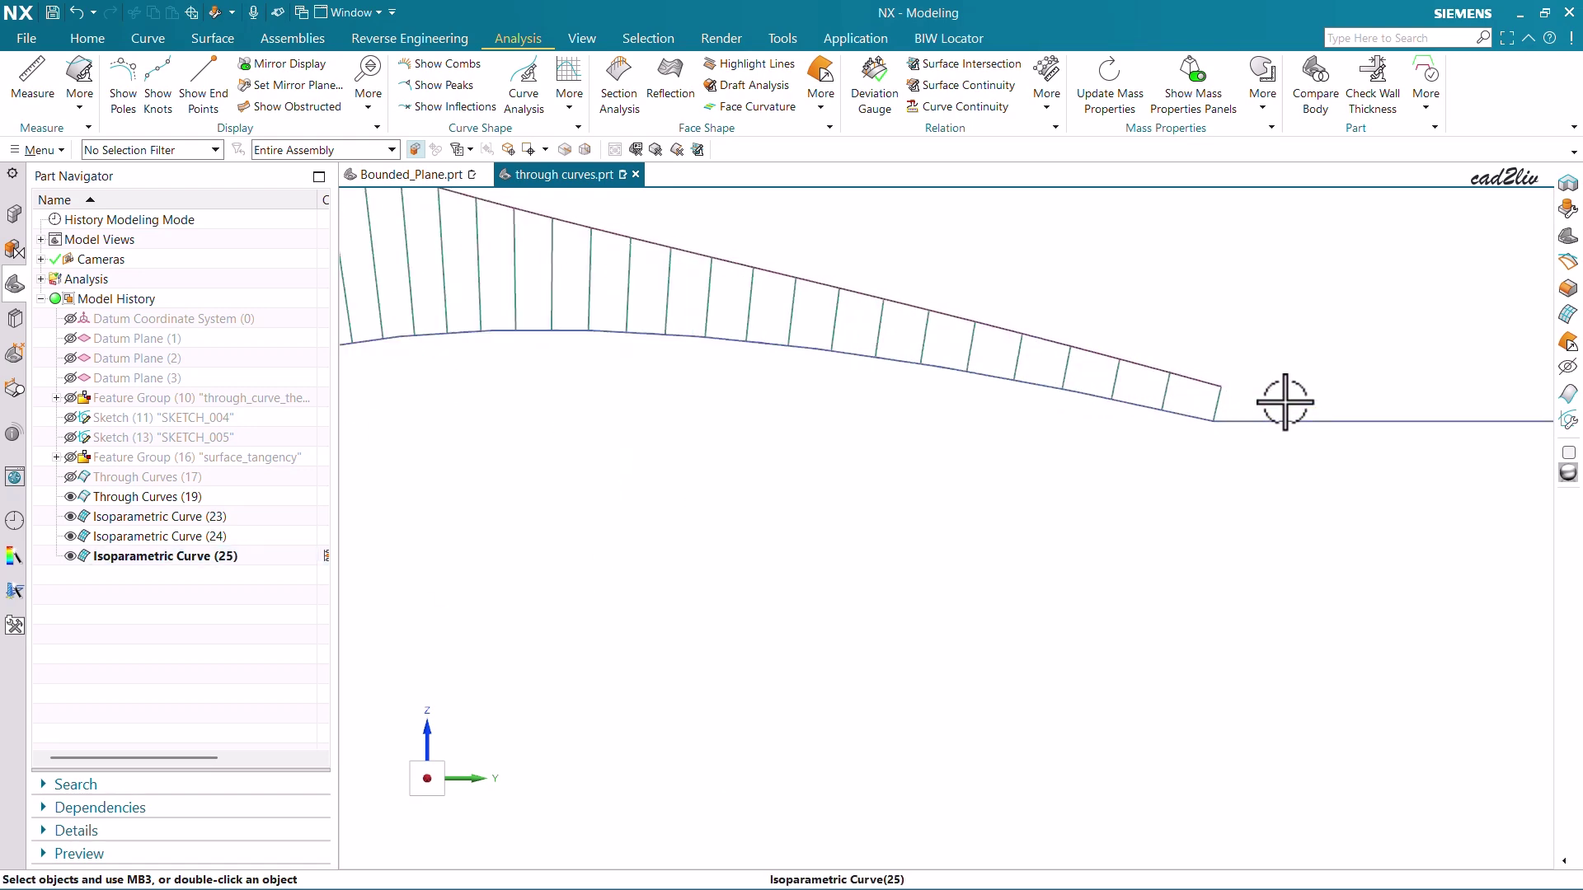
pyautogui.scroll(4, 1127, 440)
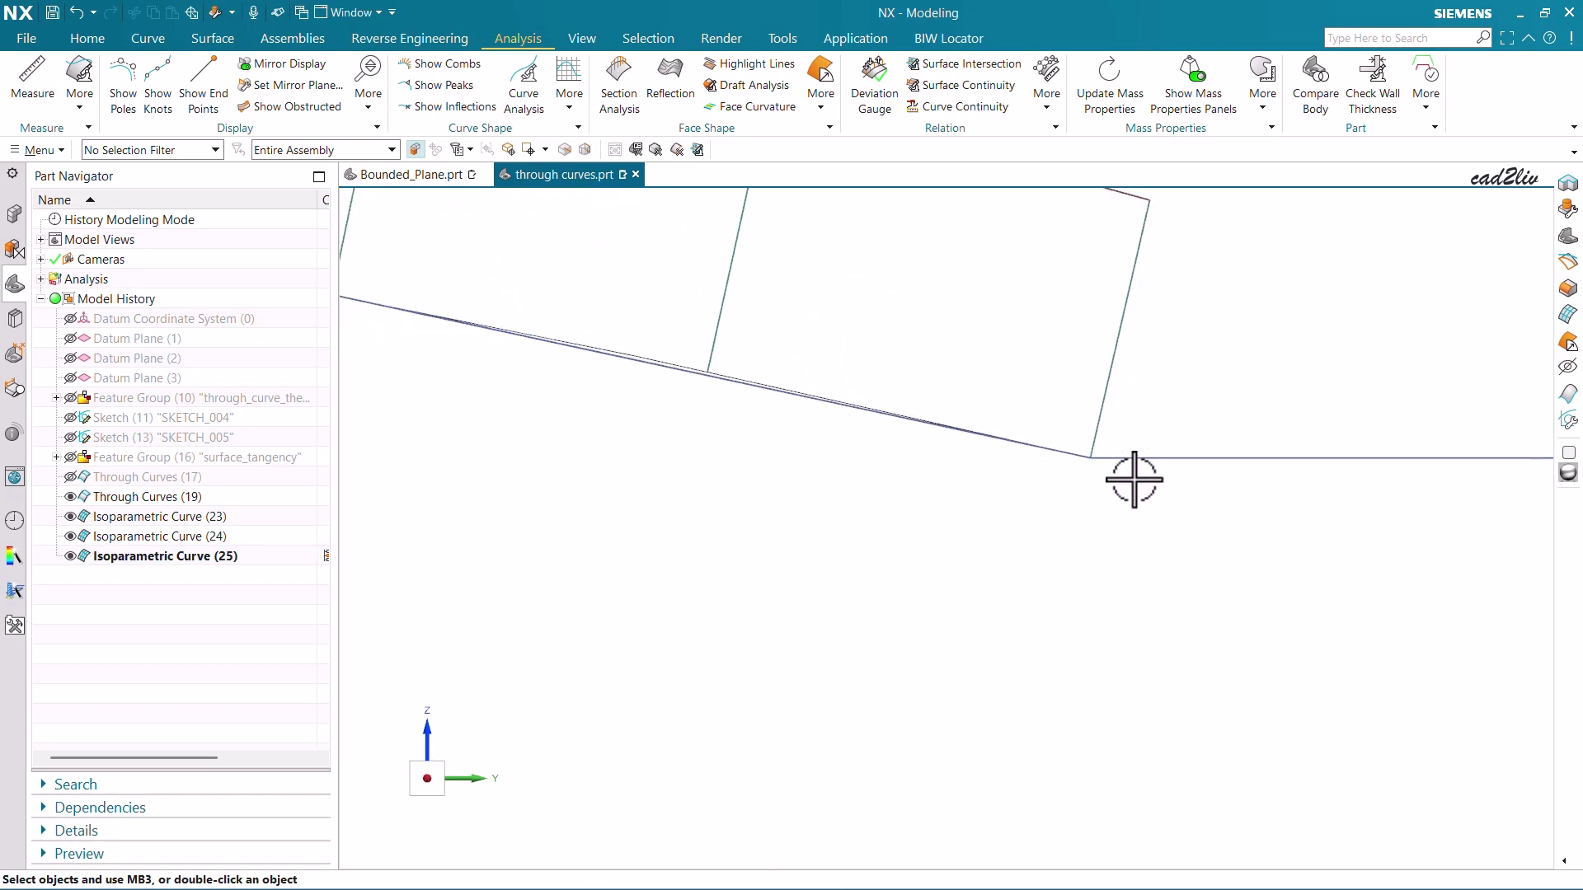
# - Set Through Curves (19) last section to G2 (Curvature) against the flat face
pyautogui.doubleClick(147, 497)
pyautogui.click(513, 560)
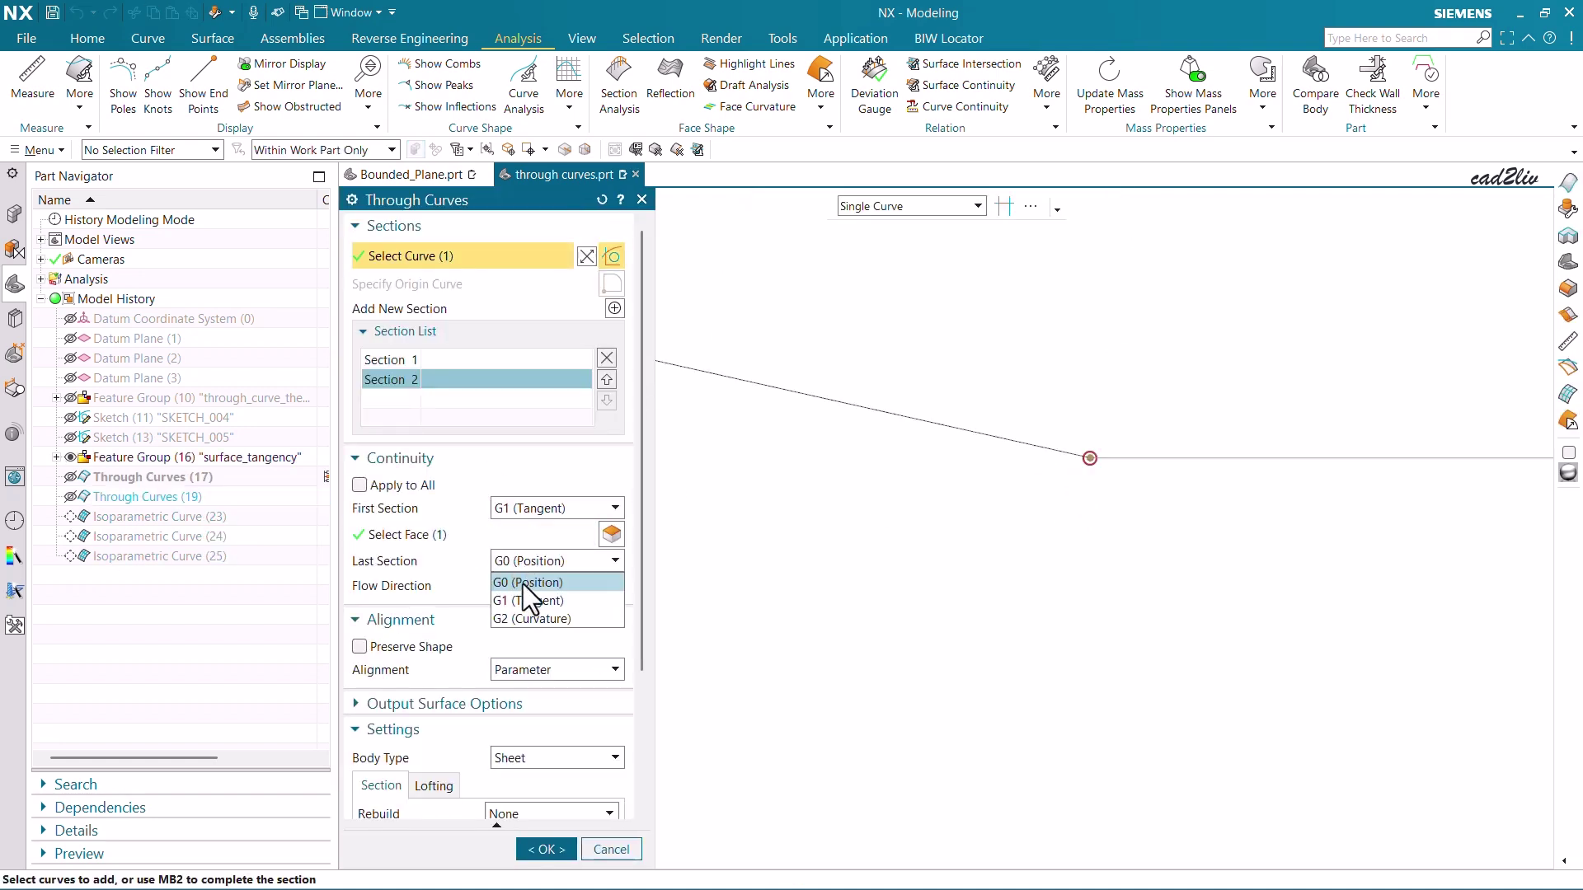
pyautogui.click(521, 616)
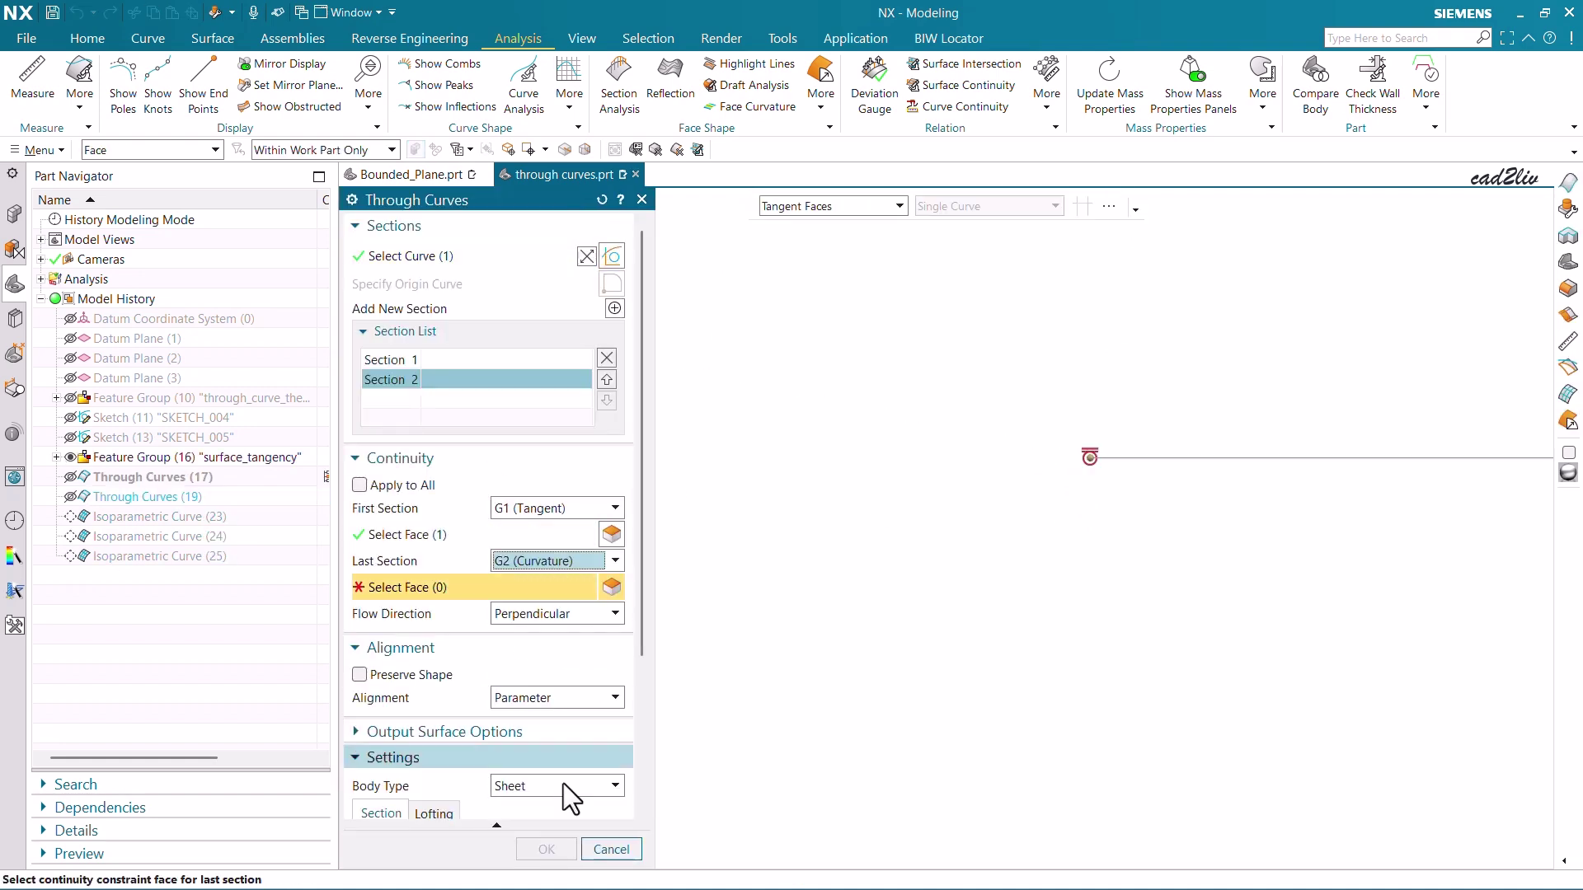
pyautogui.click(1175, 459)
pyautogui.click(546, 850)
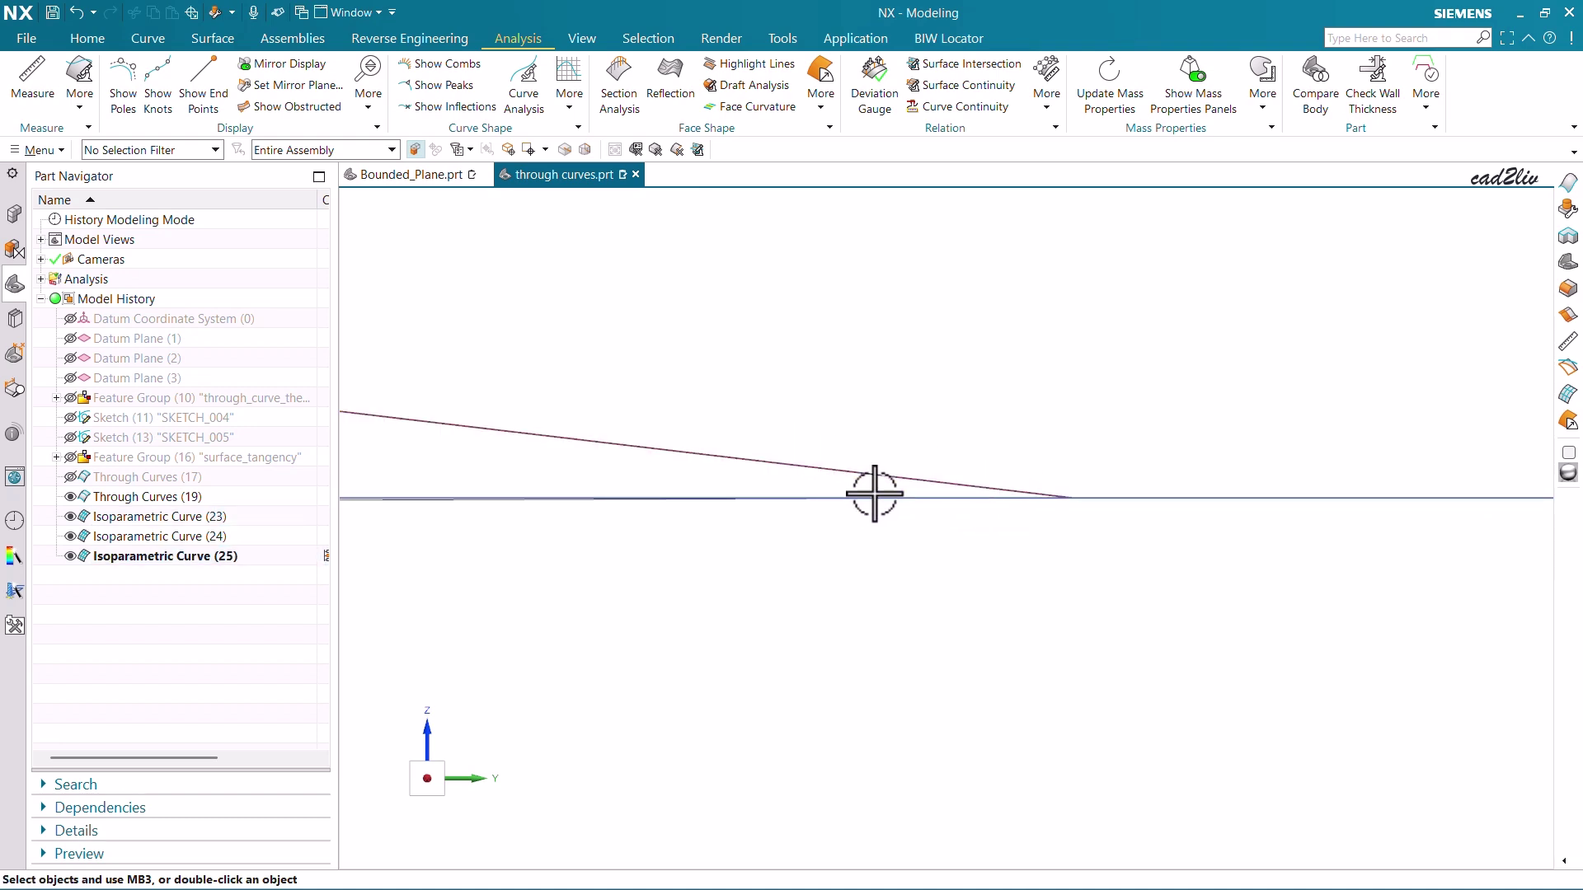
# - Orbit the model to view the orange surface with its iso-curves and comb in 3D
pyautogui.moveTo(1081, 495); pyautogui.dragTo(1085, 402, button='middle')
pyautogui.scroll(-2, 1089, 400)
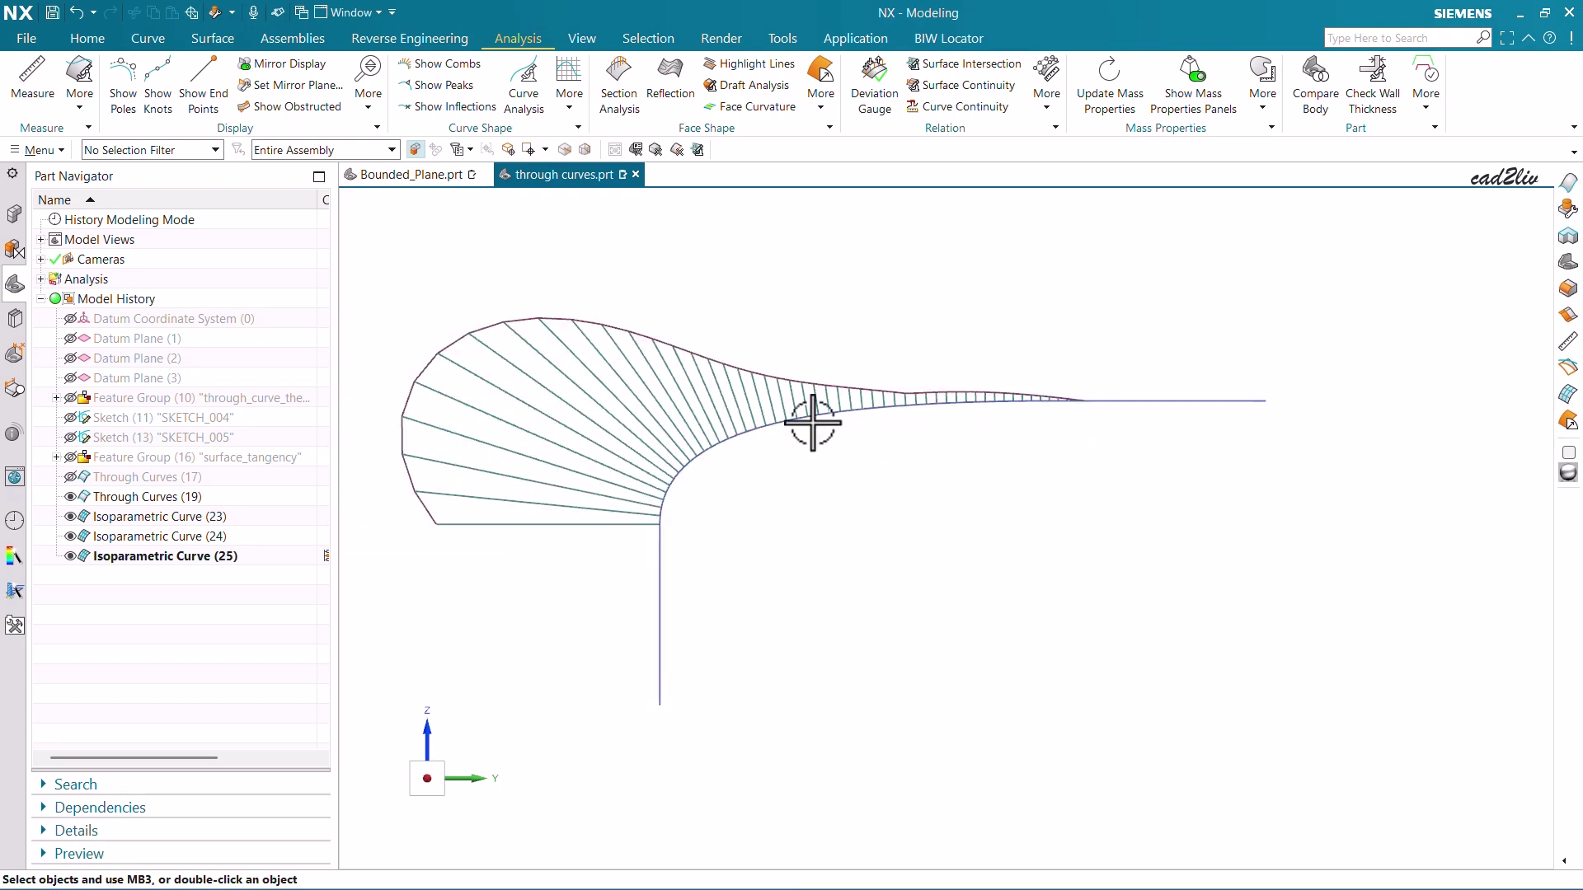
pyautogui.scroll(4, 766, 428)
pyautogui.moveTo(769, 427); pyautogui.dragTo(792, 466, button='middle')
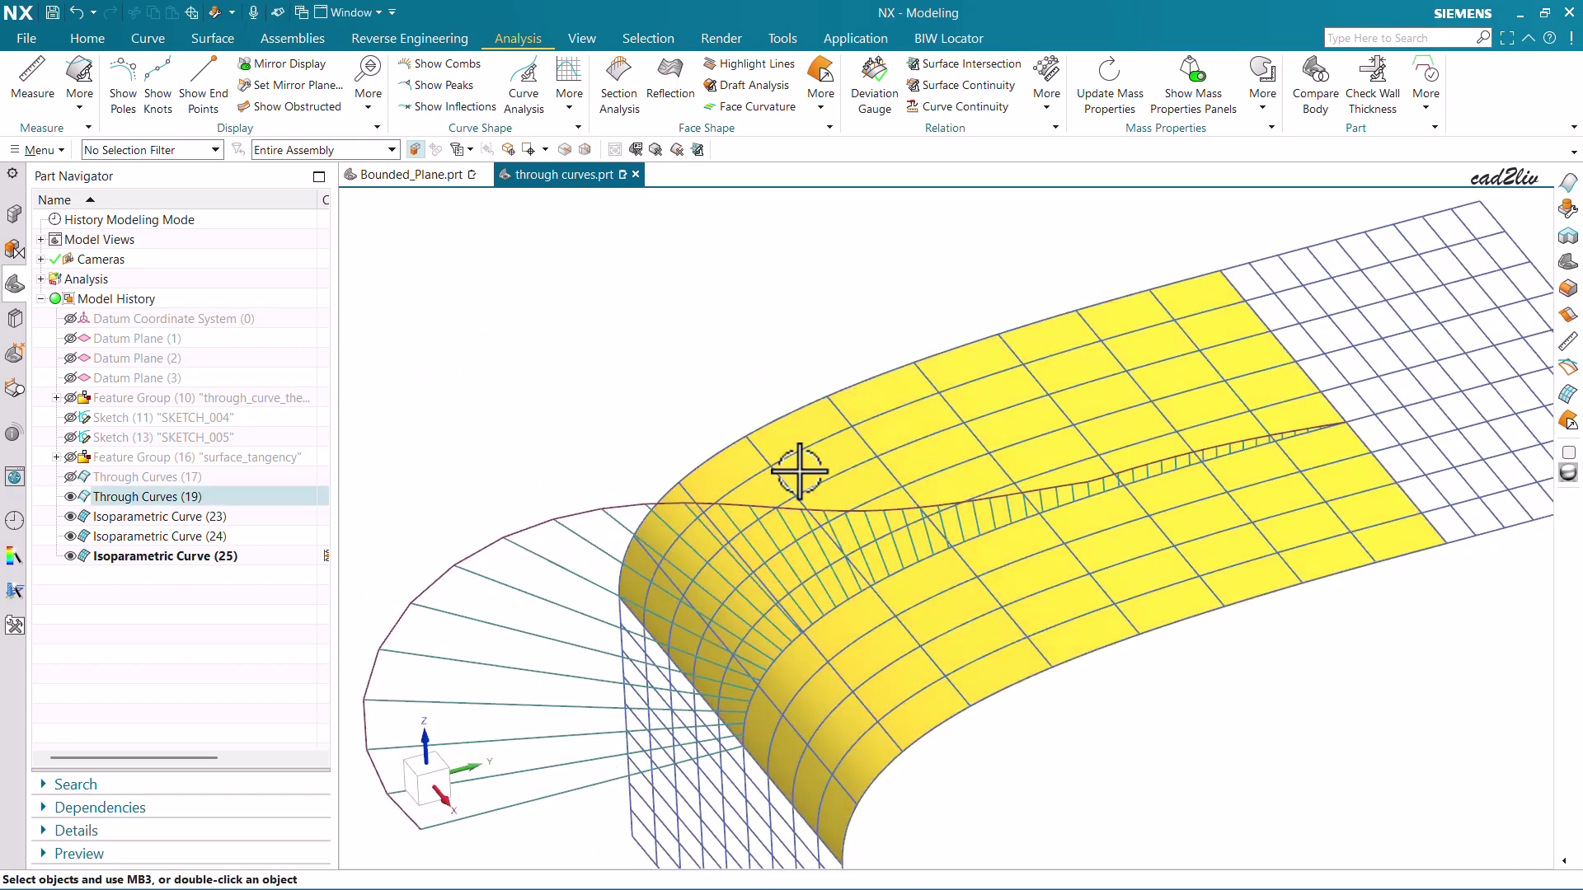
pyautogui.scroll(-1, 756, 391)
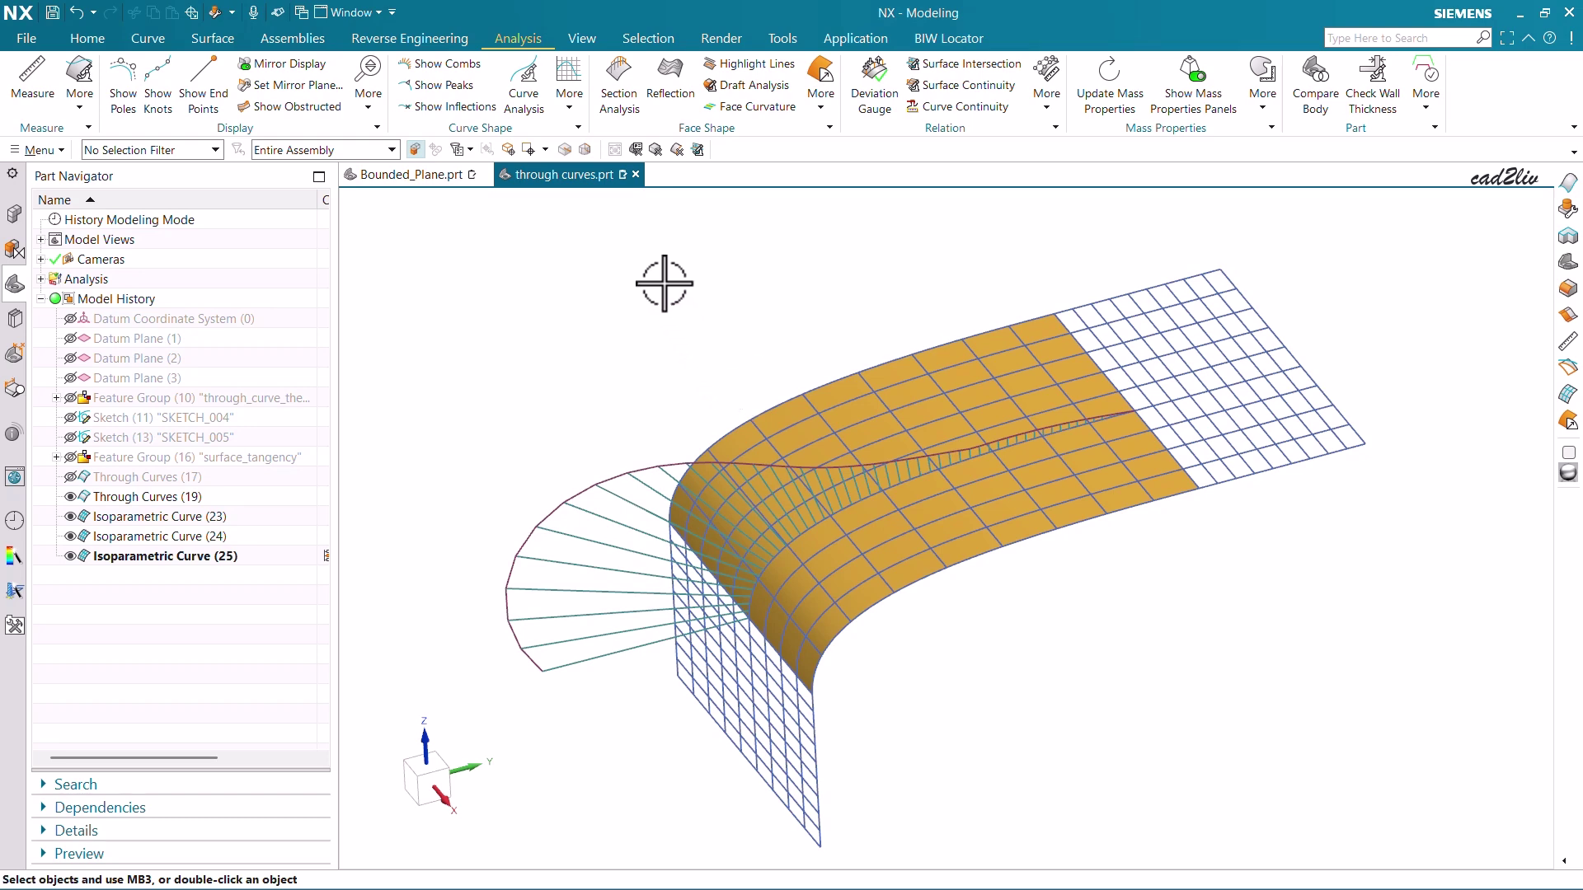
pyautogui.doubleClick(205, 497)
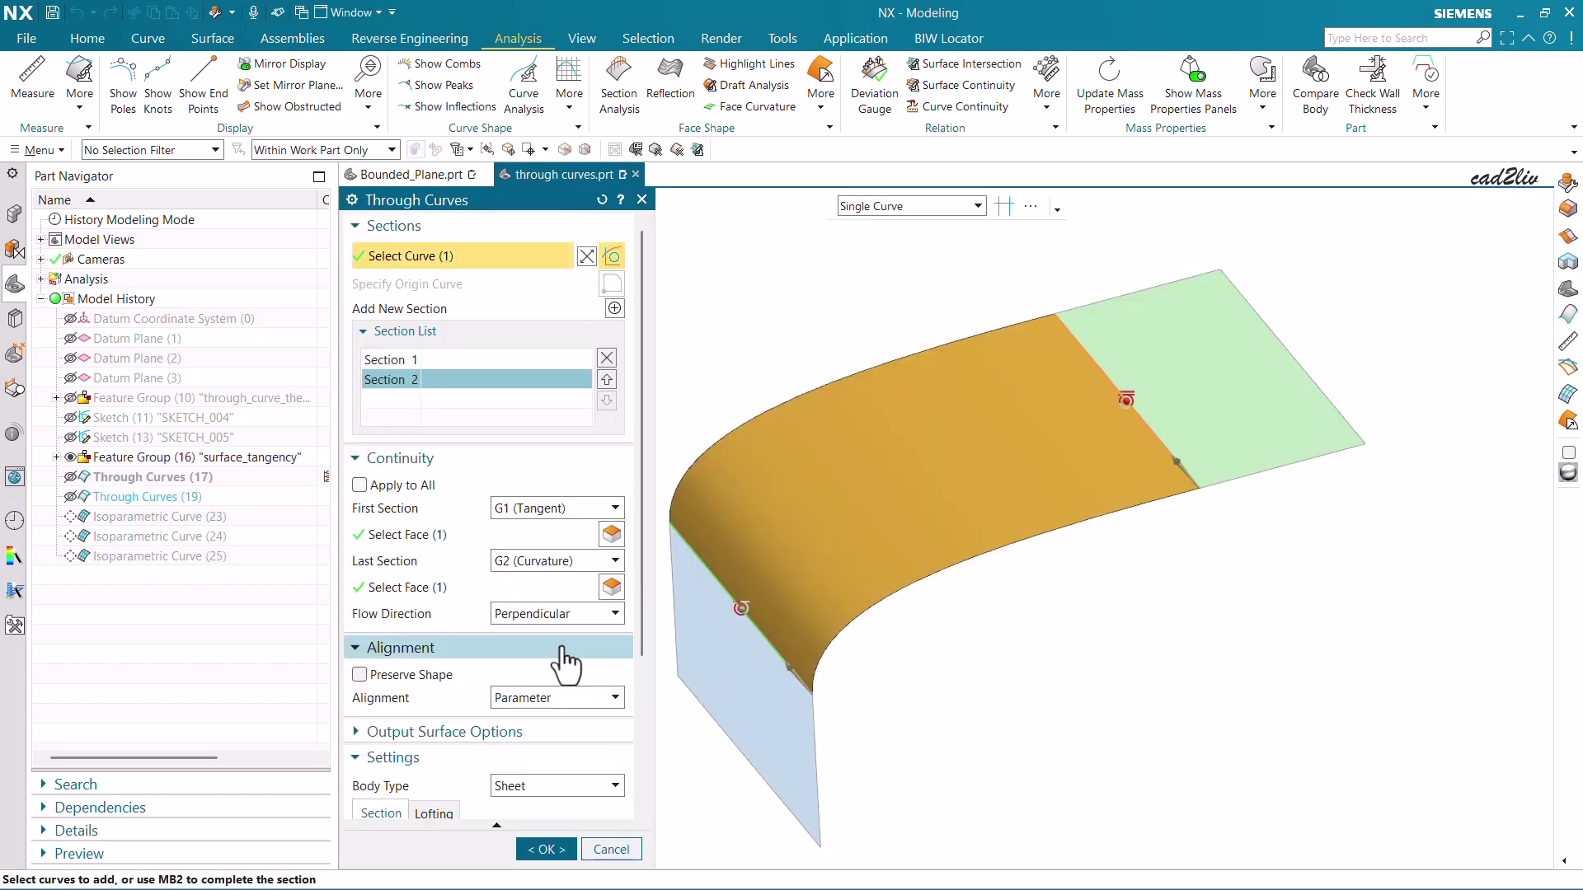
pyautogui.click(554, 615)
pyautogui.moveTo(563, 654)
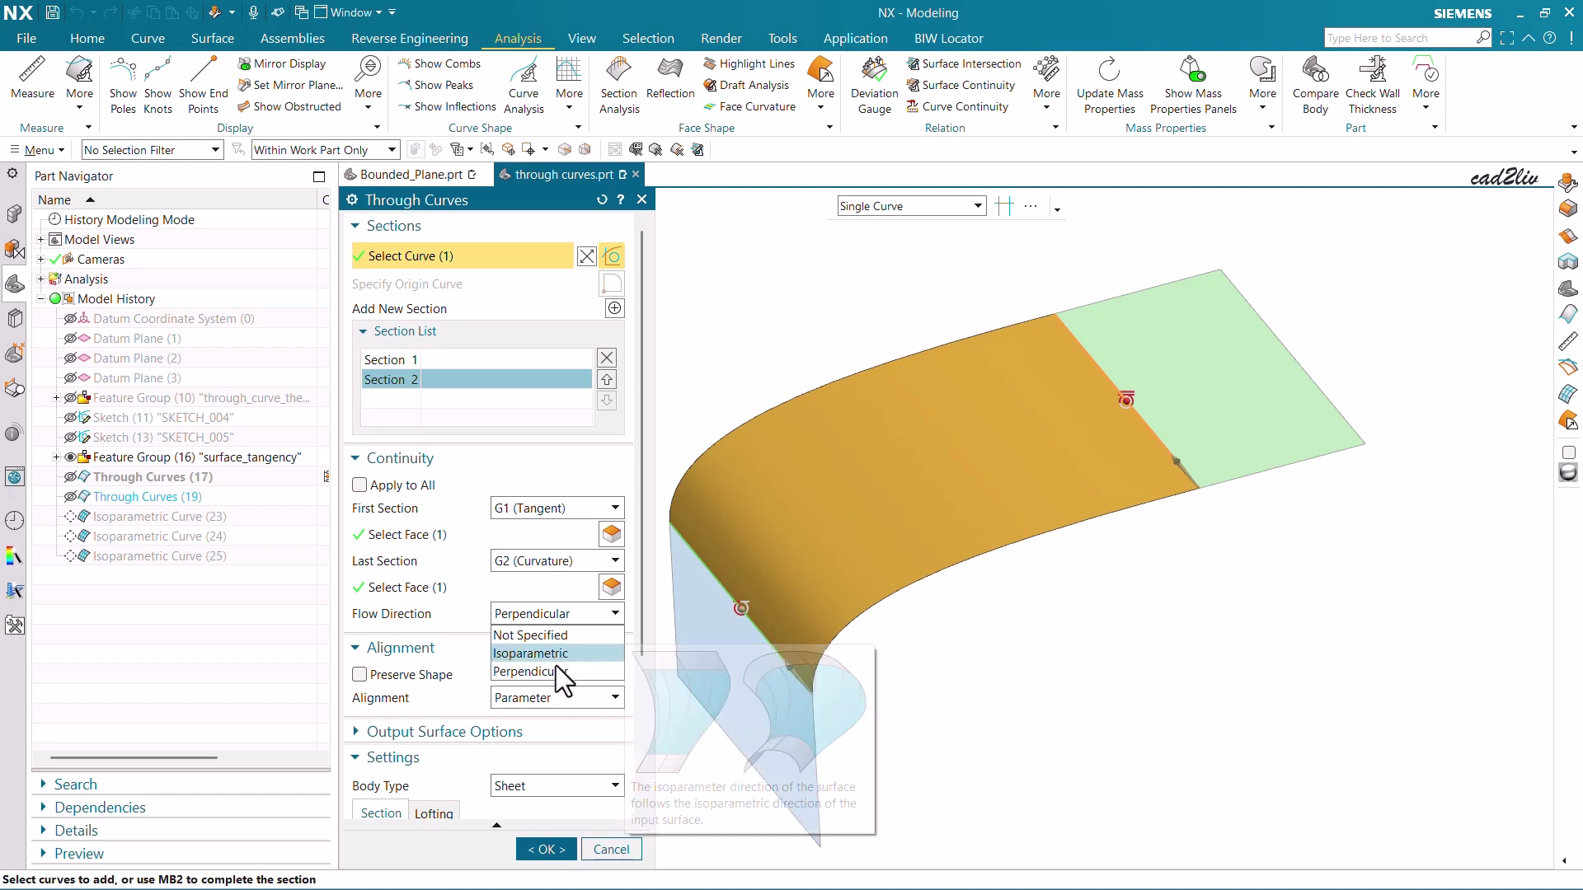
pyautogui.click(613, 850)
pyautogui.click(613, 850)
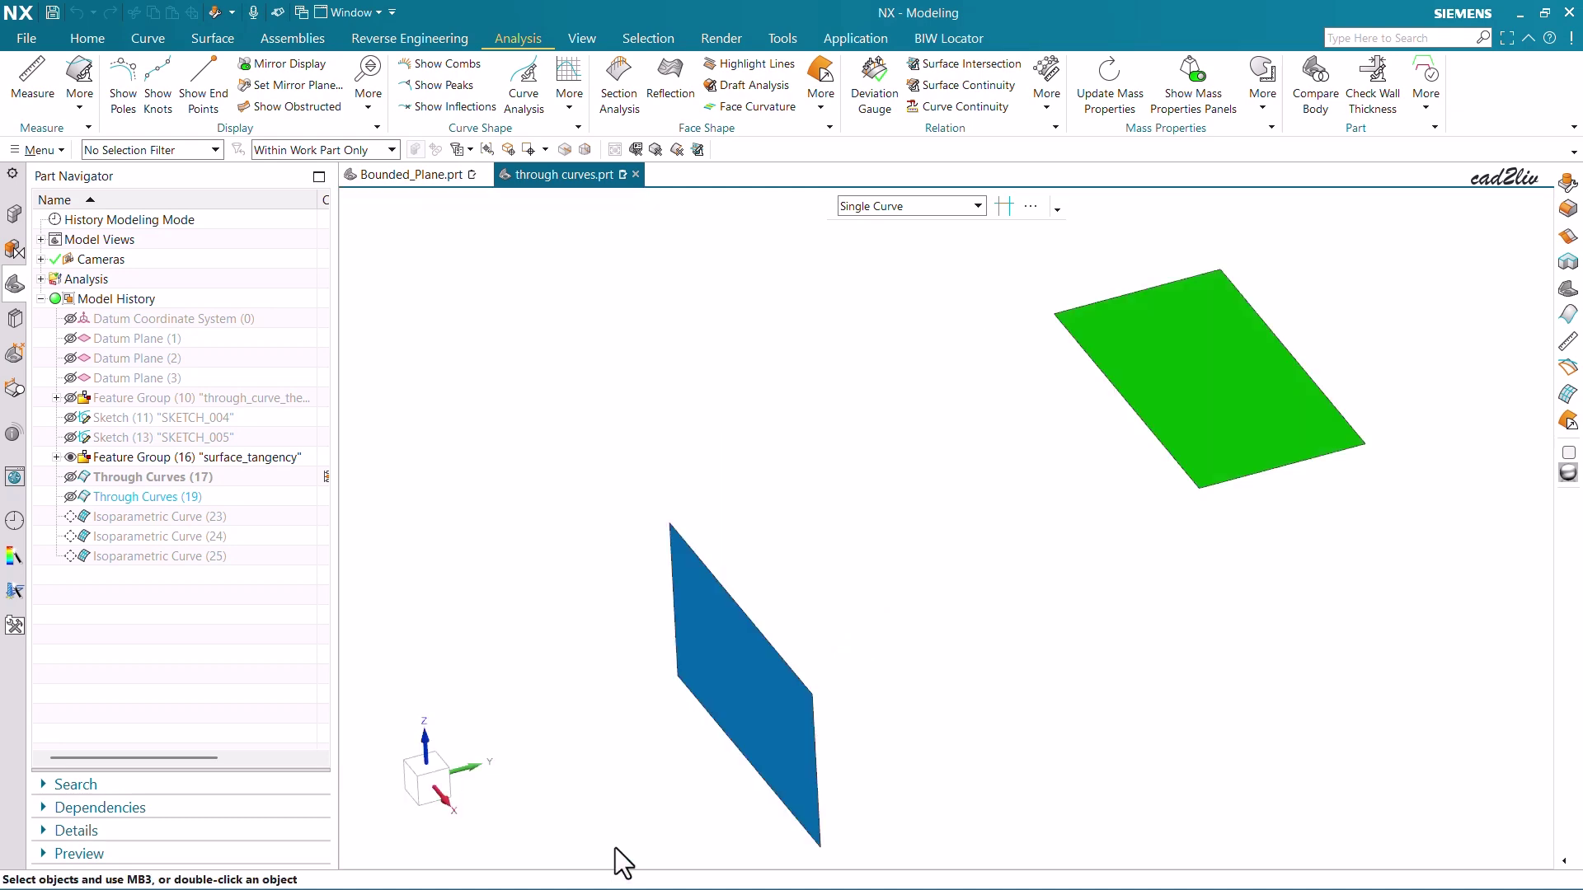